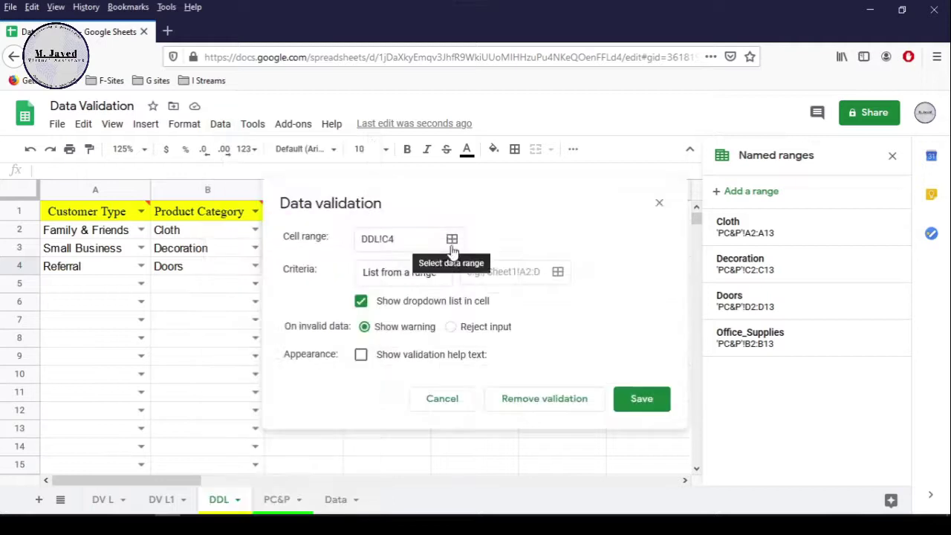
Set the dropdown list range for cell C4 to row 4 of the Data sheet (Data!4:4) and save the rule.
click(336, 499)
click(19, 264)
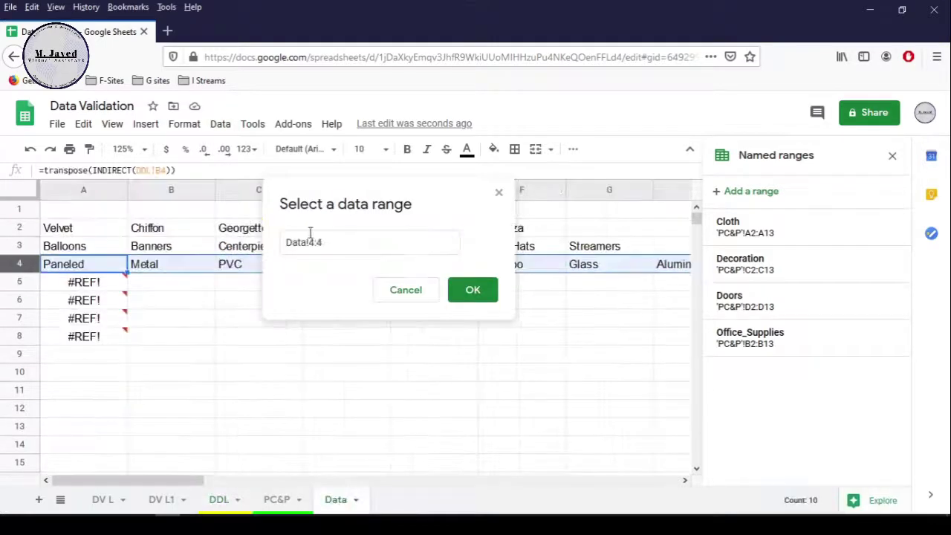
click(472, 290)
click(641, 397)
On the DDL sheet, check C4's product dropdown, pick another product category in B4 and reopen C4's list.
click(219, 499)
click(334, 265)
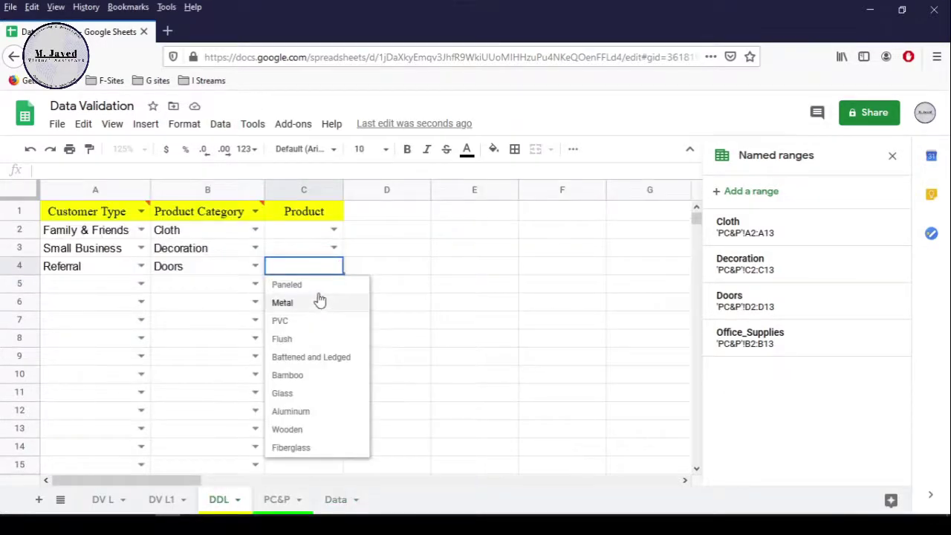
click(254, 266)
click(187, 301)
click(316, 268)
click(333, 265)
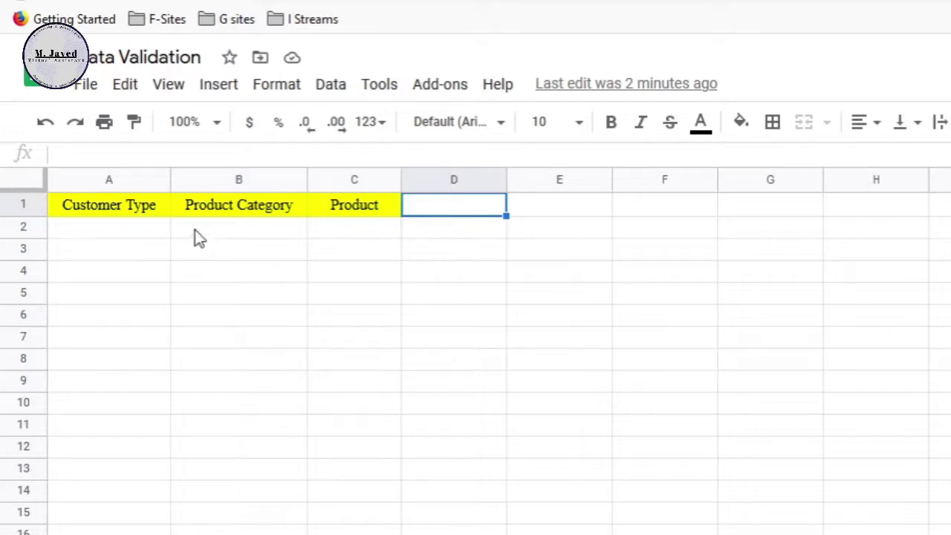
Start a data validation rule for the whole Customer Type column, using List from a range as the criterion.
click(126, 235)
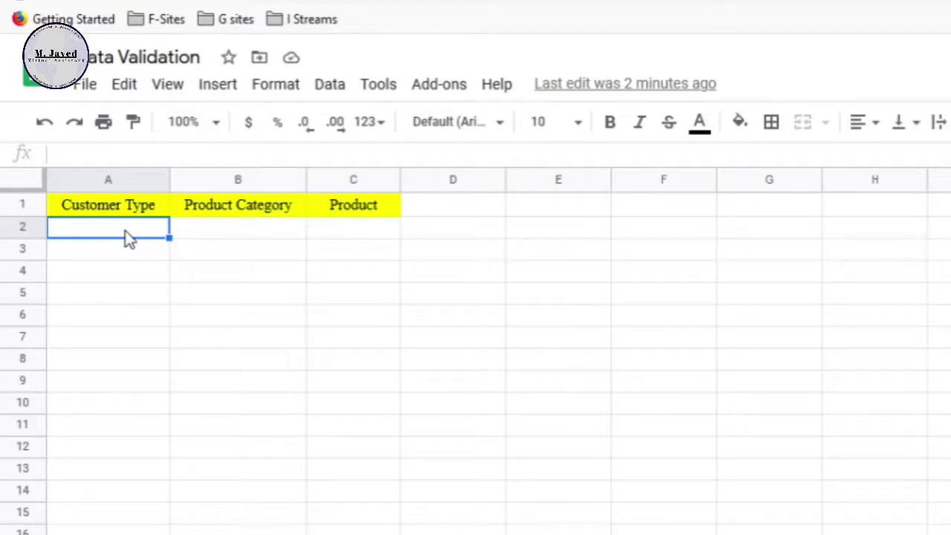
click(104, 178)
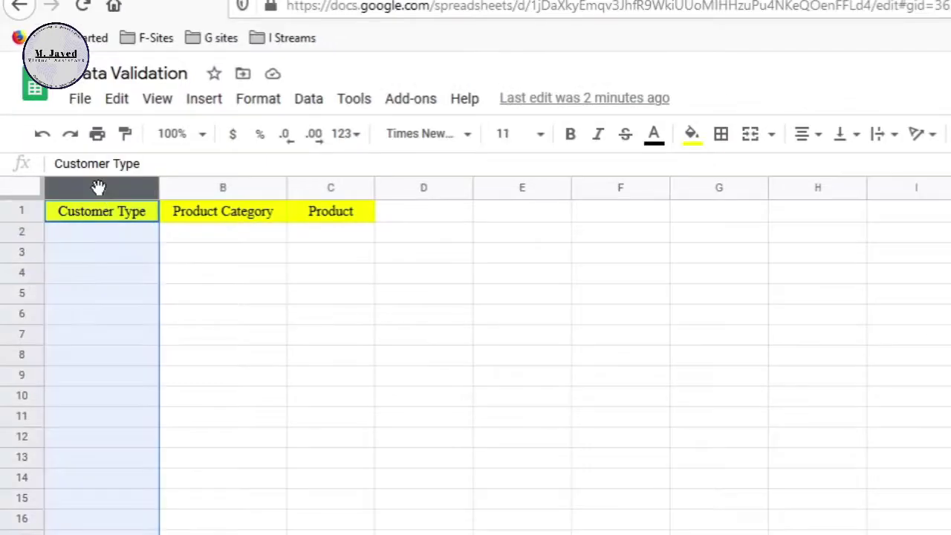
click(306, 104)
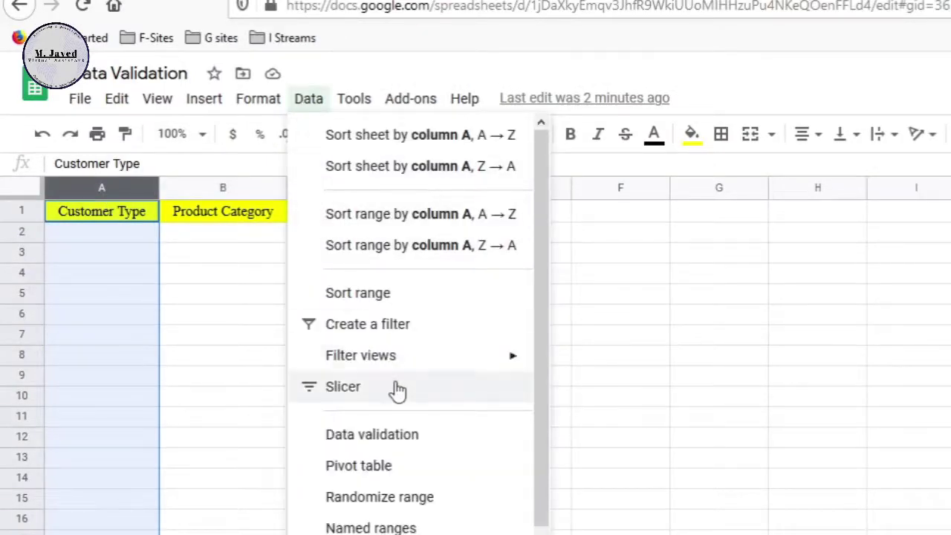
click(411, 439)
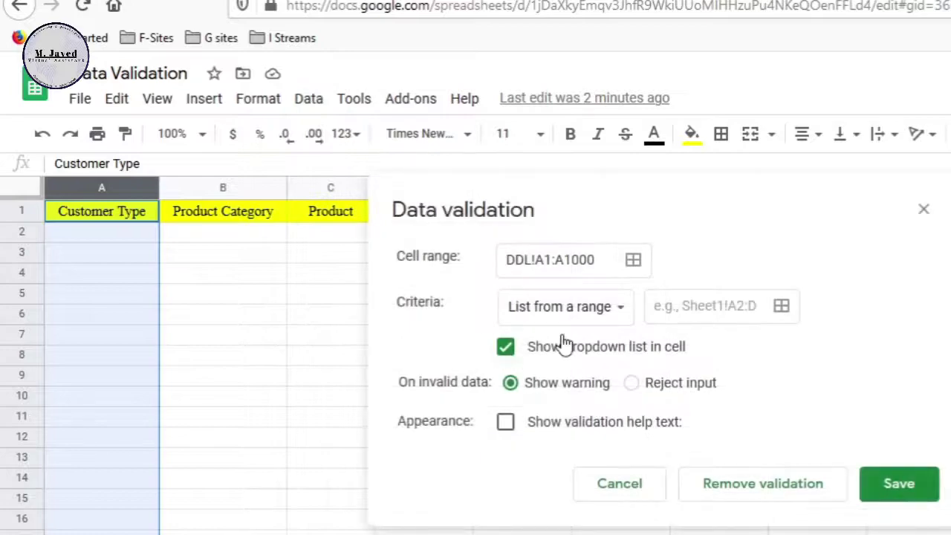
click(612, 308)
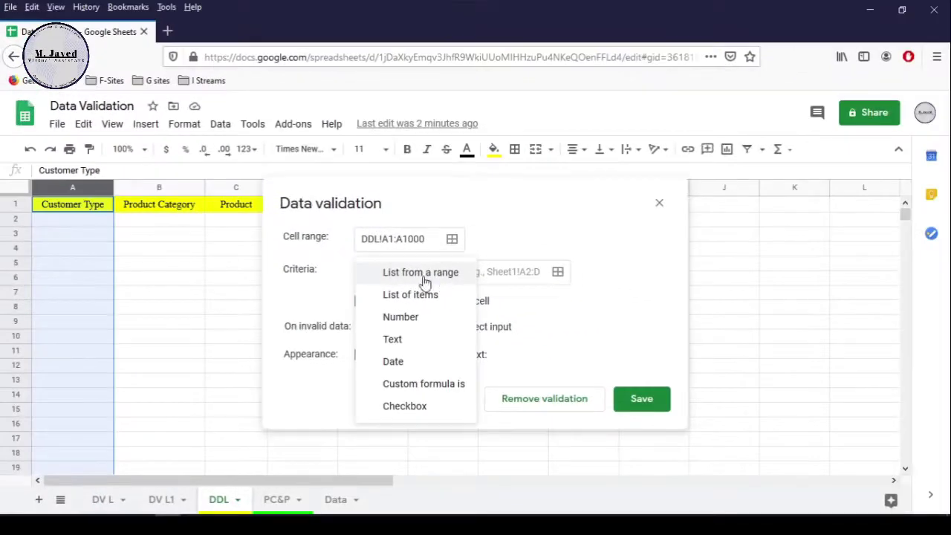
click(504, 278)
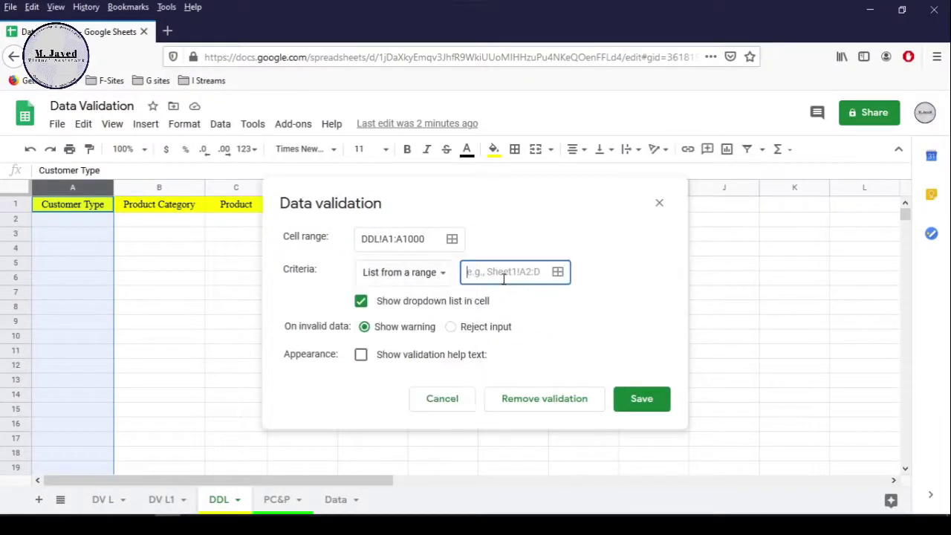
Set the rule's source range to the customer types in A2:A6 of the DV L1 sheet.
click(557, 273)
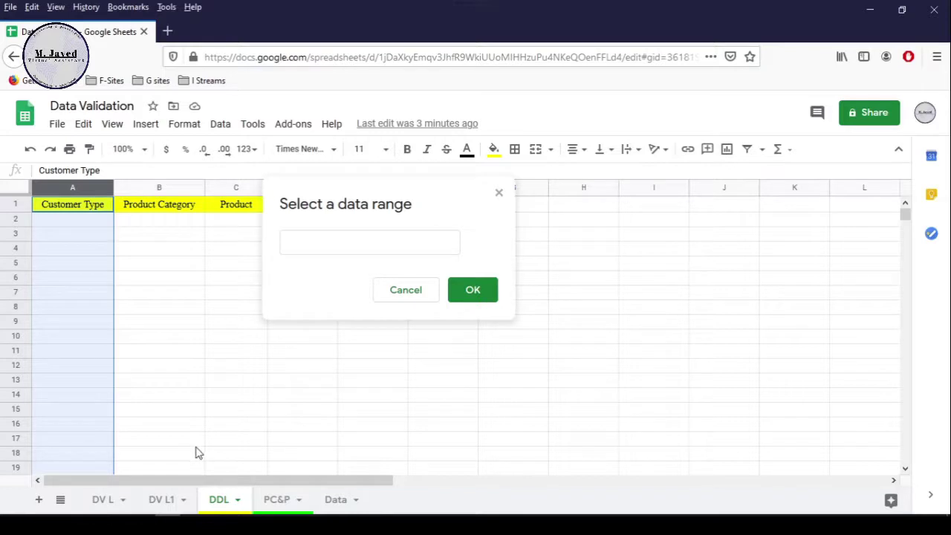
click(174, 499)
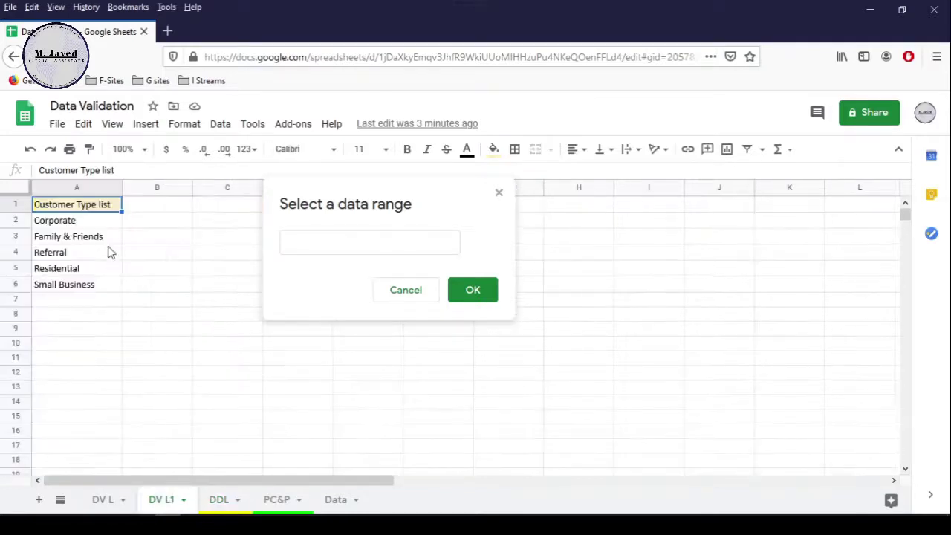
drag(104, 223, 106, 286)
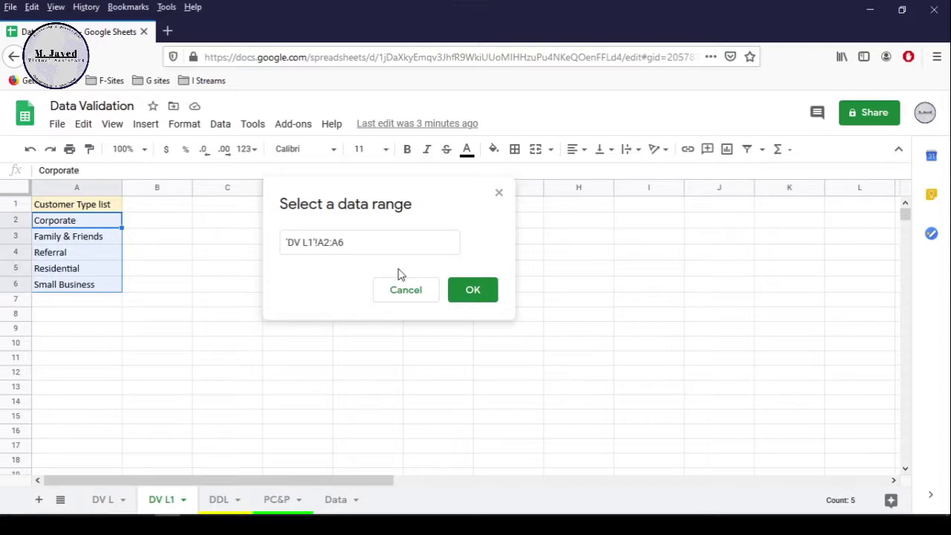
click(468, 290)
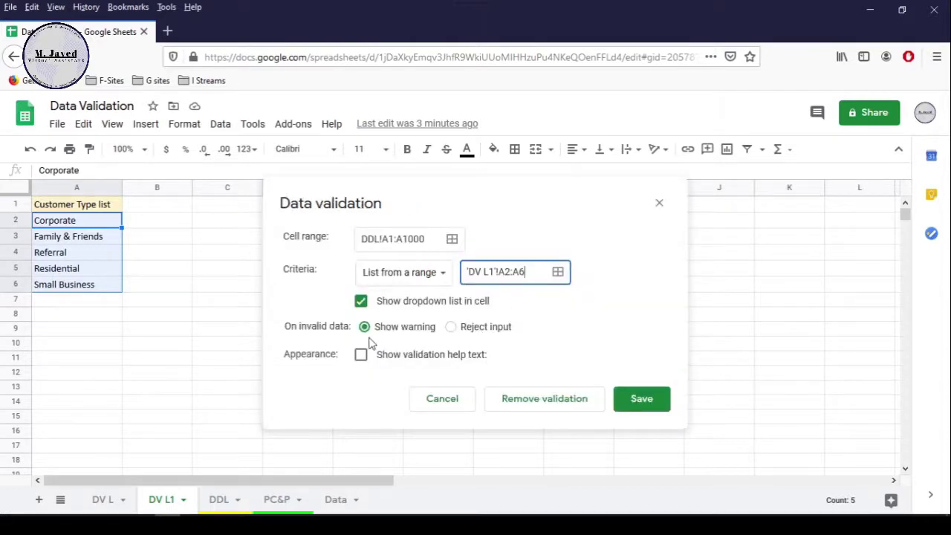
Set invalid data to Reject input, leave validation help text off, and save the Customer Type rule.
click(451, 327)
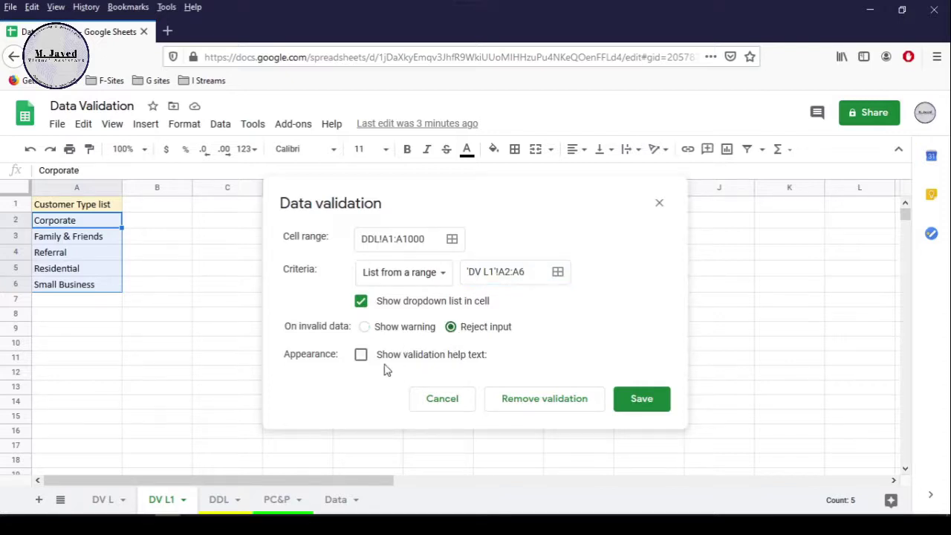
click(360, 355)
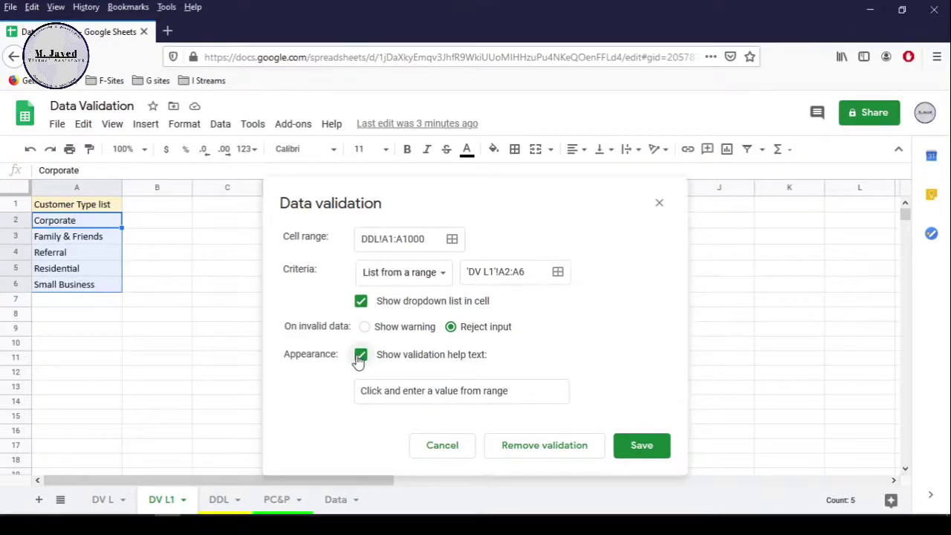
click(360, 355)
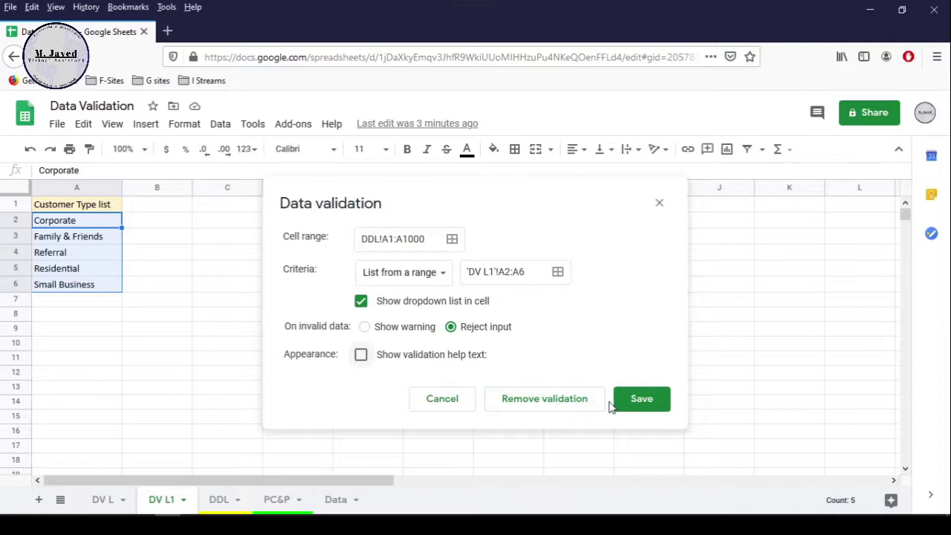
click(642, 410)
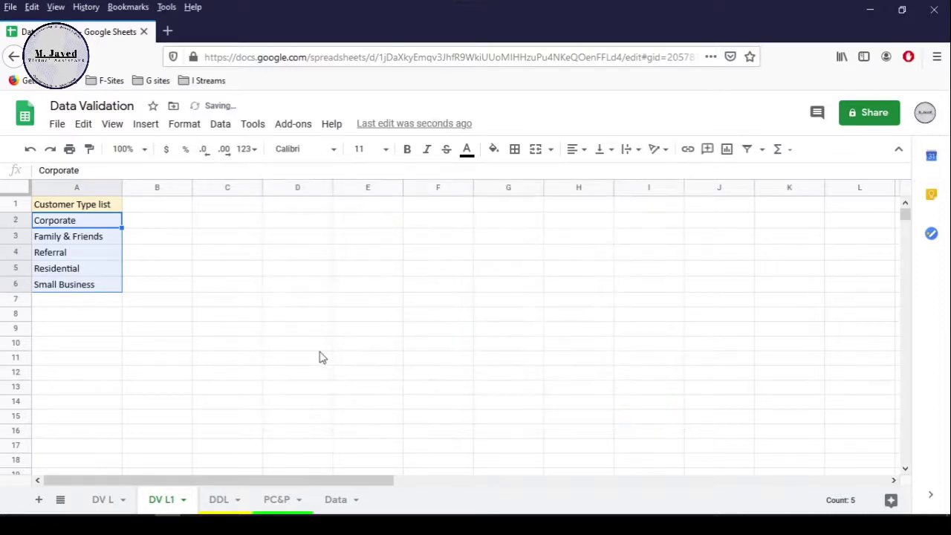
Return to the DDL sheet and check the customer type options in cell A2's dropdown without choosing one.
click(141, 243)
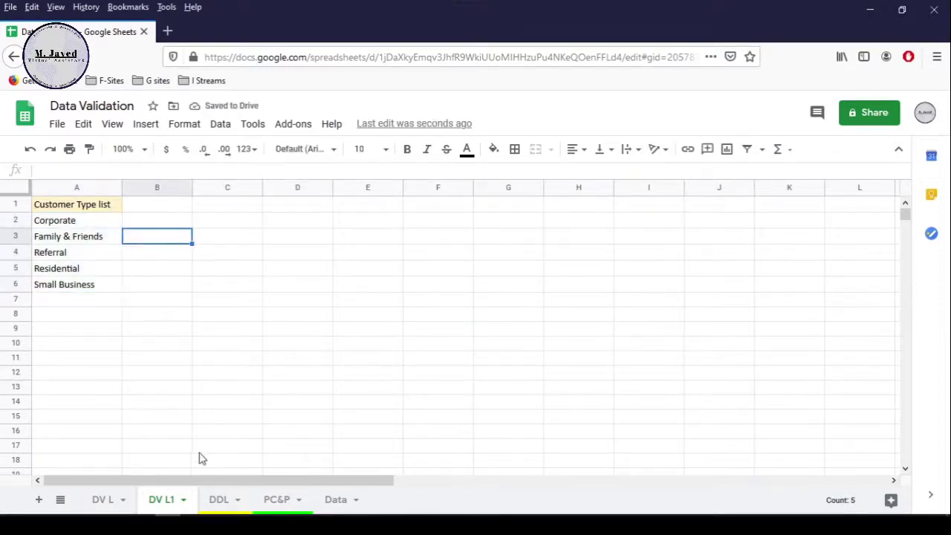
key(ctrl+shift+Page_Down)
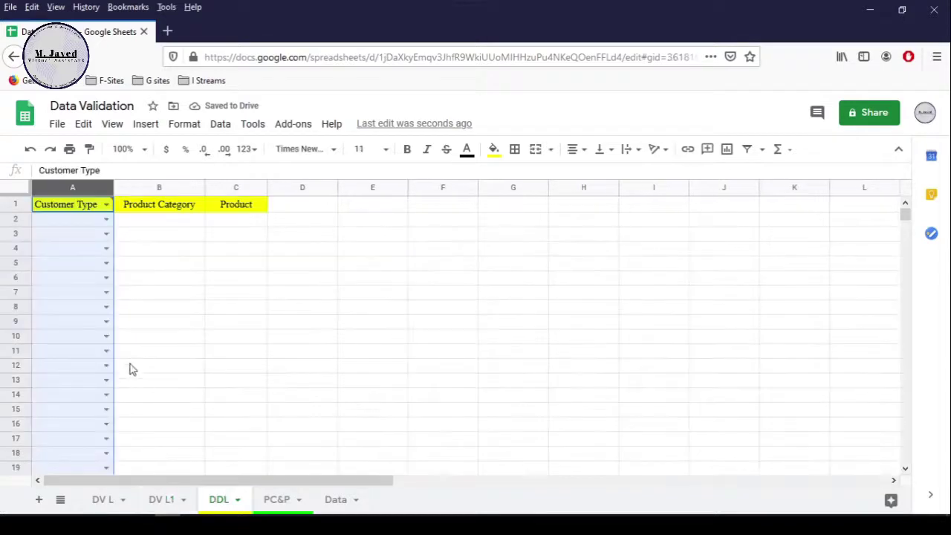
click(79, 242)
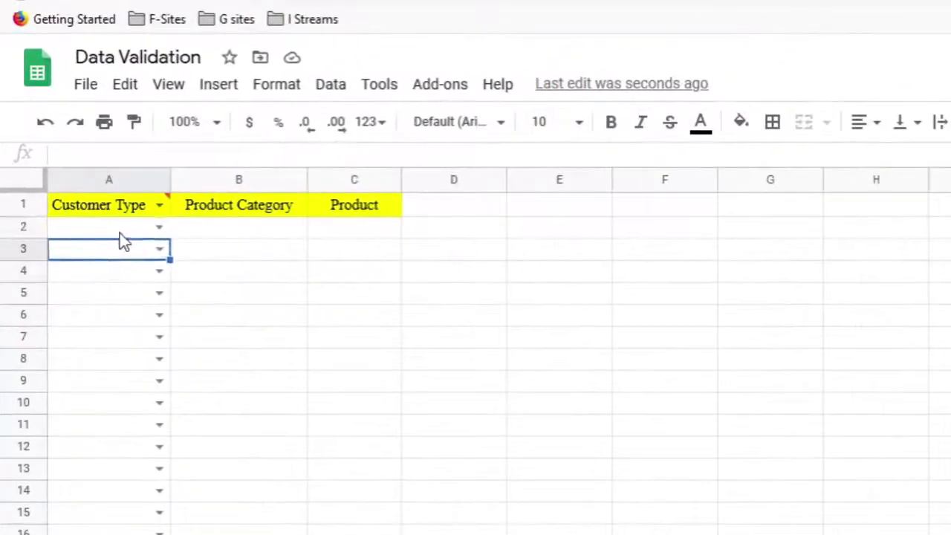
click(95, 227)
click(131, 224)
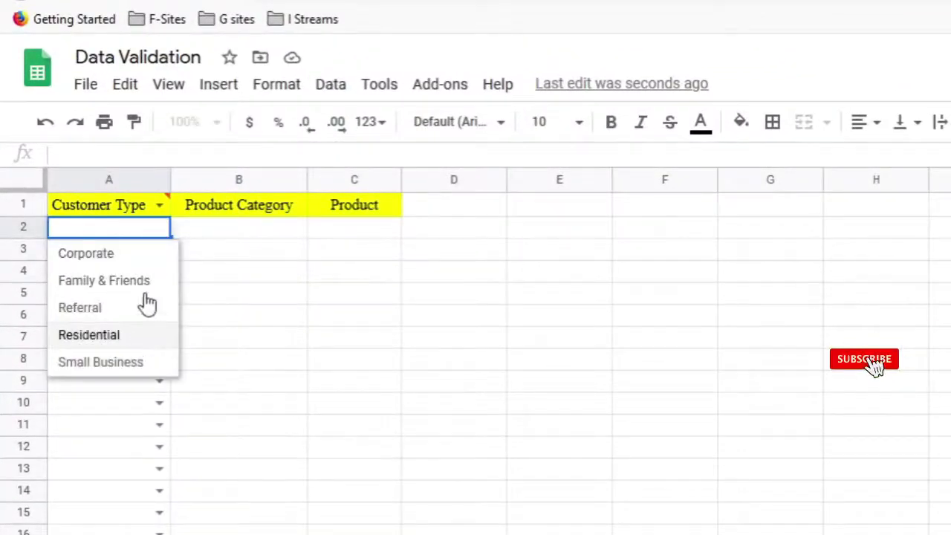
click(132, 404)
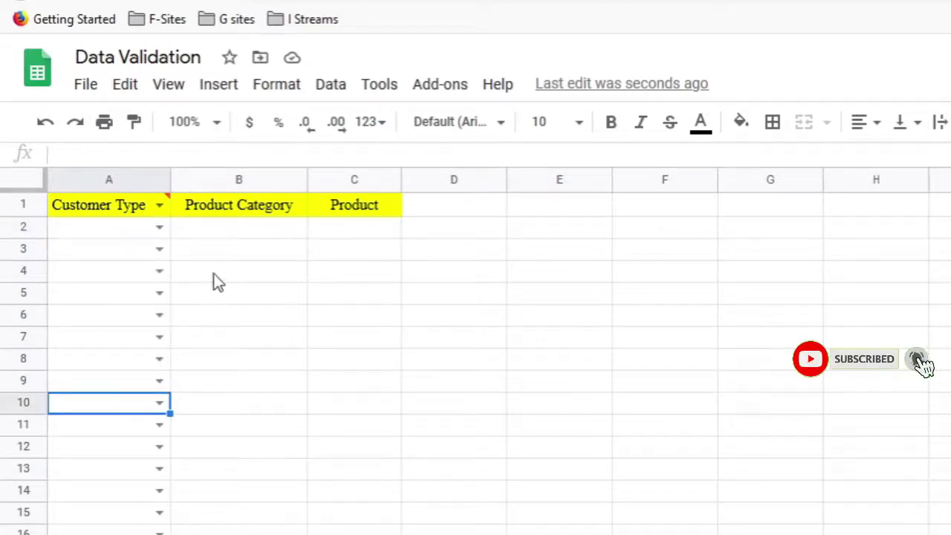
Open data validation for the whole Product Category column on the DDL sheet.
click(245, 228)
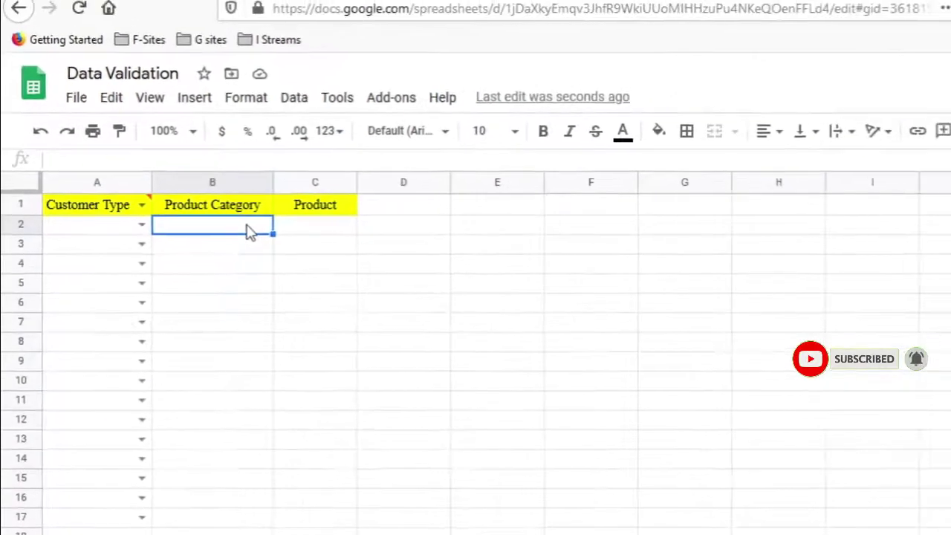
click(222, 182)
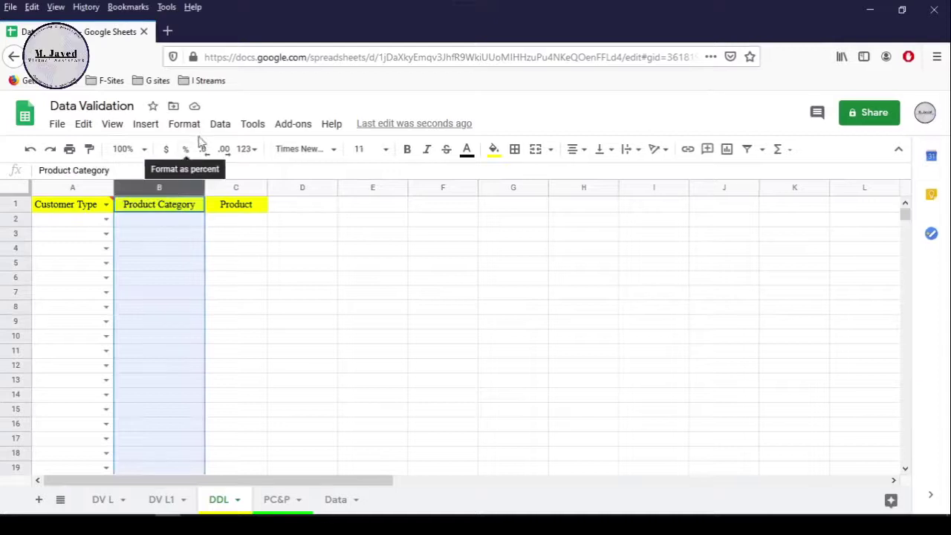
click(221, 123)
click(297, 363)
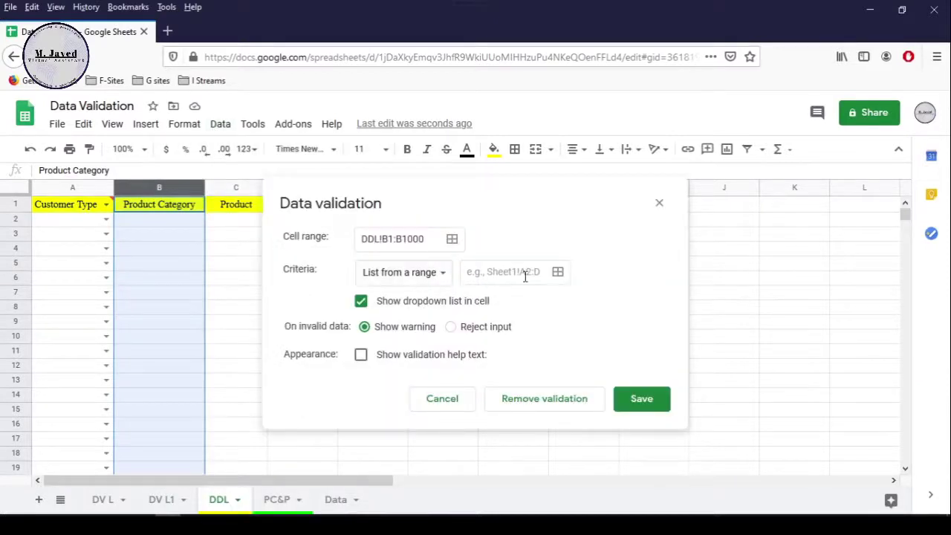
Set the source range to header cells A1:J1 of the PC&P sheet, leaving room for more categories, and save the rule.
click(557, 271)
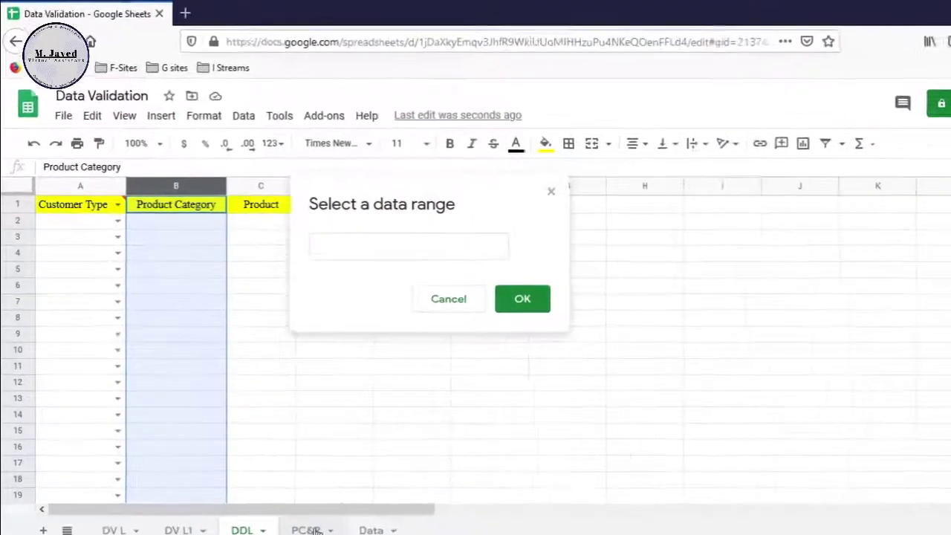
click(282, 500)
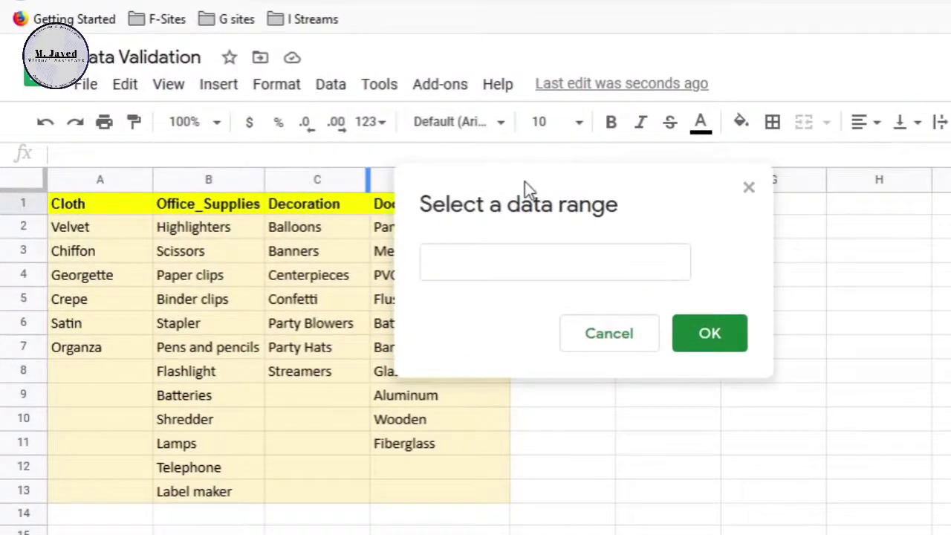
drag(483, 188, 348, 316)
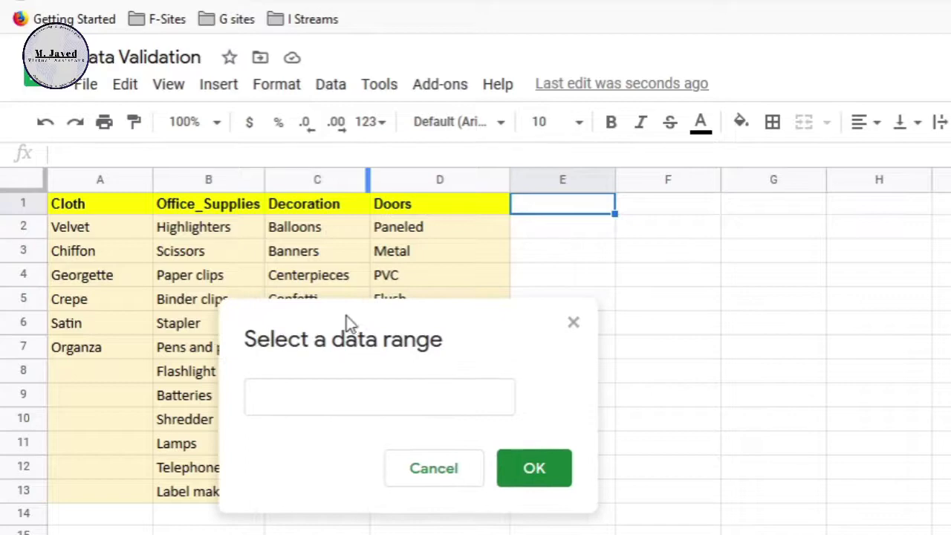
drag(102, 201, 428, 215)
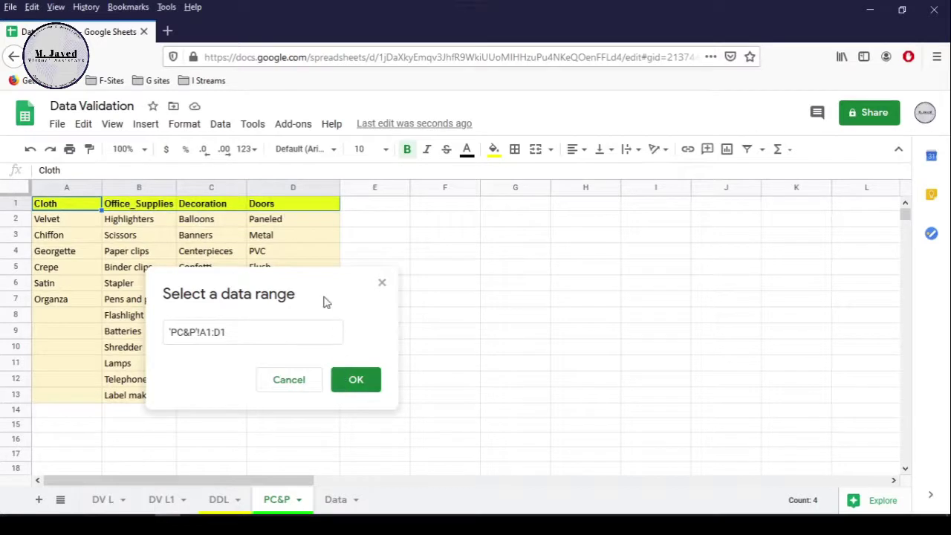
click(13, 202)
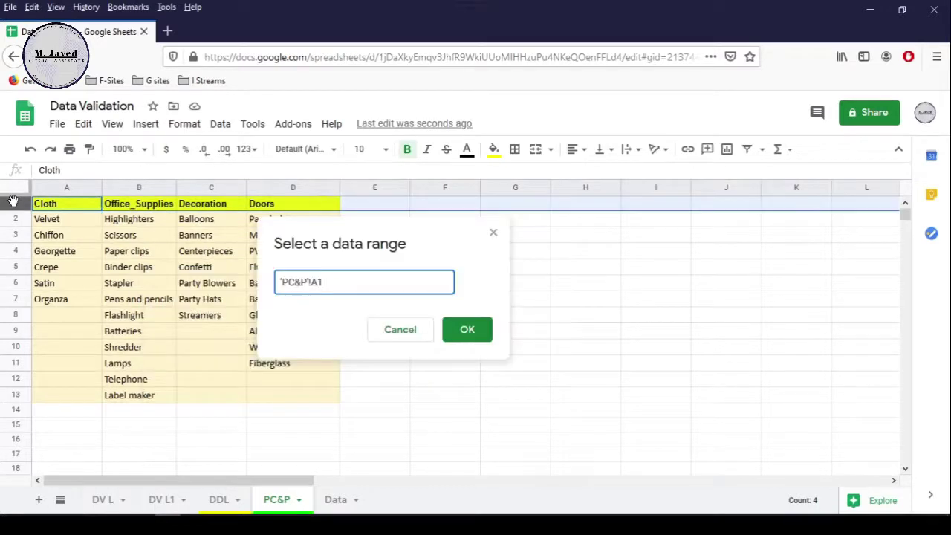
click(91, 208)
drag(90, 208, 739, 206)
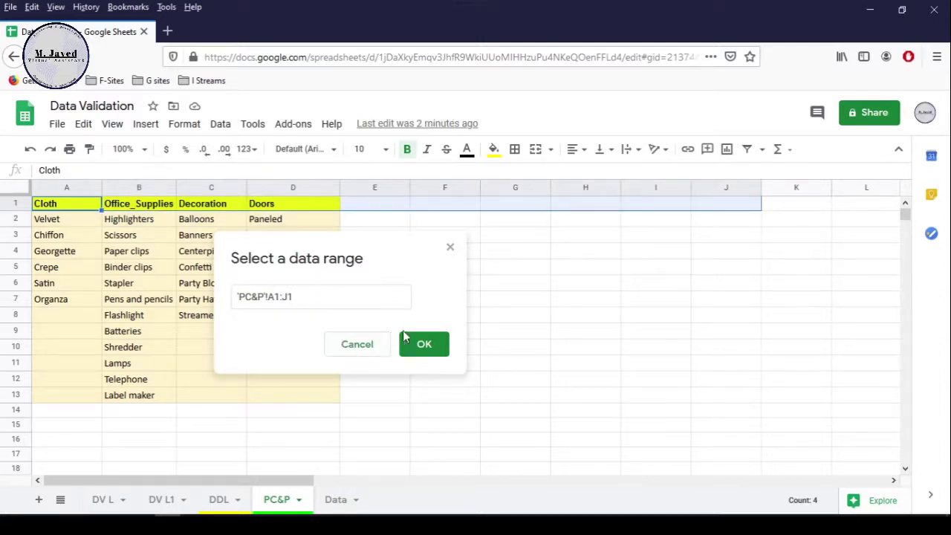
click(425, 344)
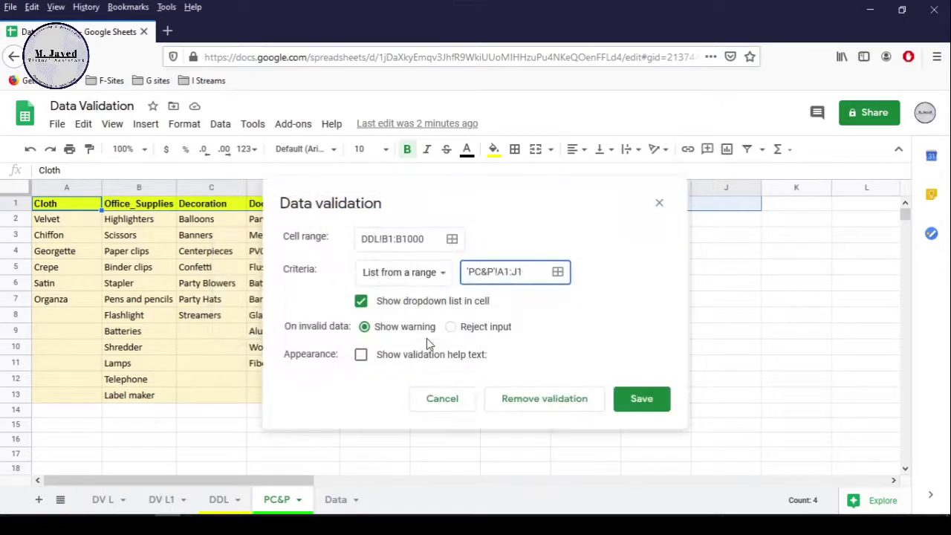
click(641, 401)
Fill the selected header cells A1:J1 on the PC&P sheet with yellow.
click(493, 149)
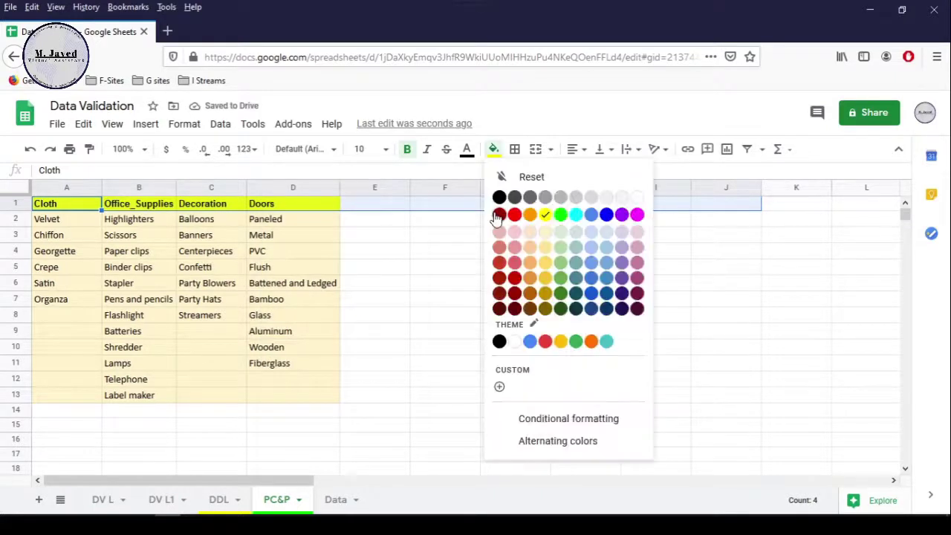
click(545, 214)
click(355, 268)
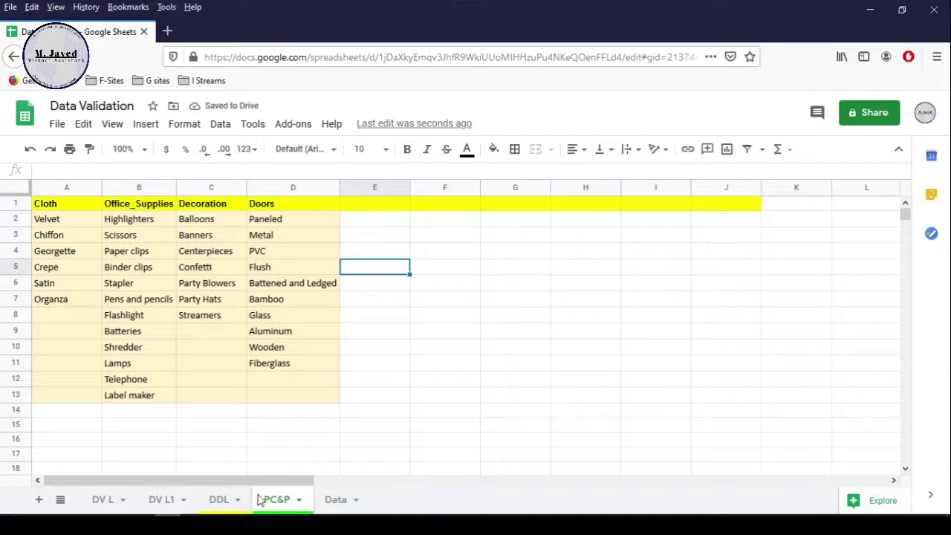
Check the category options in the Product Category dropdowns of cells B2 and B5 on the DDL sheet.
click(220, 504)
click(187, 222)
double_click(167, 221)
click(156, 330)
click(175, 263)
key(Return)
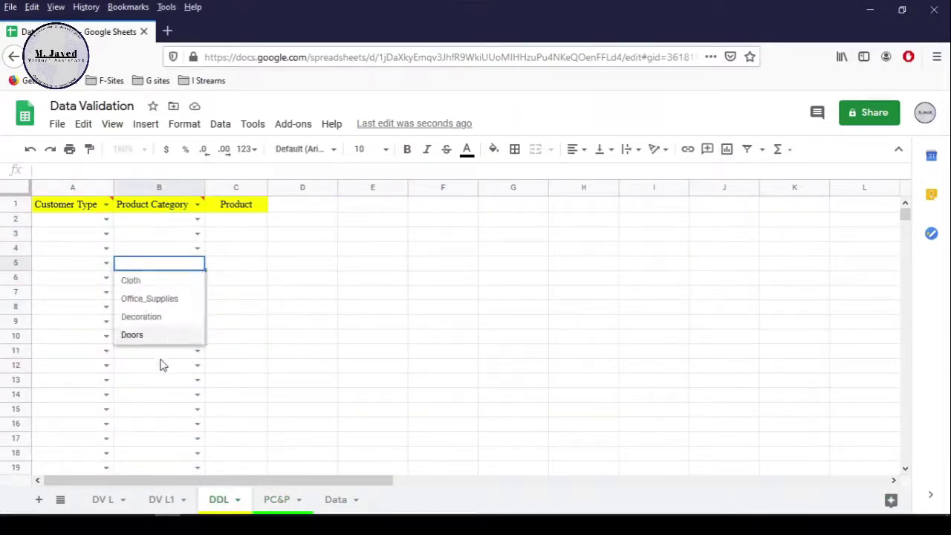
Close the open Product Category dropdown and set the DDL sheet's zoom to 125%.
click(163, 364)
click(126, 149)
click(128, 264)
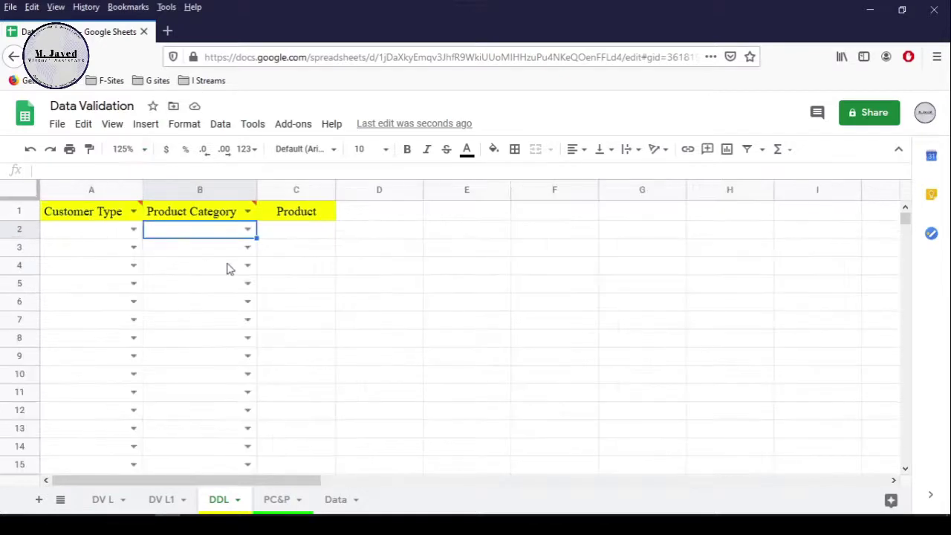
click(376, 216)
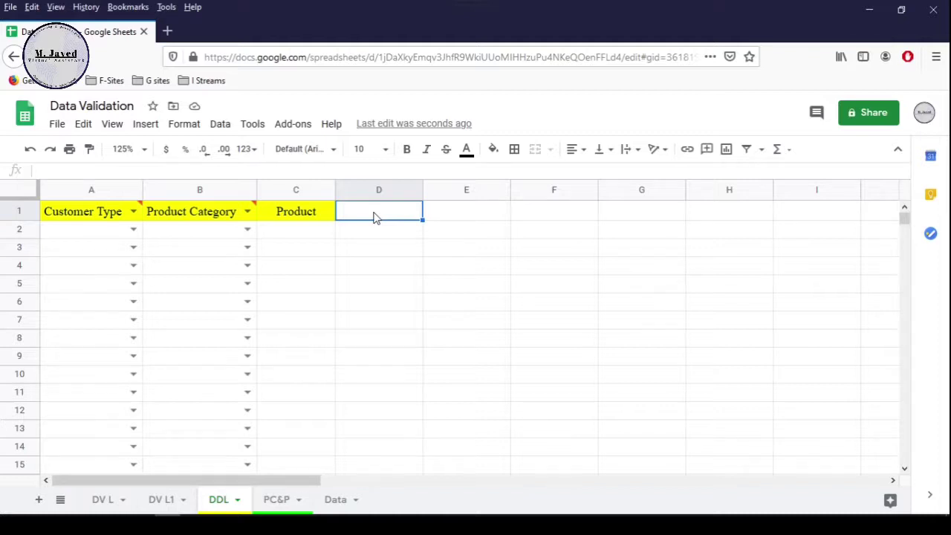
click(279, 232)
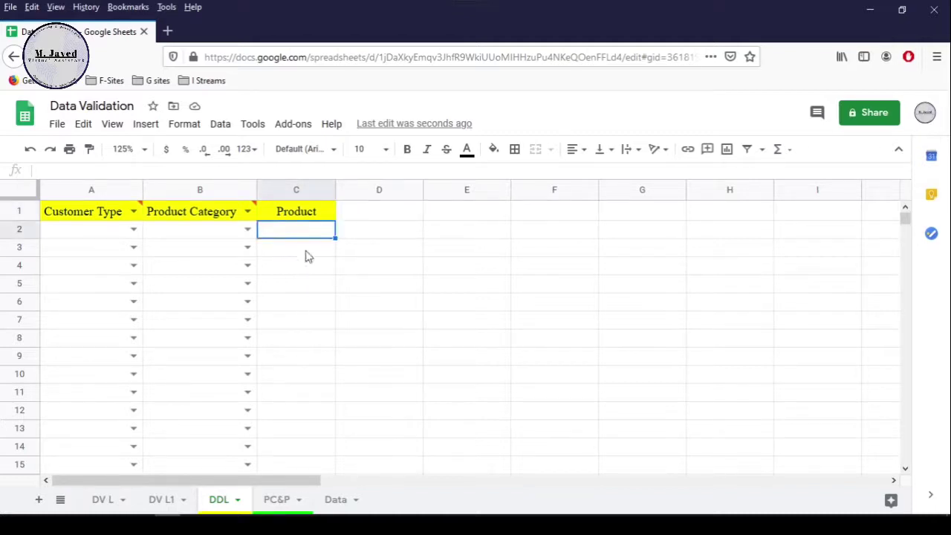
Create a named range called Cloth for cells A2:A13 on the PC&P sheet.
click(337, 503)
click(278, 501)
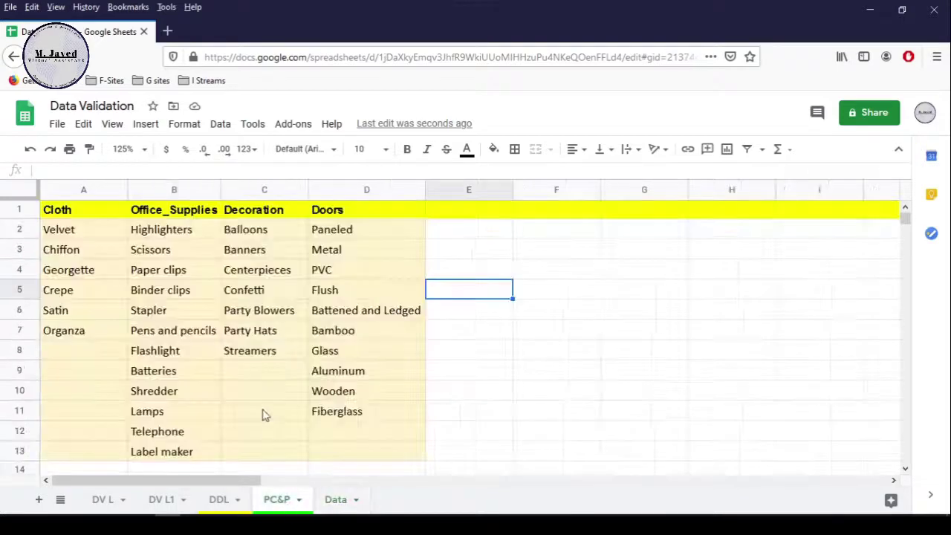
drag(96, 230, 91, 452)
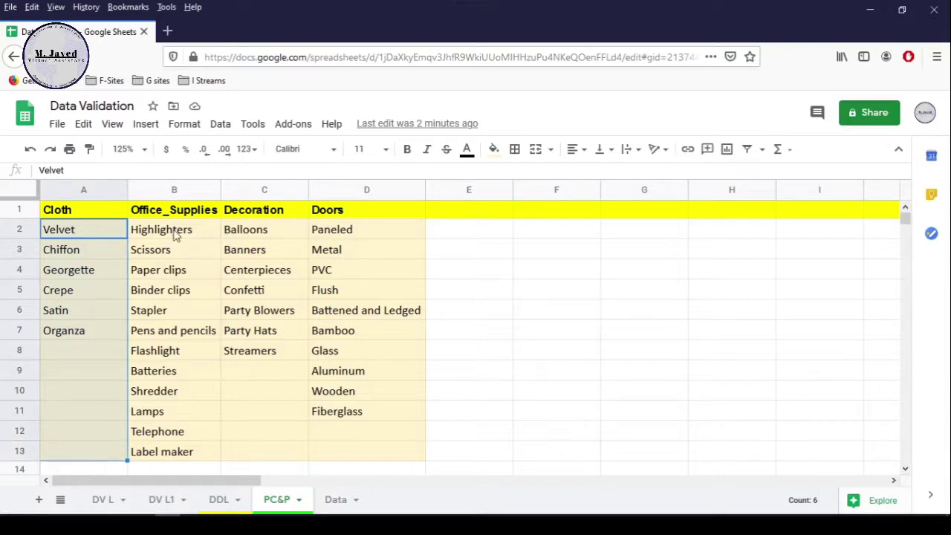
click(220, 126)
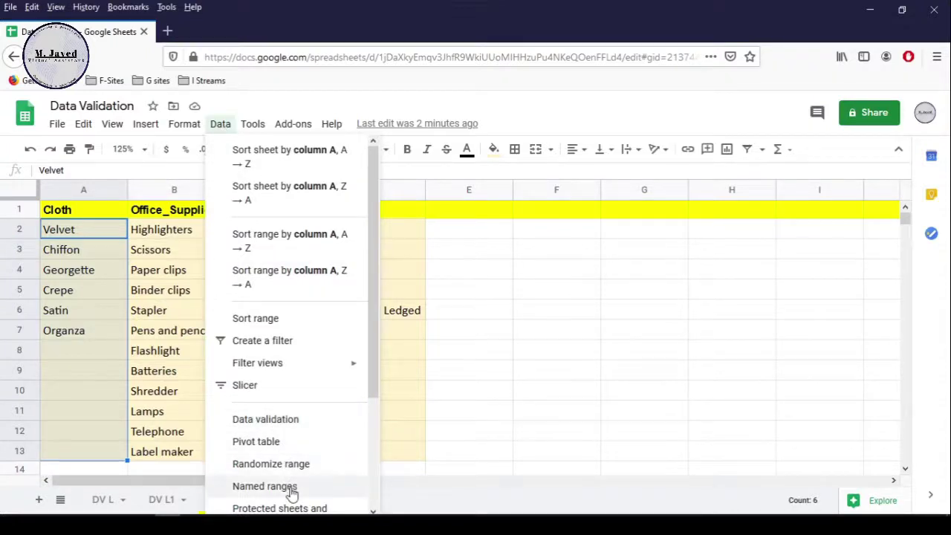
scroll(292, 494, down, 3)
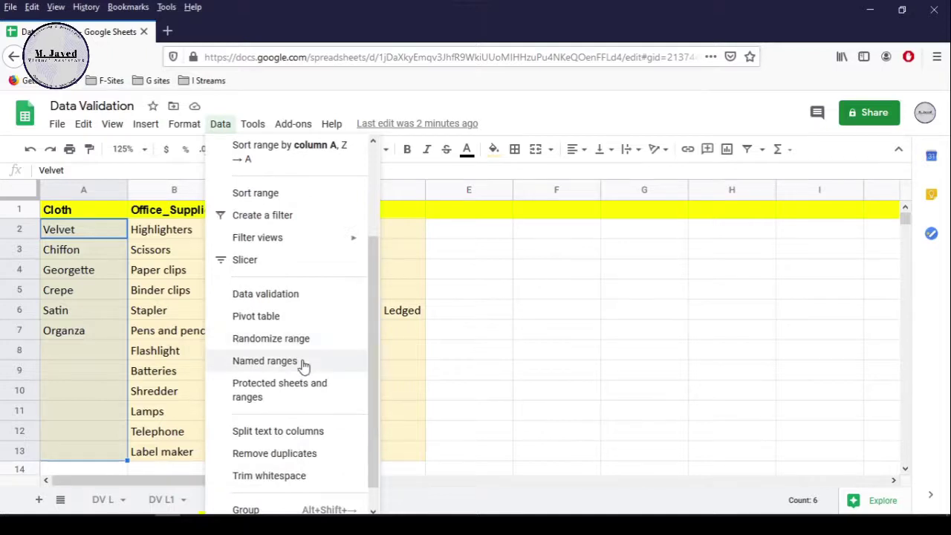
click(302, 362)
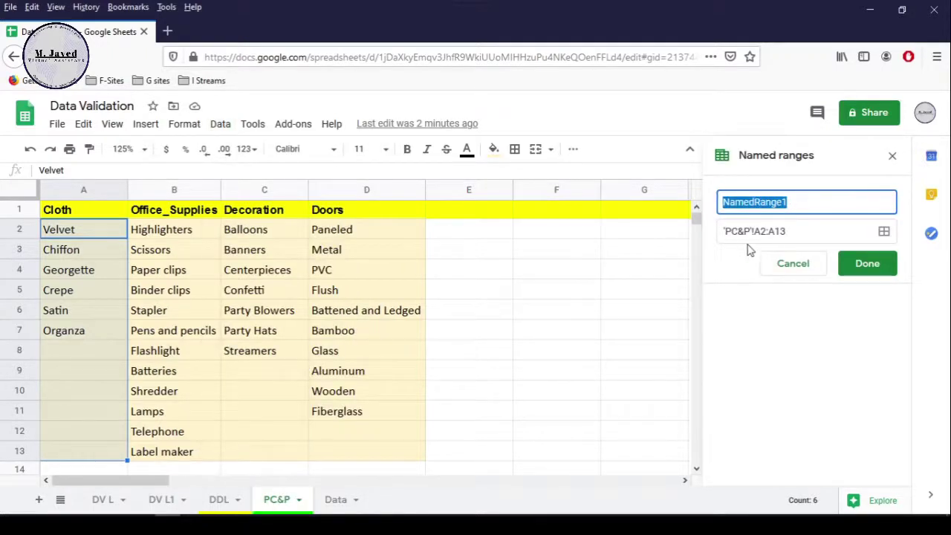
text(Clloth)
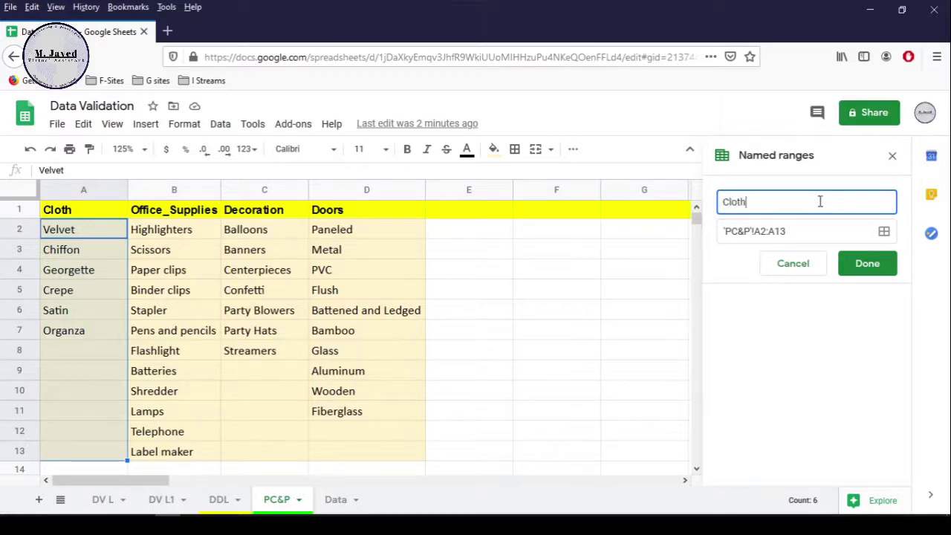
click(870, 264)
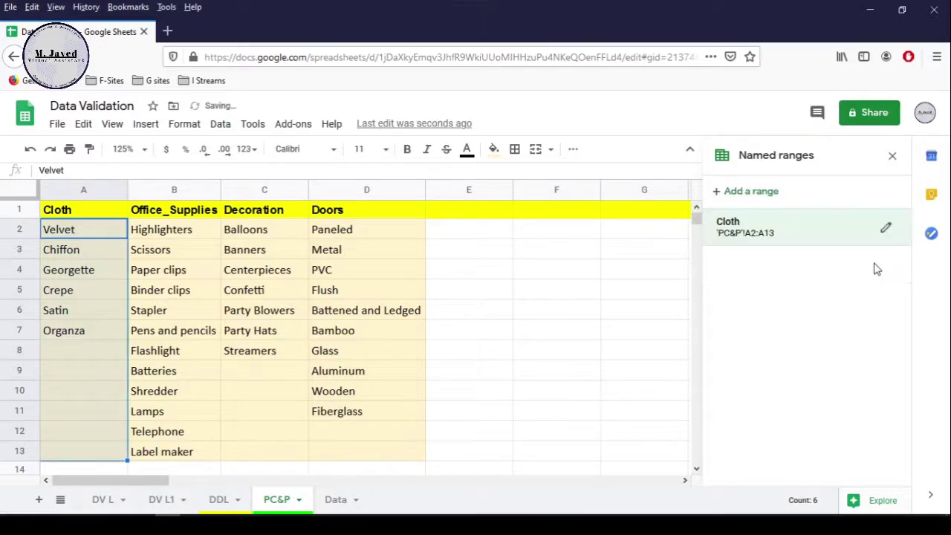
Add a named range called Office_Supplies for cells B2:B13 on the PC&P sheet.
click(754, 192)
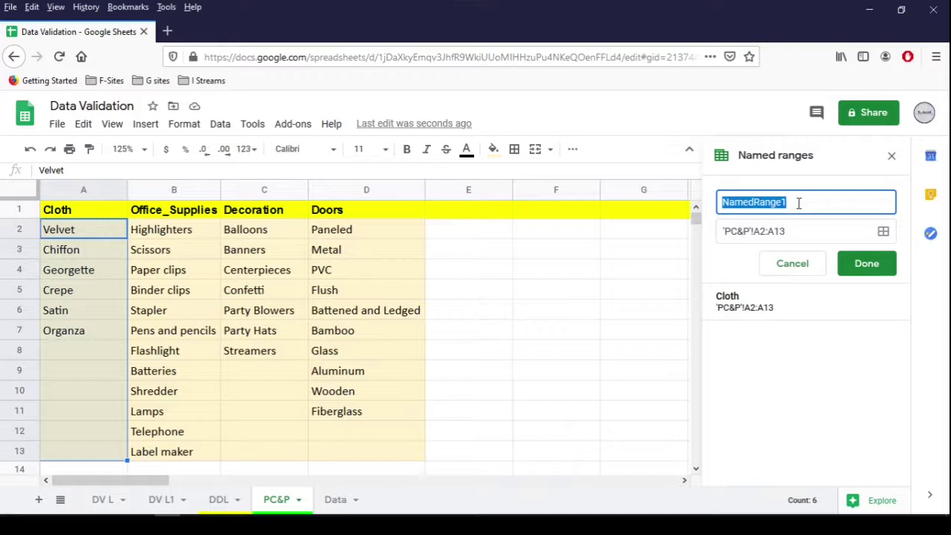
text(Office_Supplies)
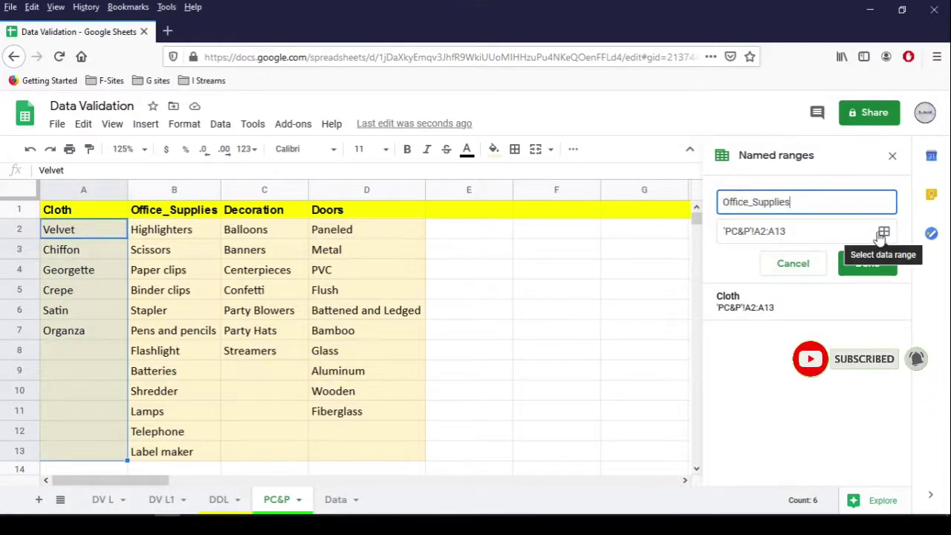
click(881, 235)
drag(799, 230, 303, 288)
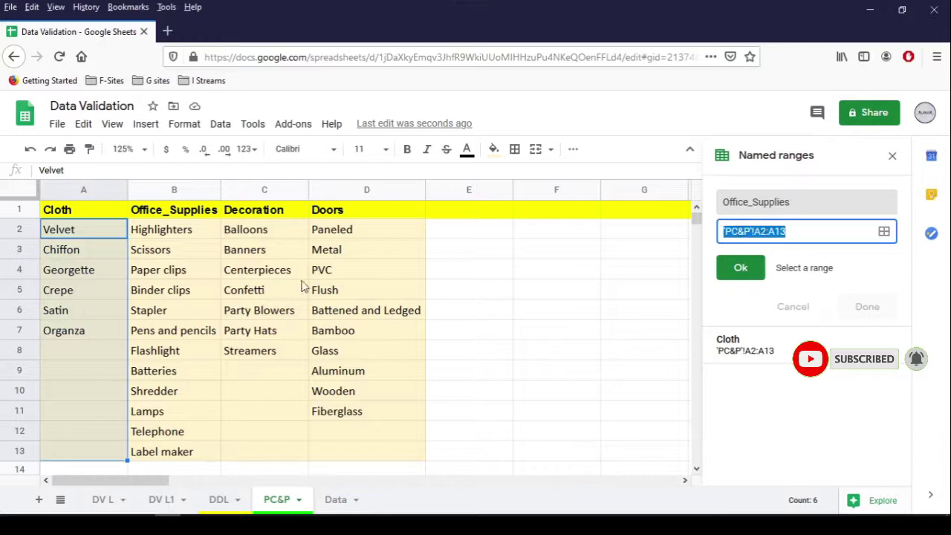
drag(186, 232, 187, 452)
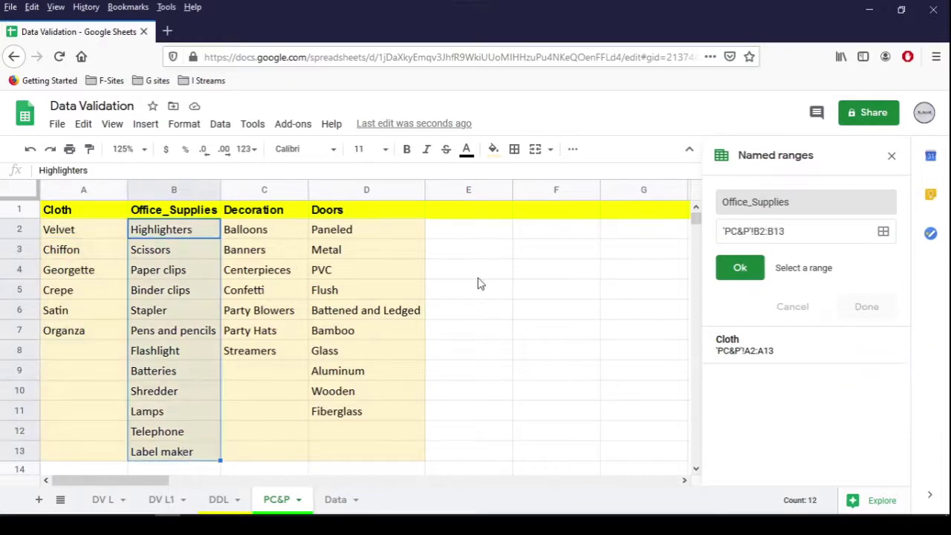
click(743, 269)
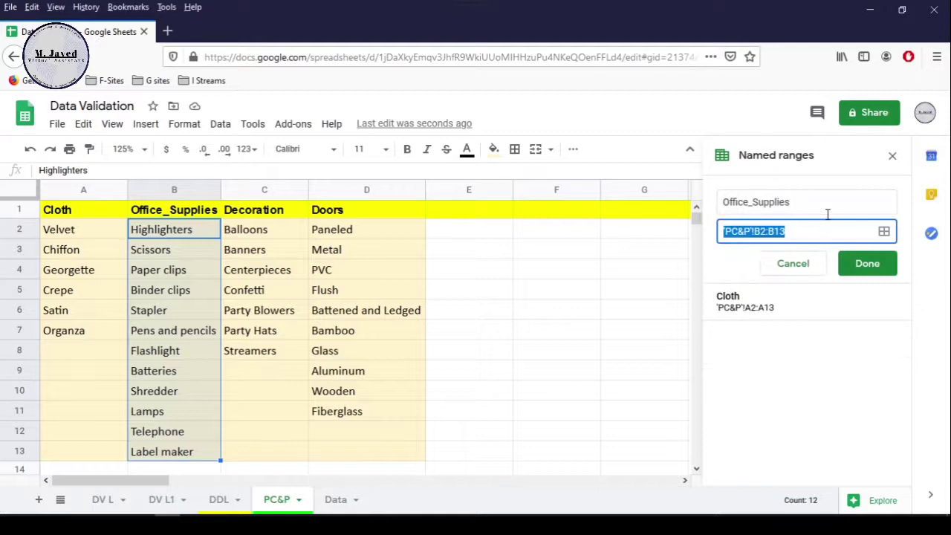
click(865, 263)
click(472, 231)
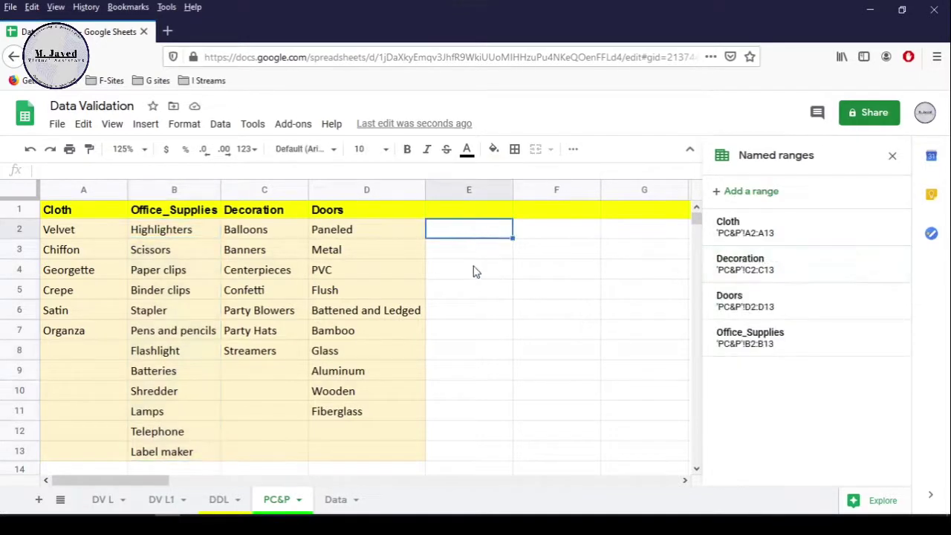
On the DDL sheet, choose Family & Friends as customer type in A2 and Cloth as product category in B2.
click(223, 499)
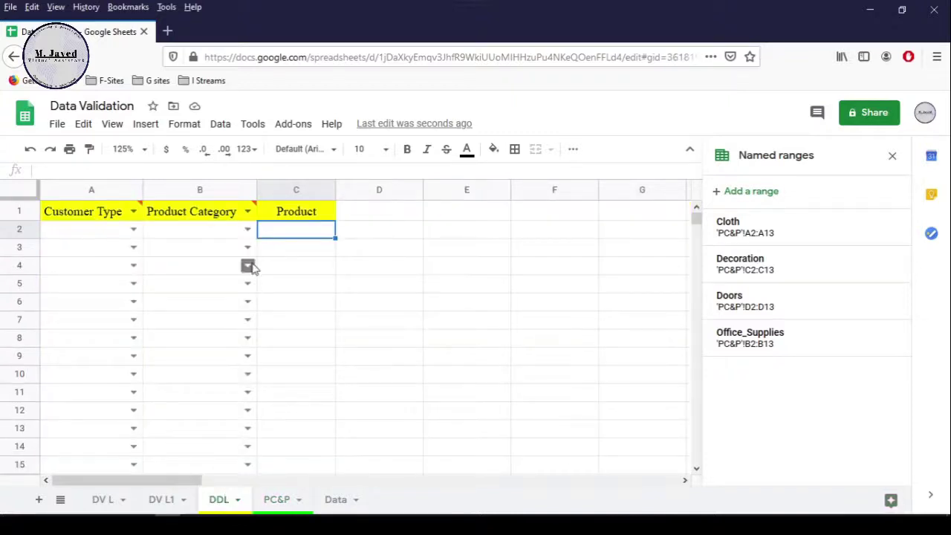
click(230, 236)
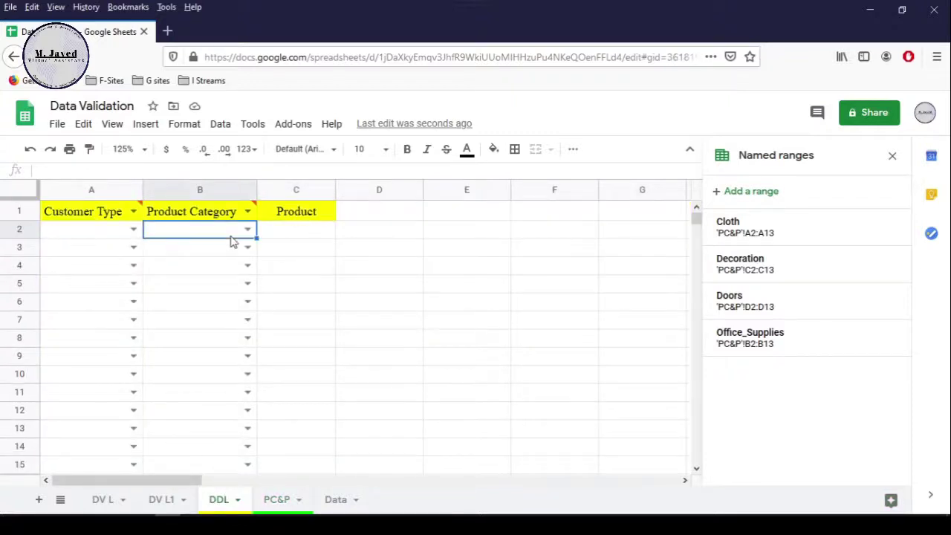
click(279, 235)
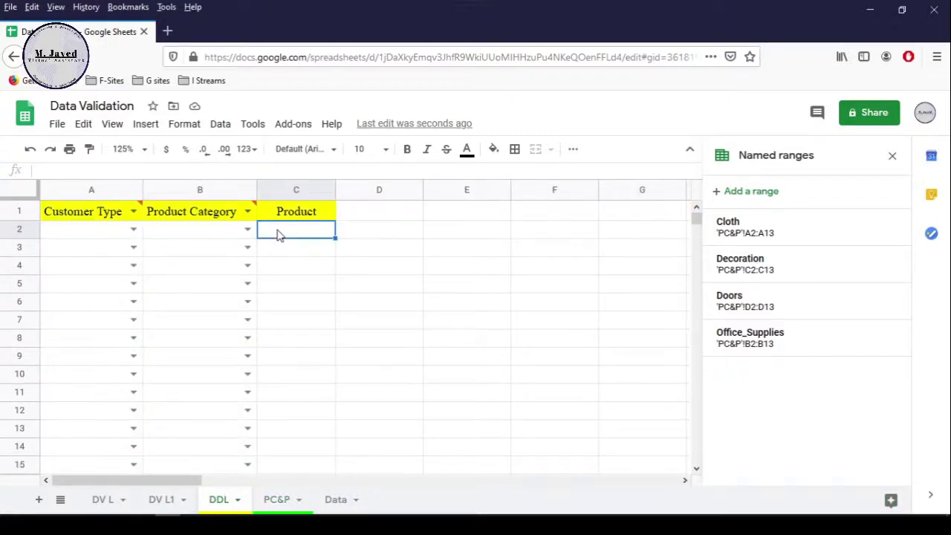
click(211, 230)
click(131, 230)
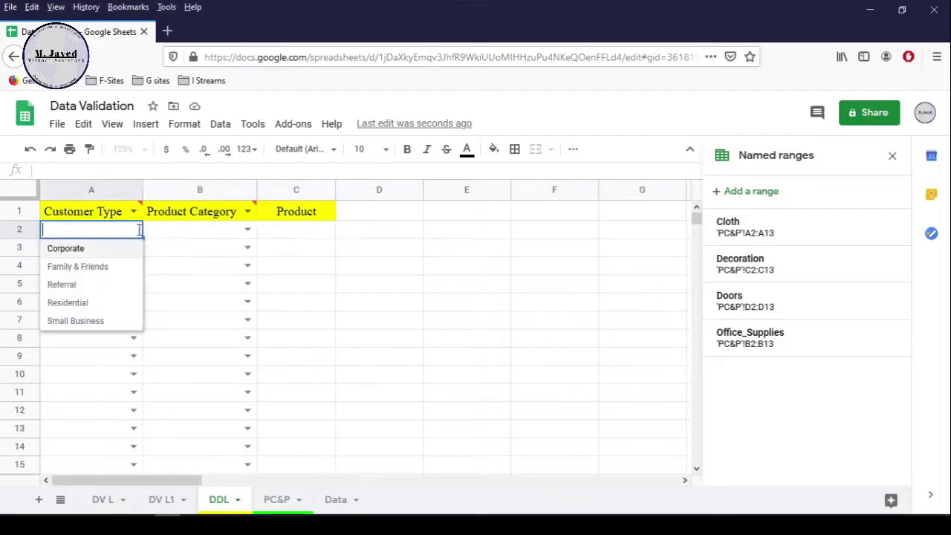
click(137, 264)
click(196, 234)
click(220, 252)
Review the Cloth products in A2:A7 of the PC&P sheet that the Product cell C2 should offer.
click(271, 235)
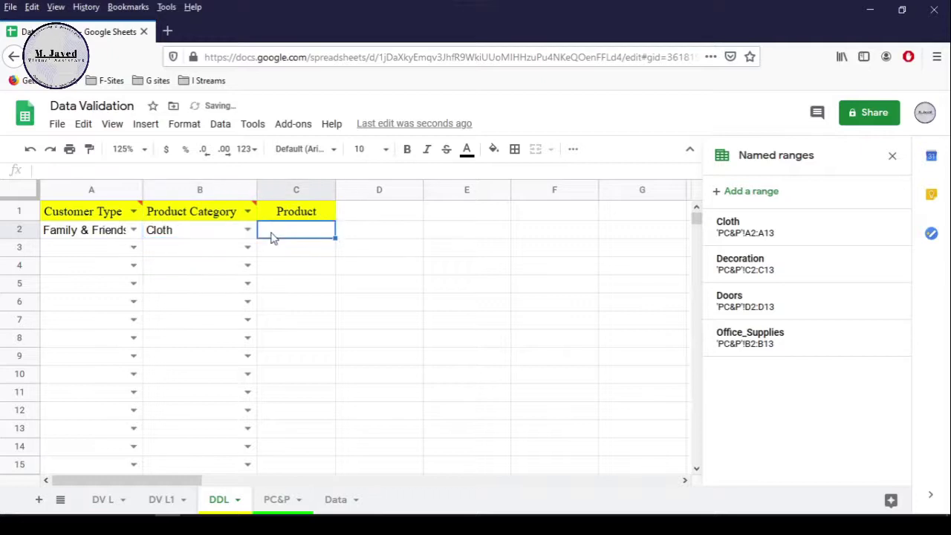
click(281, 499)
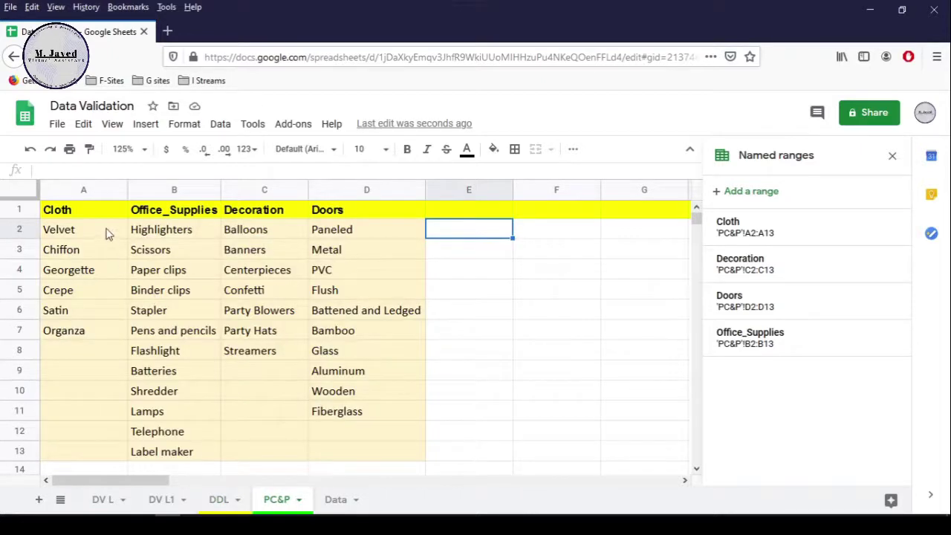
drag(107, 234, 104, 334)
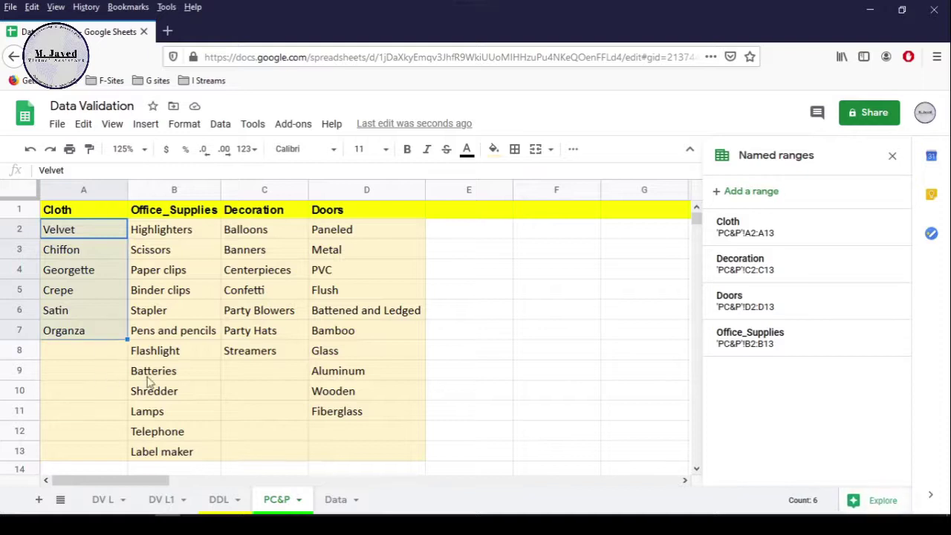
Change the product category in B2 of the DDL sheet to Office_Supplies.
click(217, 501)
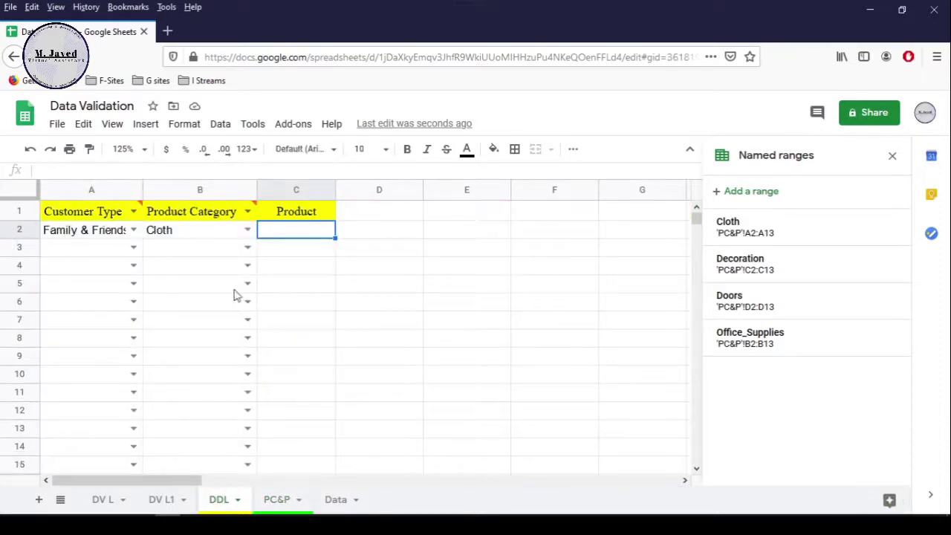
click(234, 229)
click(247, 229)
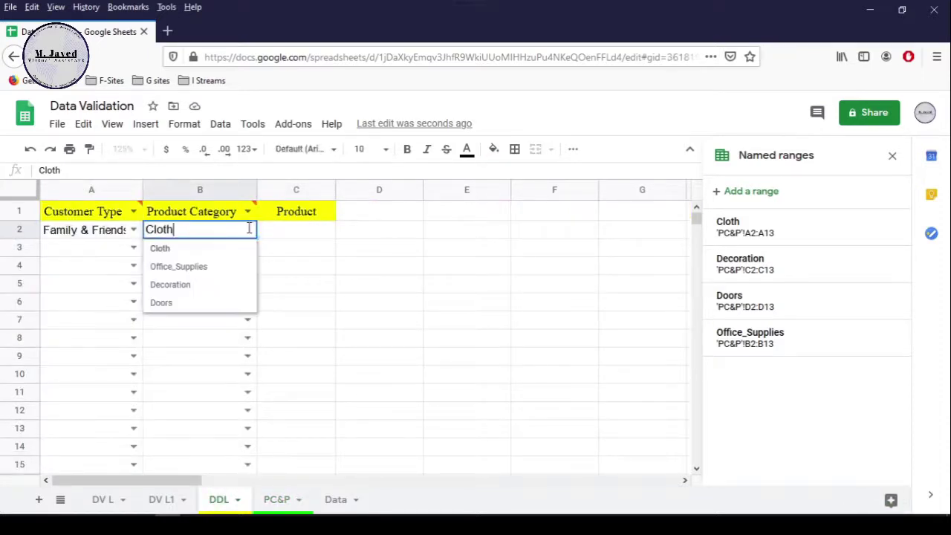
click(221, 267)
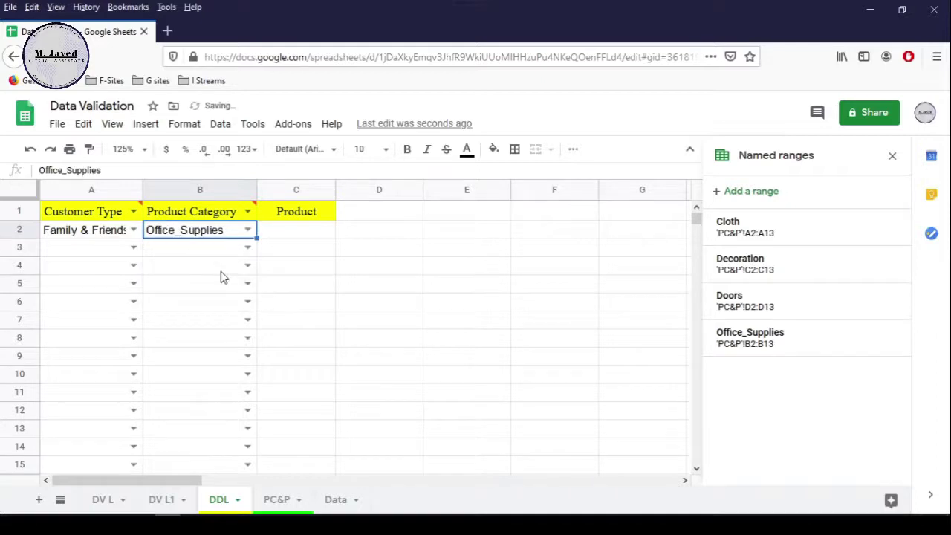
Review the Office_Supplies products in B2:B13 of the PC&P sheet as the source for Product cell C2 on DDL.
click(275, 236)
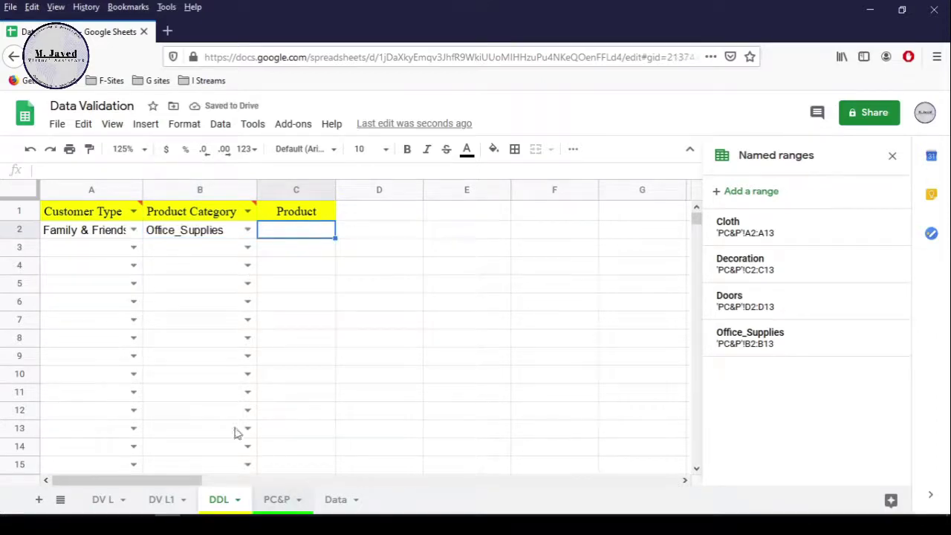
click(276, 499)
drag(161, 236, 156, 451)
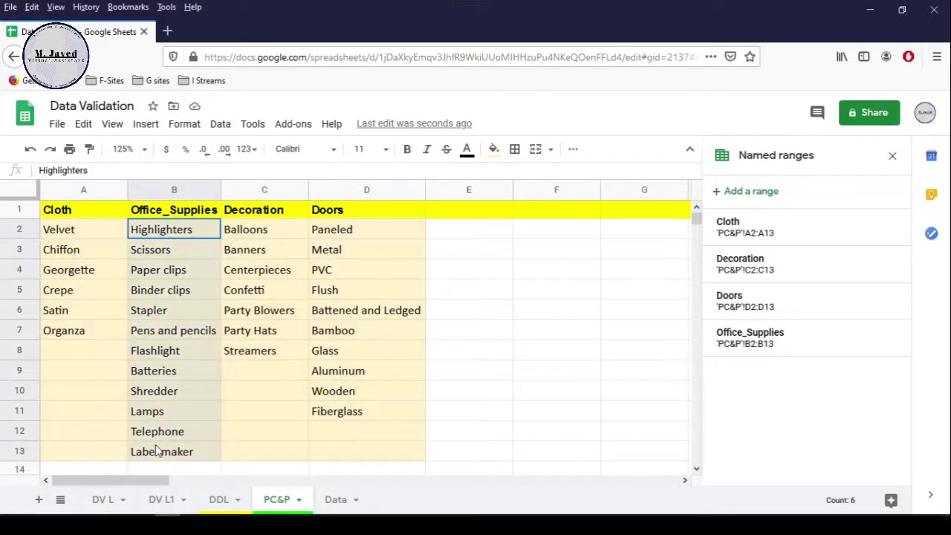
click(110, 236)
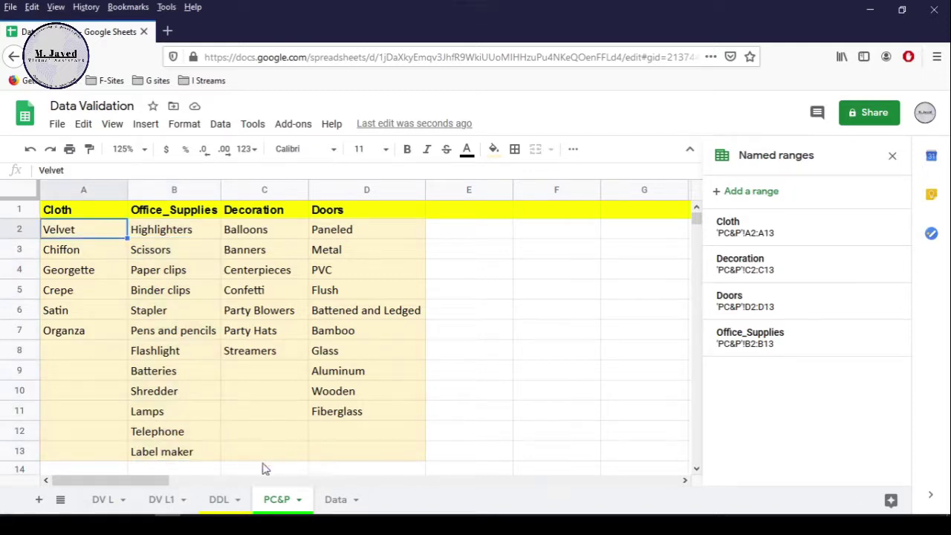
click(220, 499)
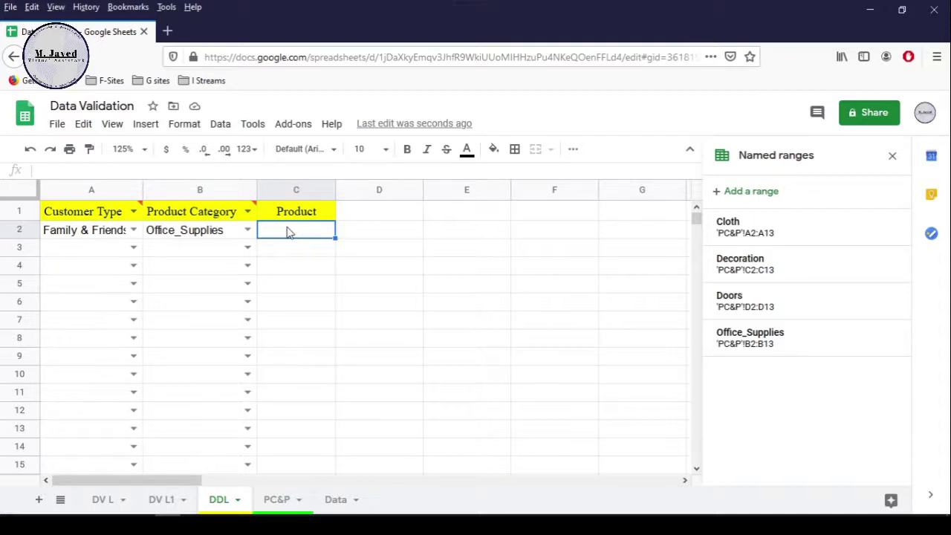
Enter =INDIRECT(DDL!B2) in A2 of the Data sheet and compare its list with the Office_Supplies products in B2:B13 of PC&P.
click(333, 503)
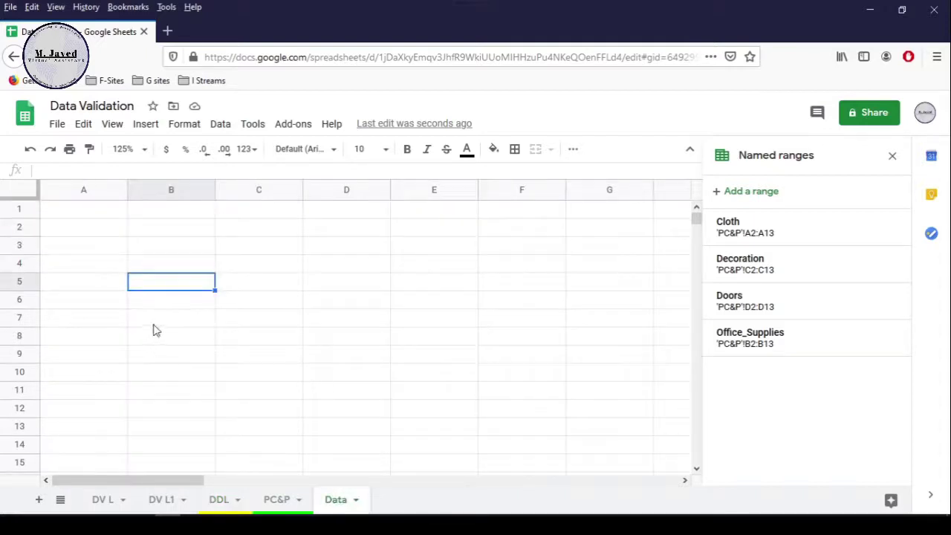
click(106, 232)
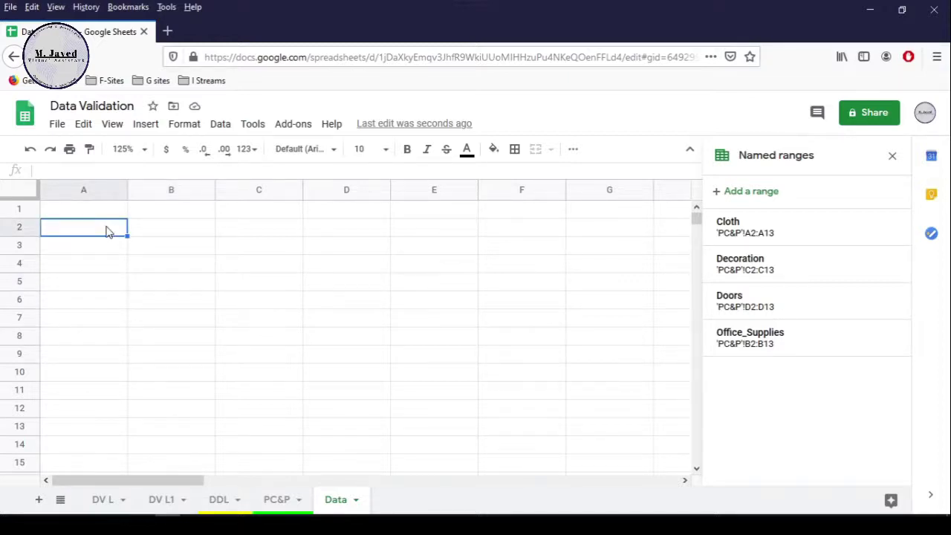
text(=)
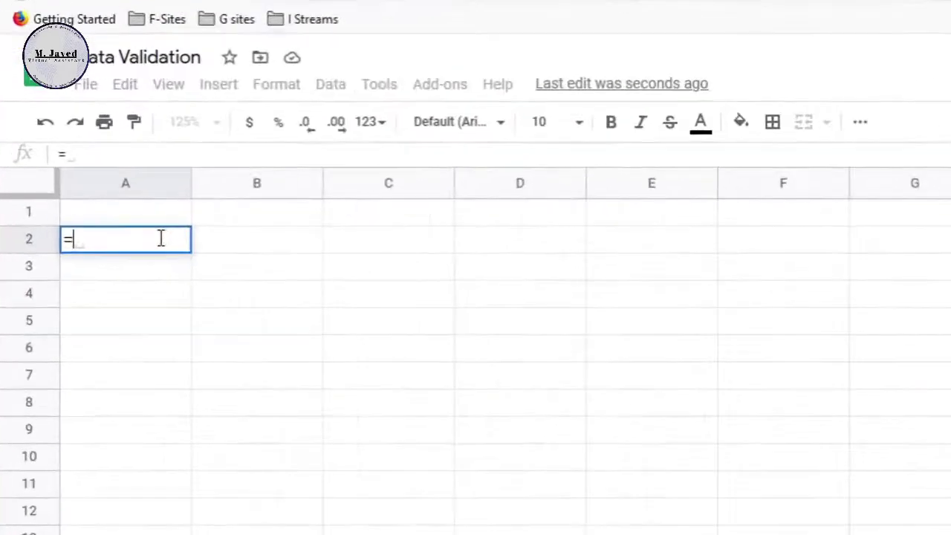
text(I)
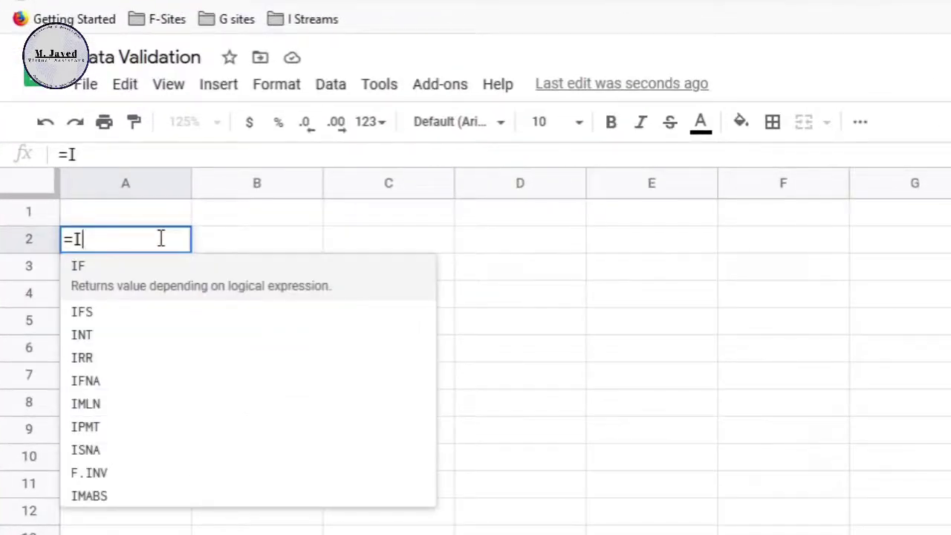
text(ndire)
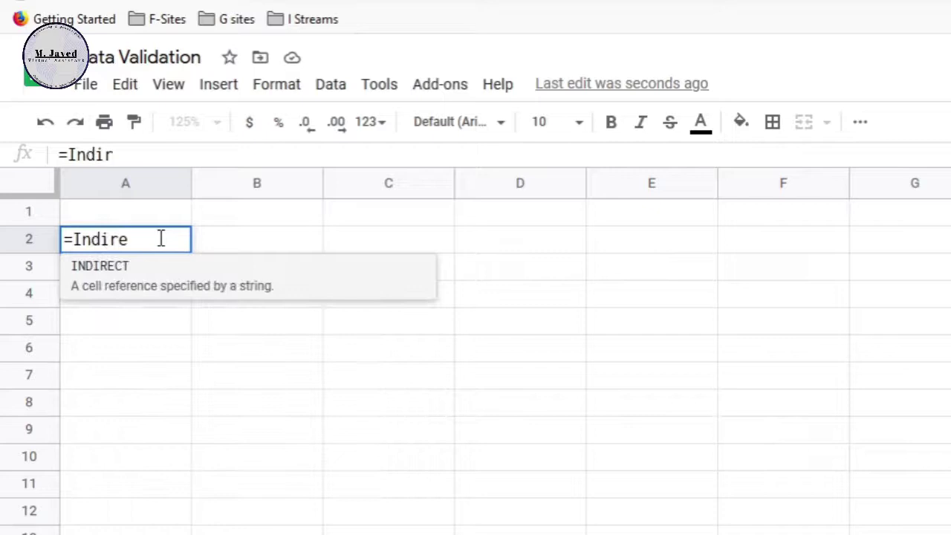
click(140, 272)
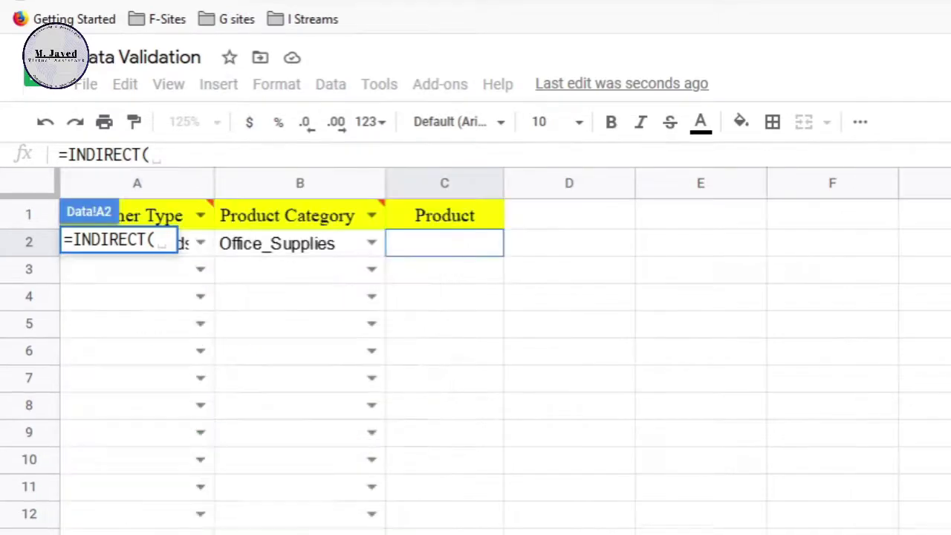
click(334, 252)
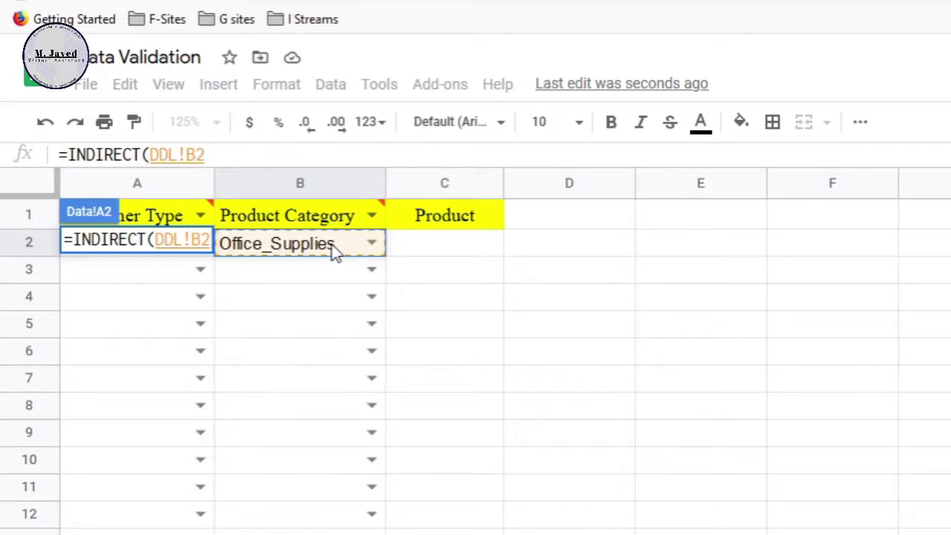
text())
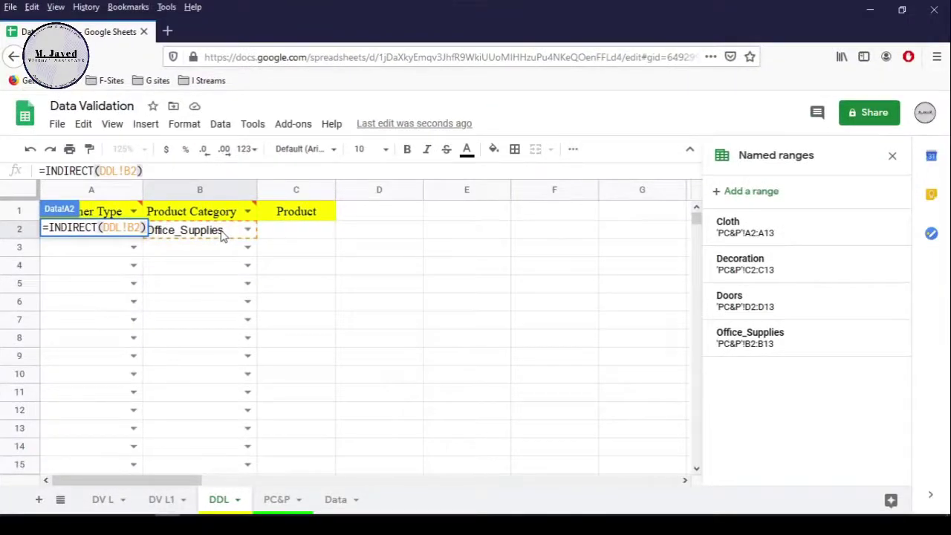
key(Return)
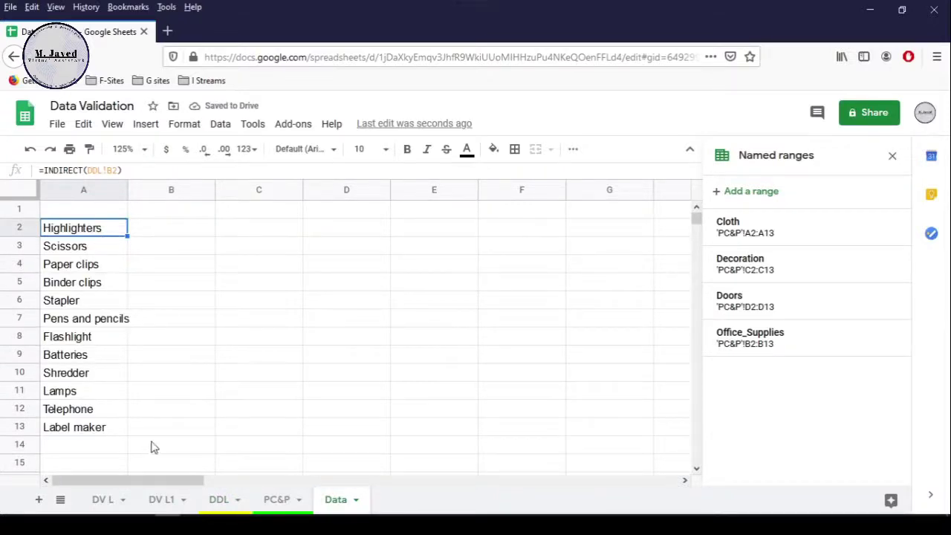
click(276, 501)
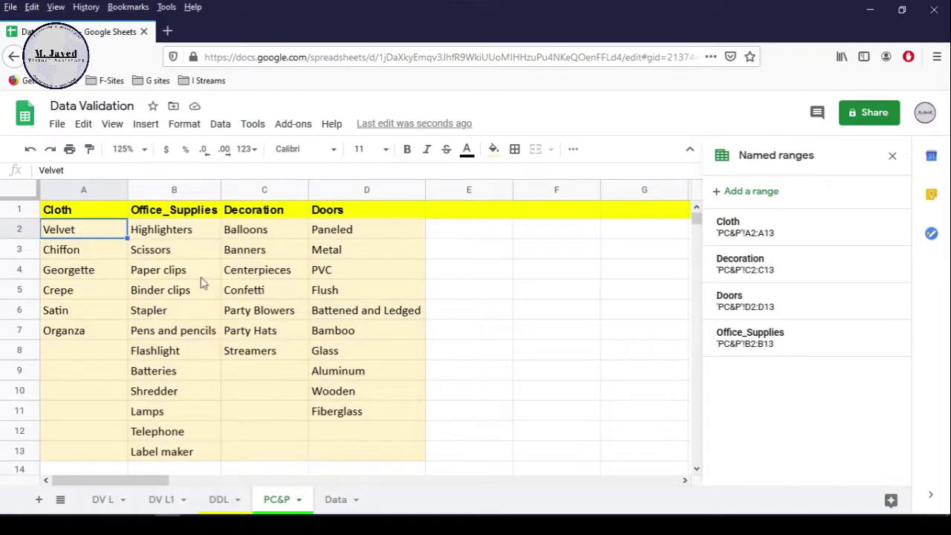
drag(197, 231, 194, 454)
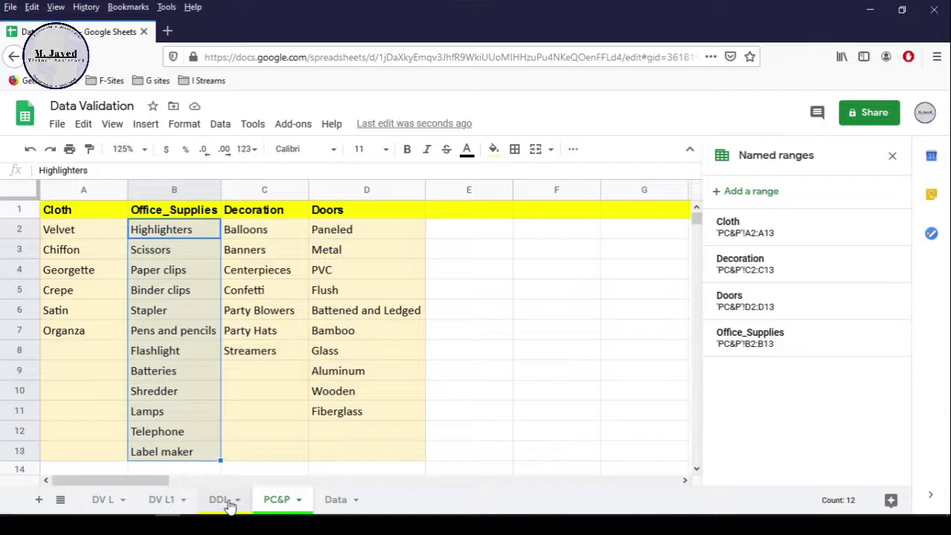
Change the product category in B2 of the DDL sheet to Cloth and check the list in A2:A7 of the Data sheet.
click(182, 235)
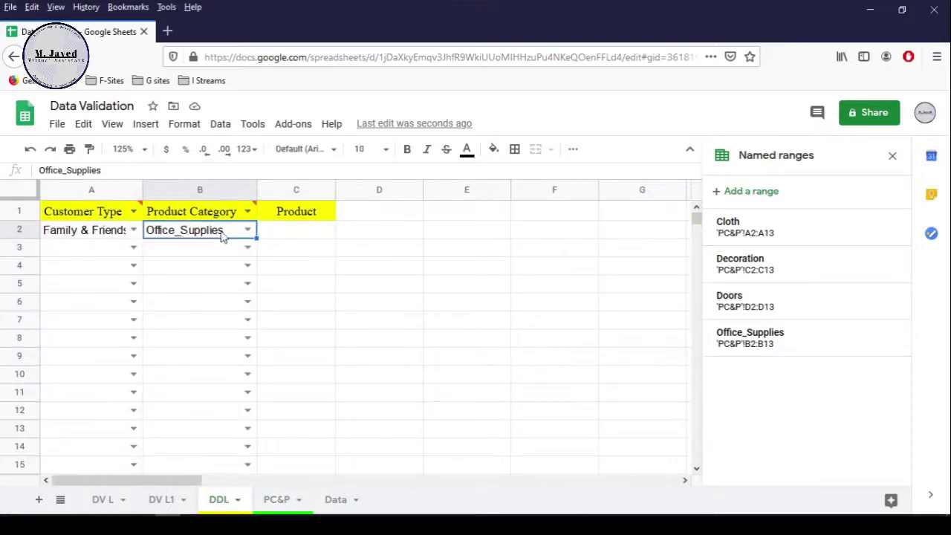
click(251, 230)
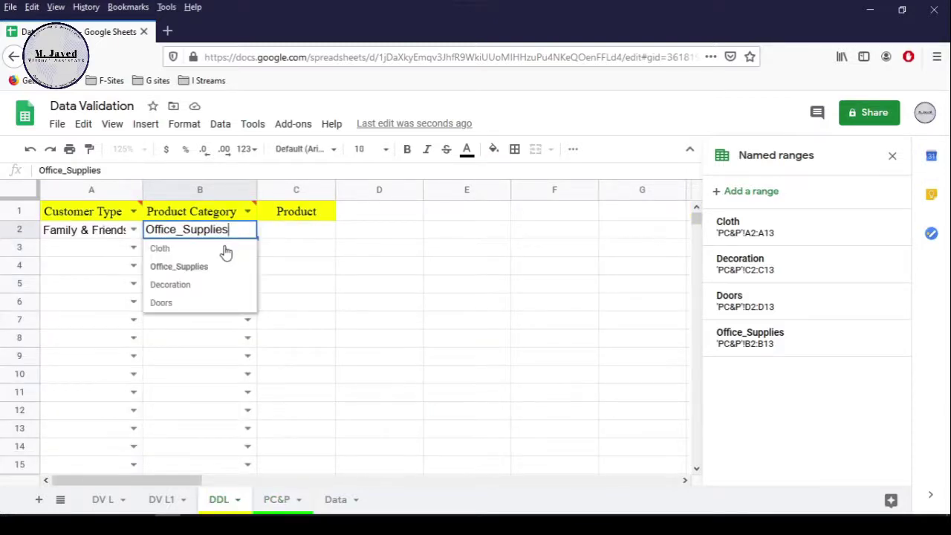
click(227, 249)
click(223, 252)
click(221, 228)
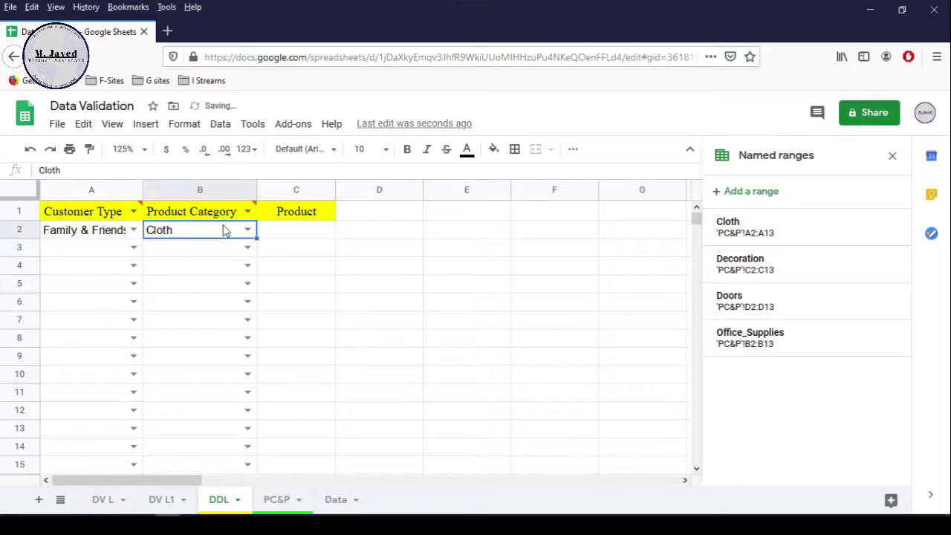
click(283, 237)
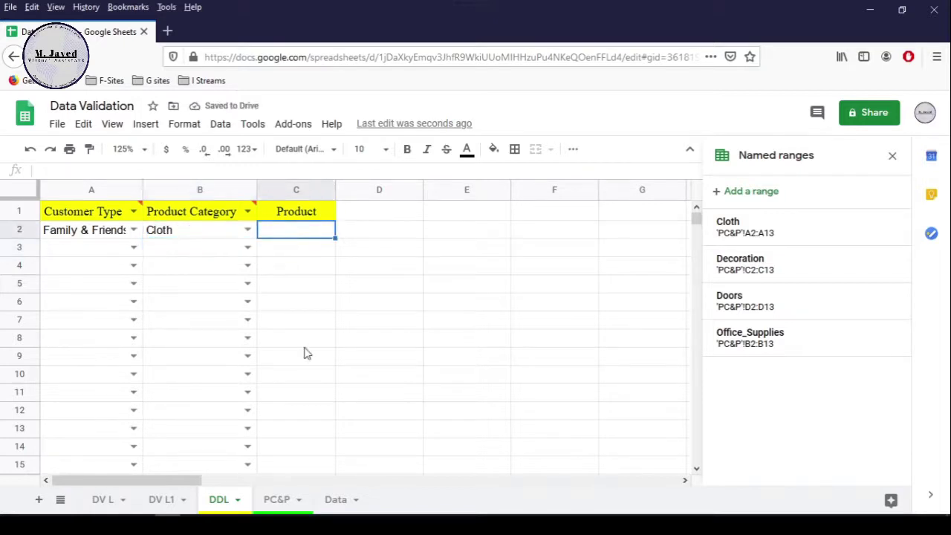
click(336, 499)
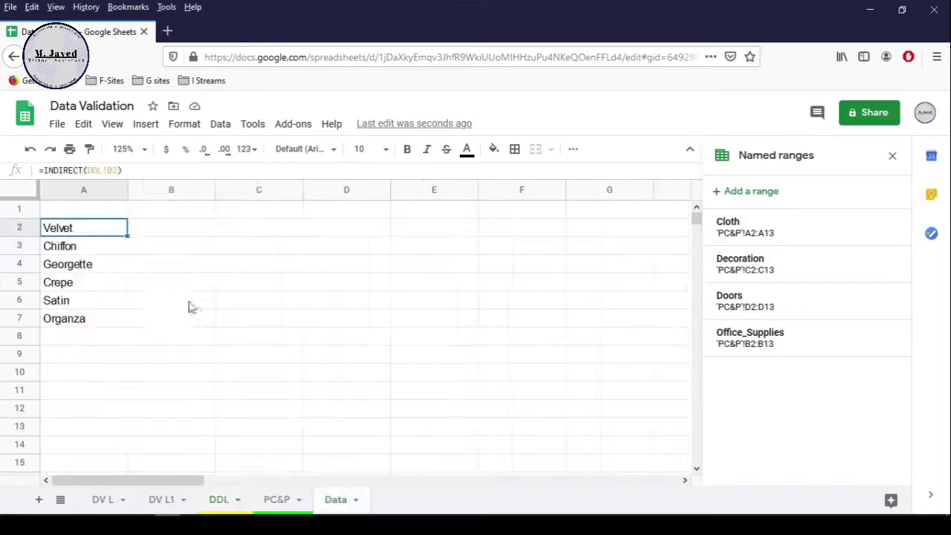
drag(87, 233, 77, 325)
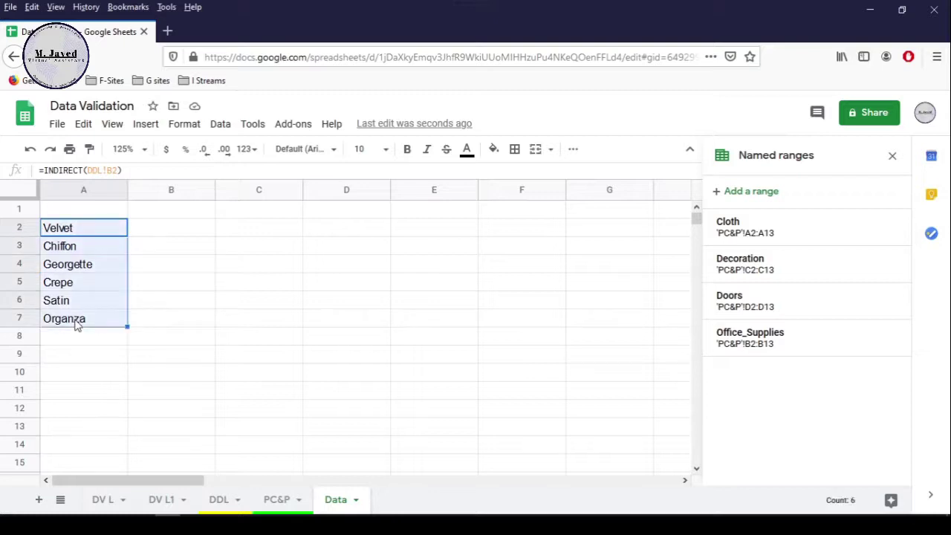
click(88, 382)
click(220, 502)
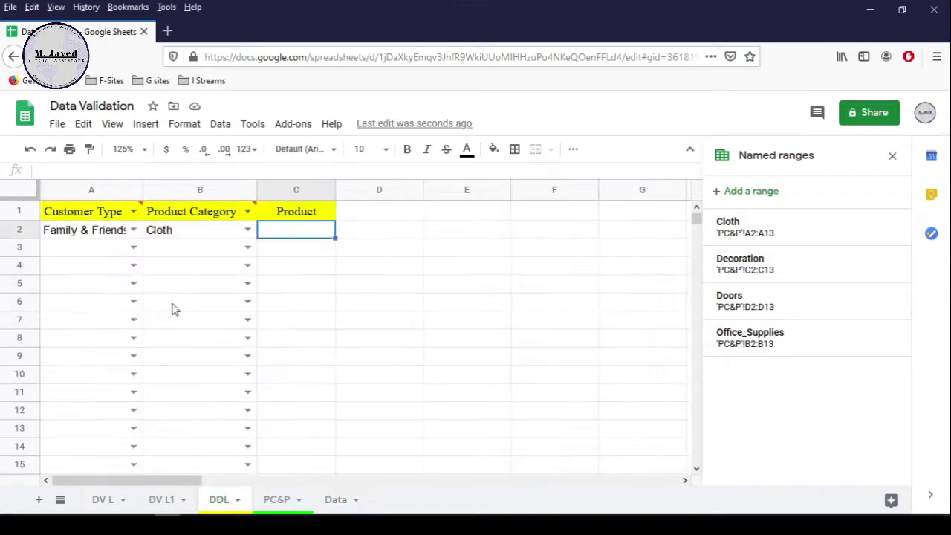
Compare DDL cells B2 and C2 with the Data sheet, examining row 2 as the place for a horizontal product list.
click(198, 233)
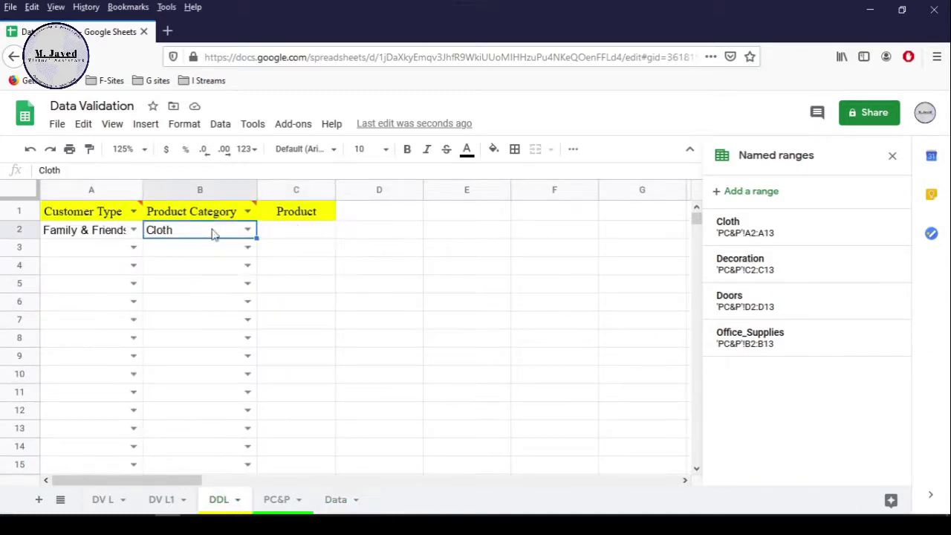
click(295, 238)
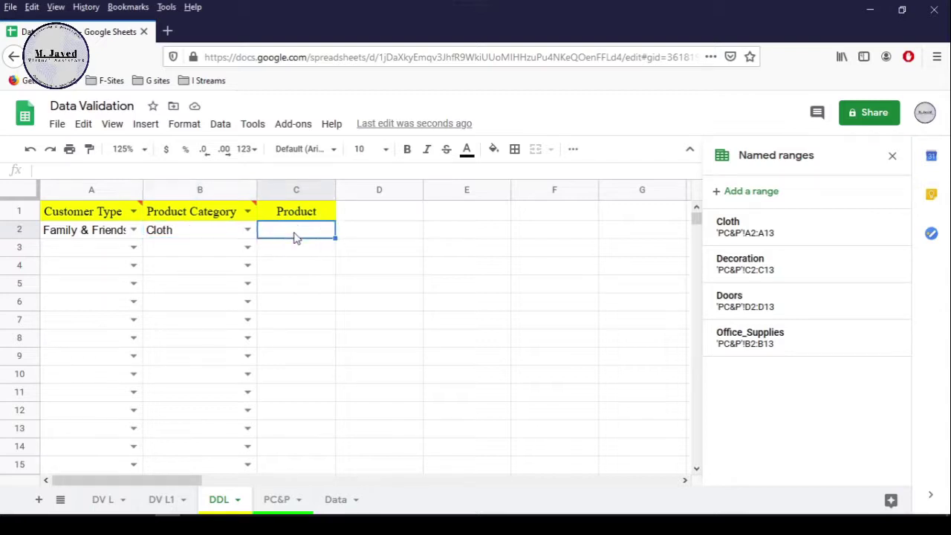
click(335, 500)
drag(108, 230, 410, 234)
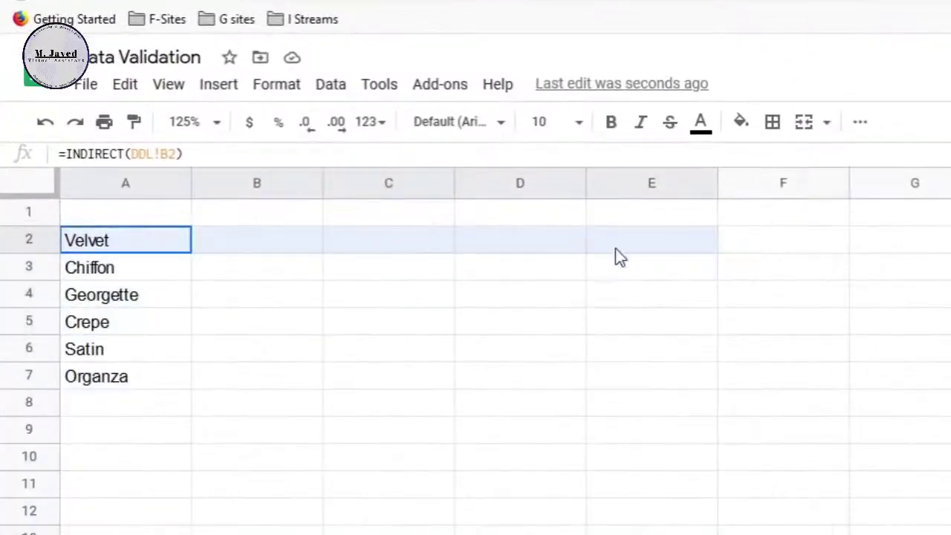
drag(615, 248, 112, 240)
click(163, 381)
click(163, 218)
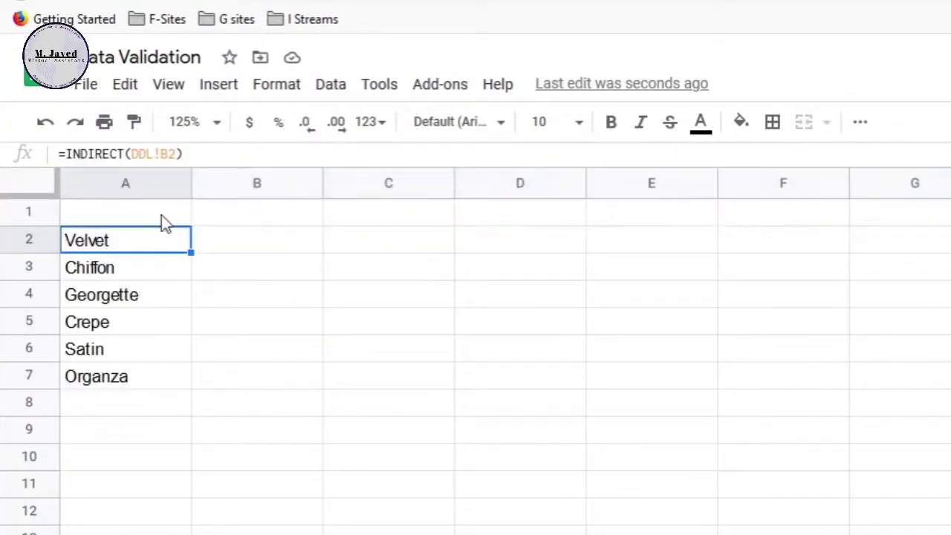
Change the A2 formula on the Data sheet to =transpose(INDIRECT(DDL!B2)) and check the products laid out across row 2.
click(206, 157)
text(trans)
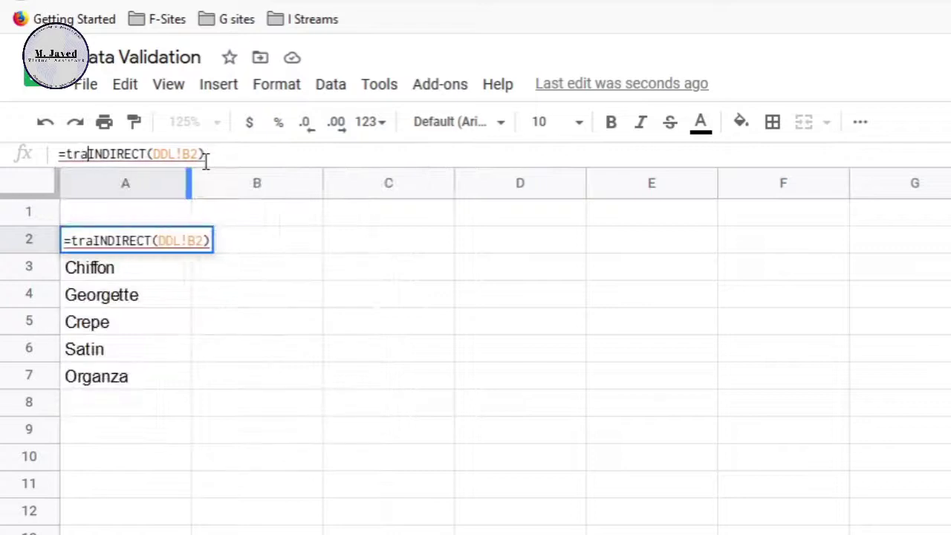
text(pose()
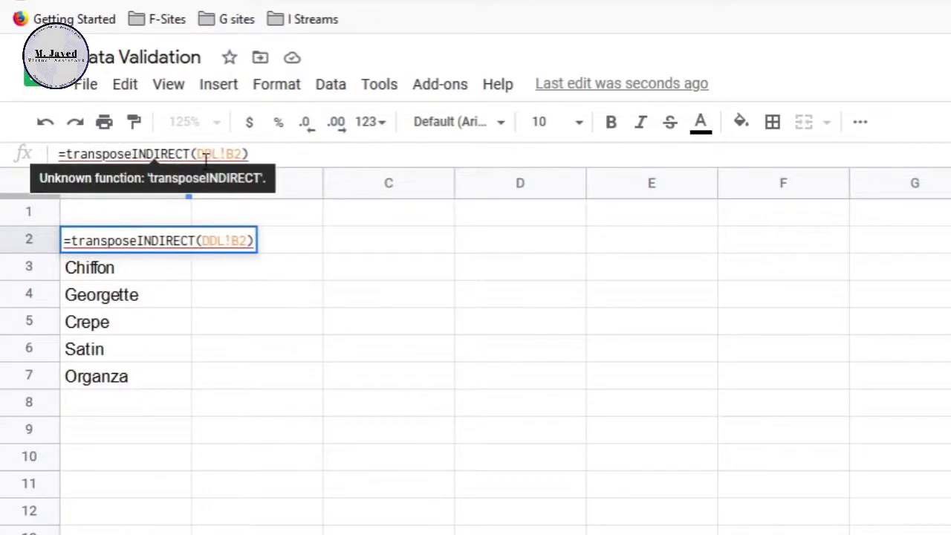
click(280, 154)
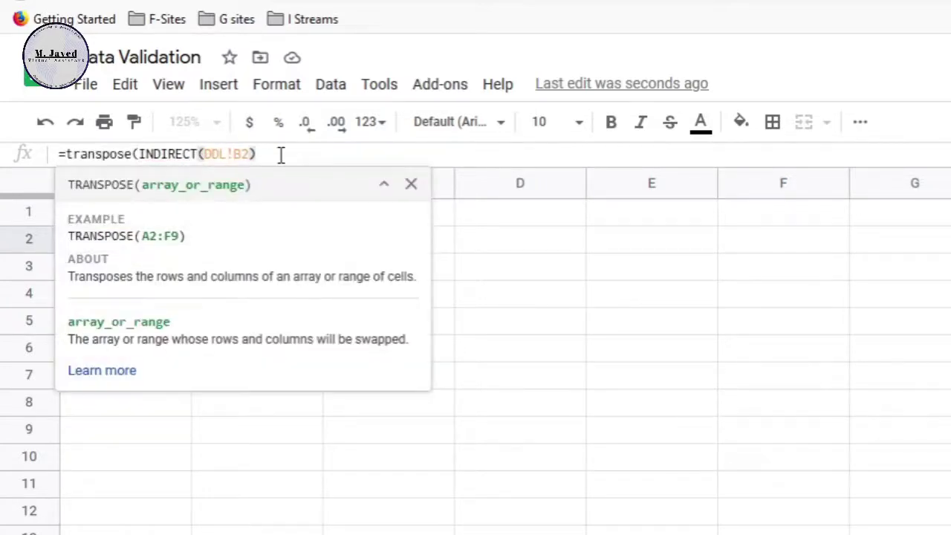
text())
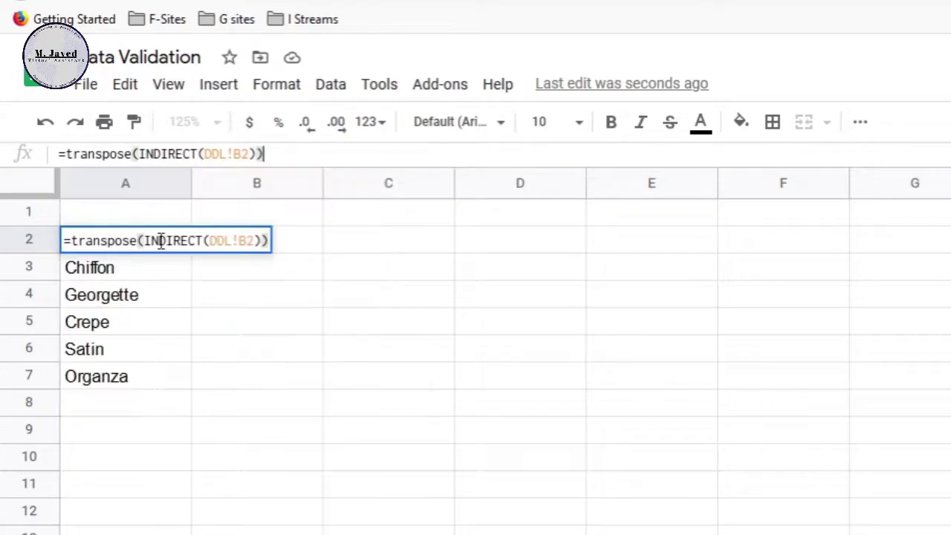
key(Return)
drag(122, 240, 404, 267)
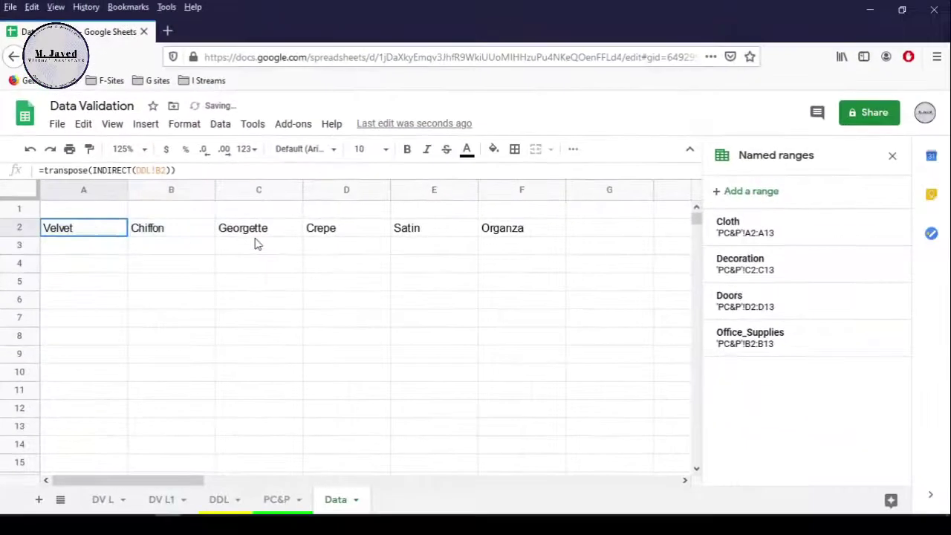
drag(269, 245, 601, 232)
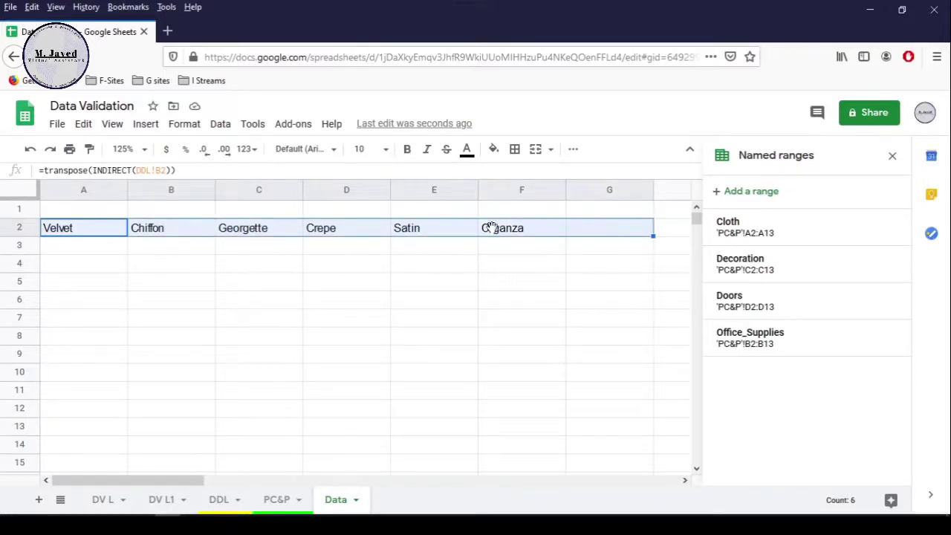
click(266, 299)
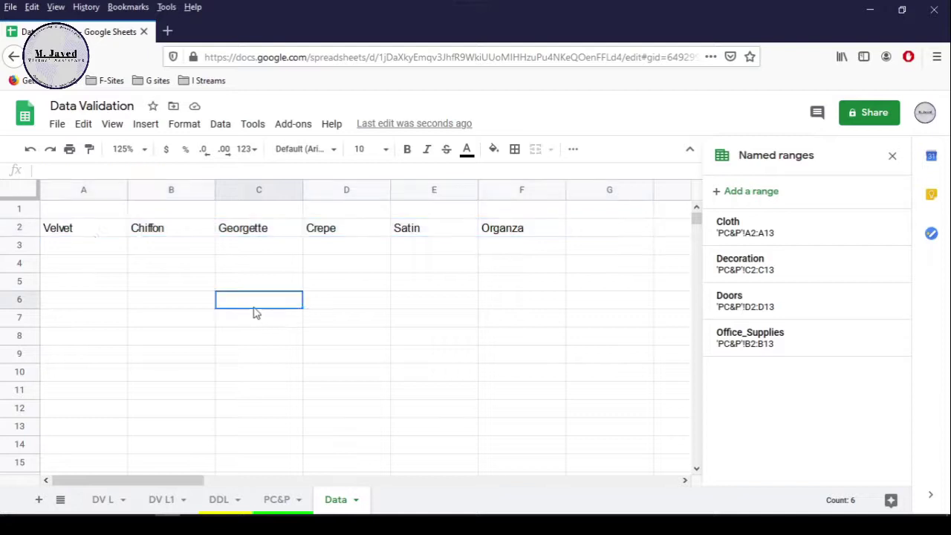
click(58, 232)
click(211, 359)
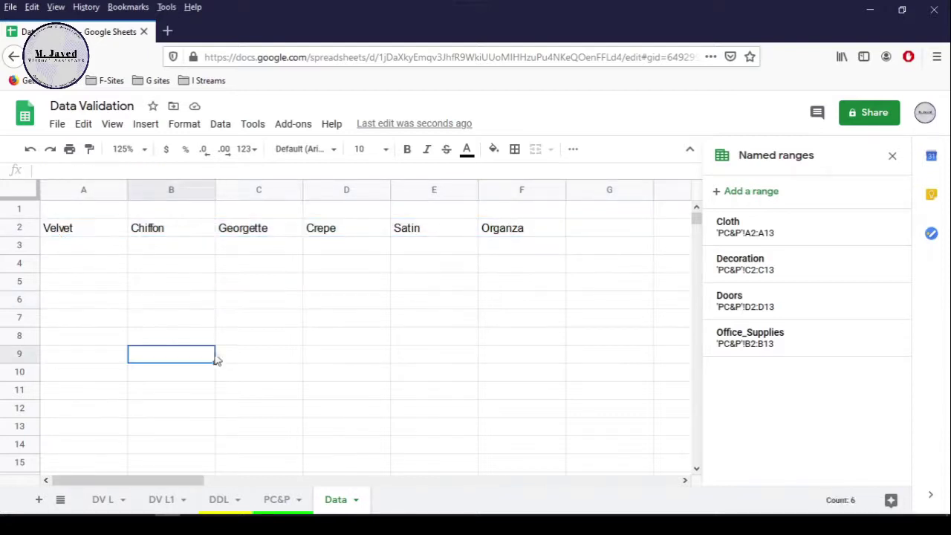
Create a list-from-a-range data validation on cell C2 of the DDL sheet, sourced from Data!2:2.
click(226, 504)
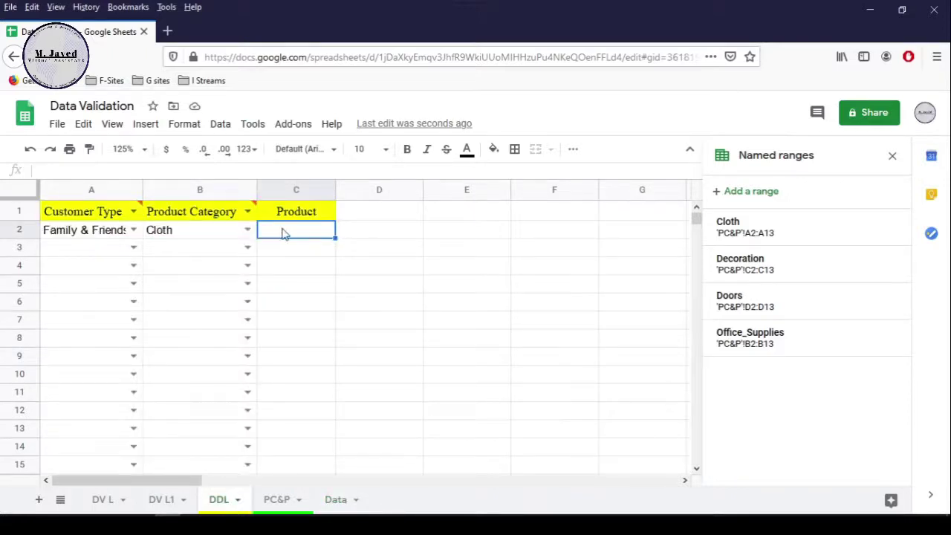
click(219, 128)
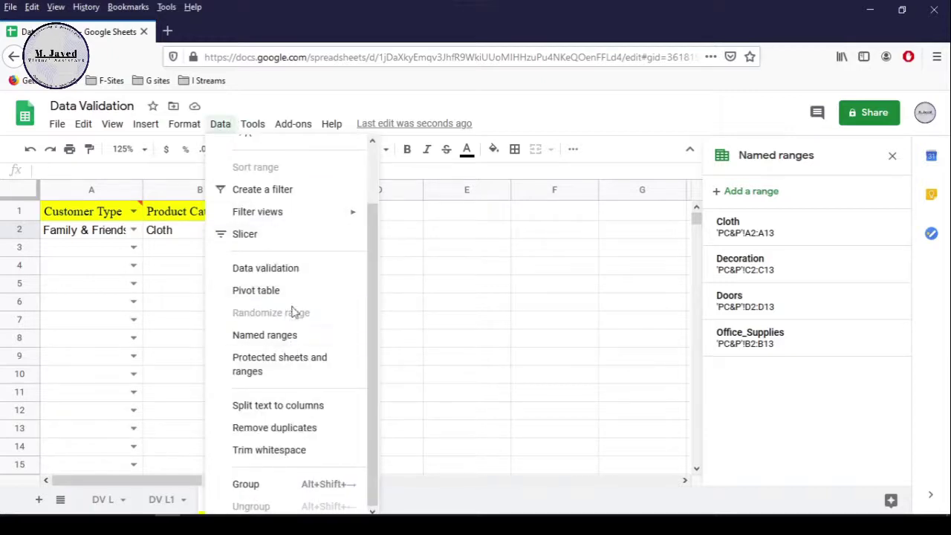
click(297, 272)
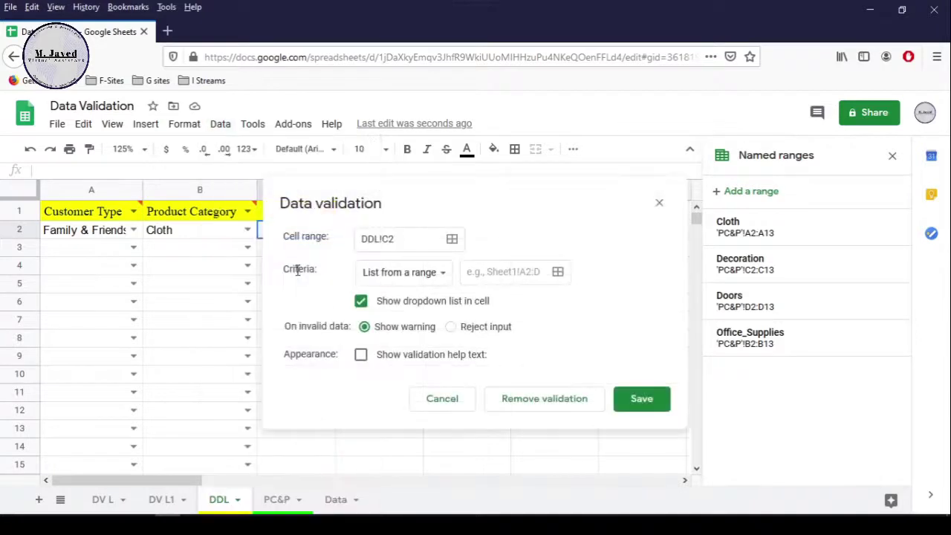
click(388, 273)
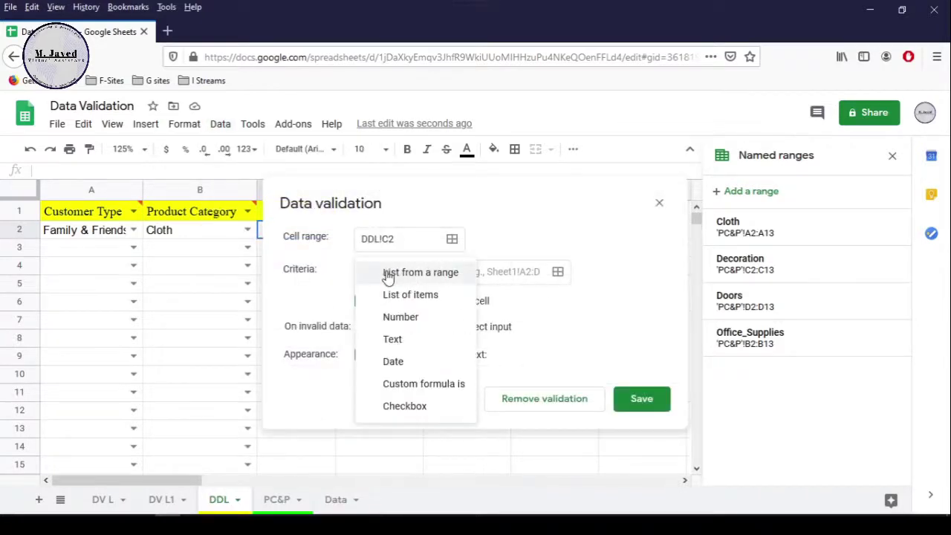
click(505, 272)
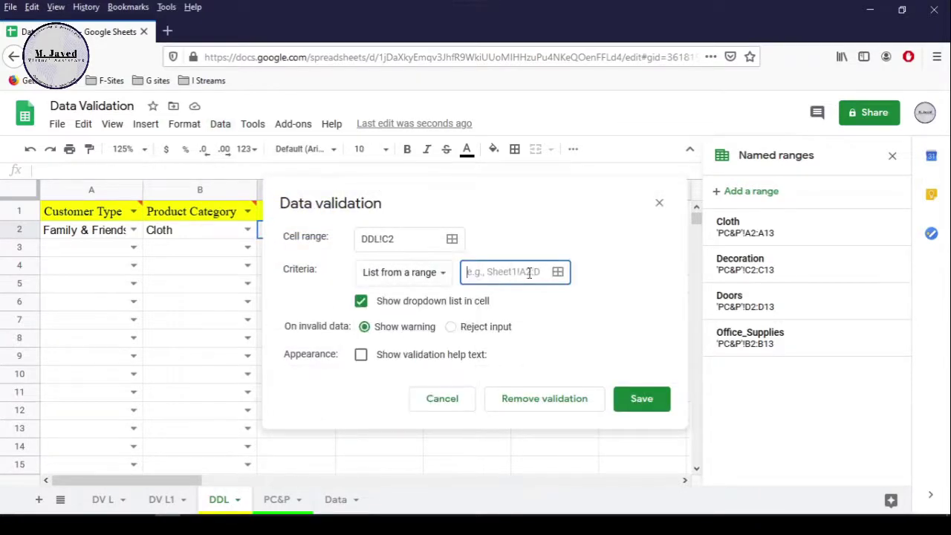
click(558, 272)
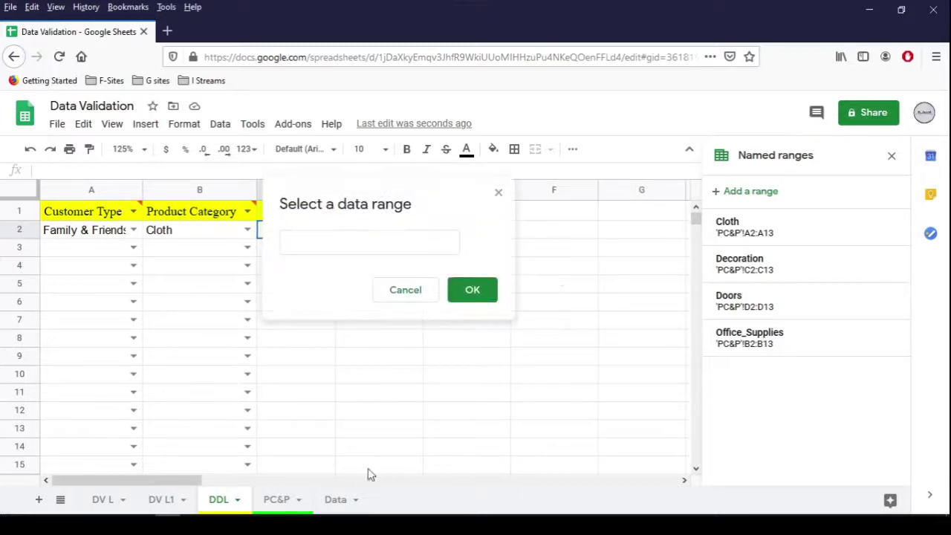
click(335, 500)
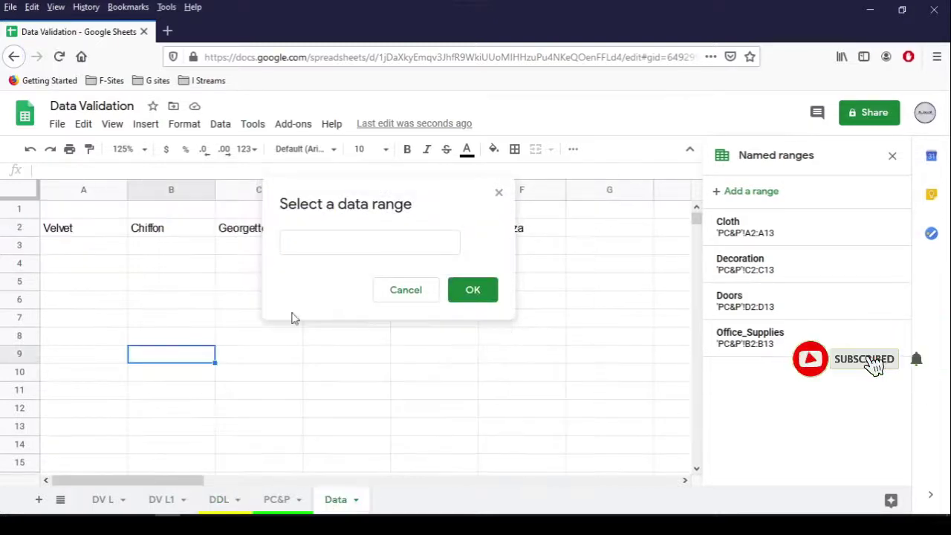
click(17, 227)
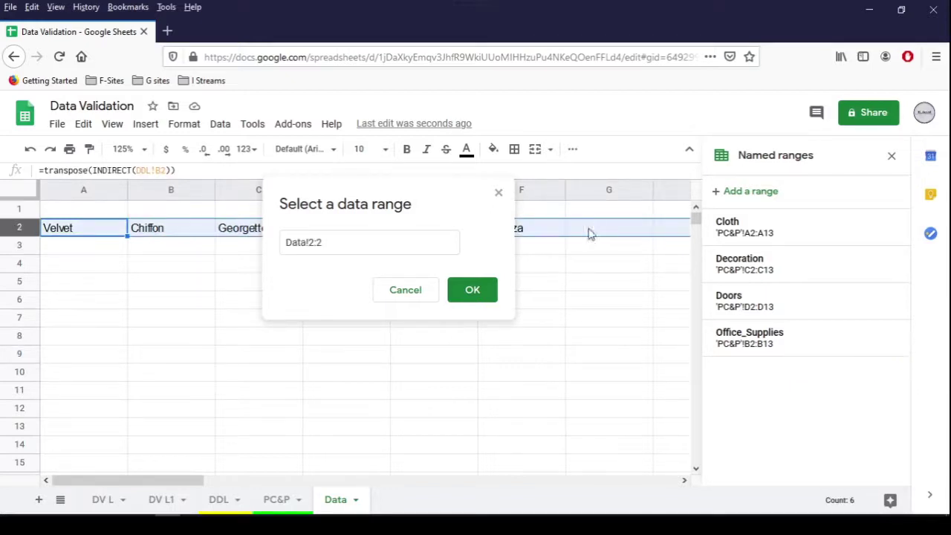
click(472, 291)
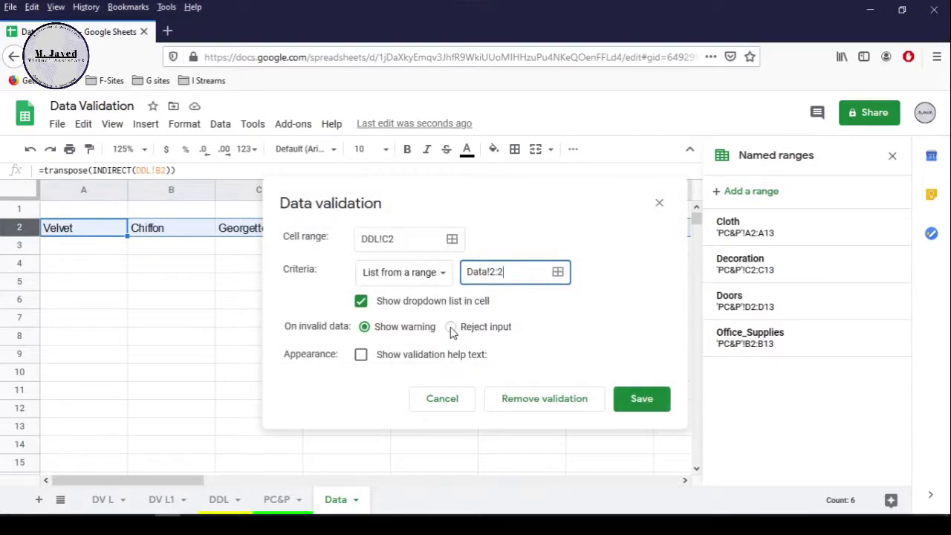
Keep the C2 validation on Show warning without help text, save the rule, and deselect row 2 of the Data sheet.
click(452, 327)
click(365, 327)
click(361, 355)
click(361, 355)
click(636, 398)
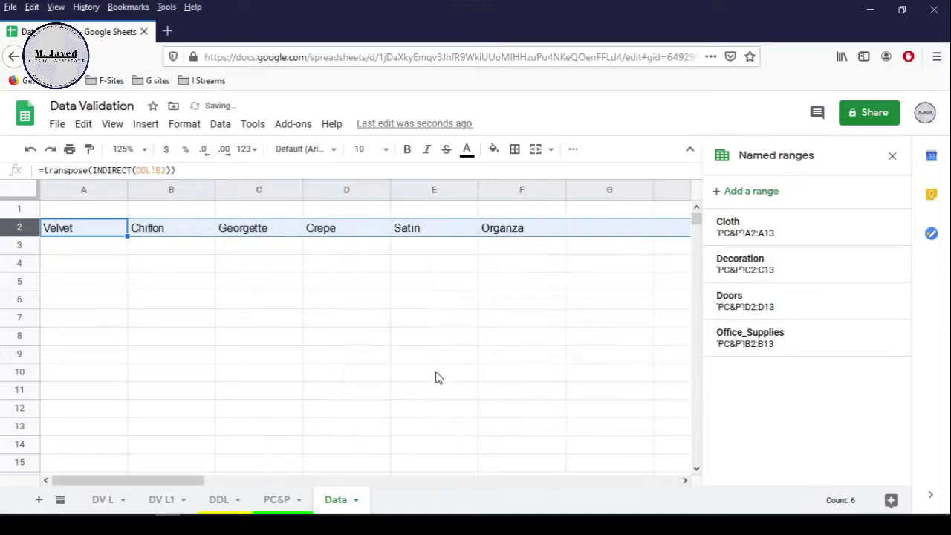
click(208, 282)
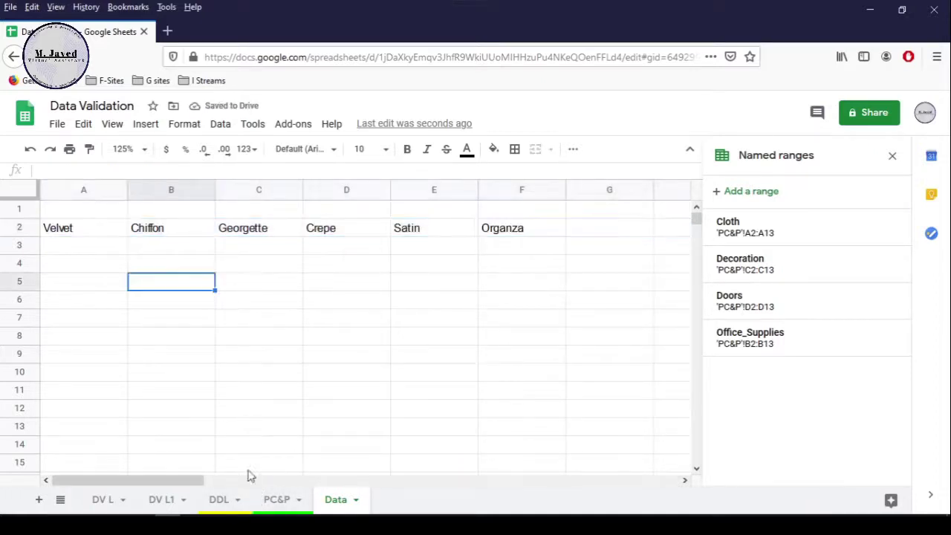
Check the product list offered in C2 of the DDL sheet for the Cloth category in B2.
click(224, 499)
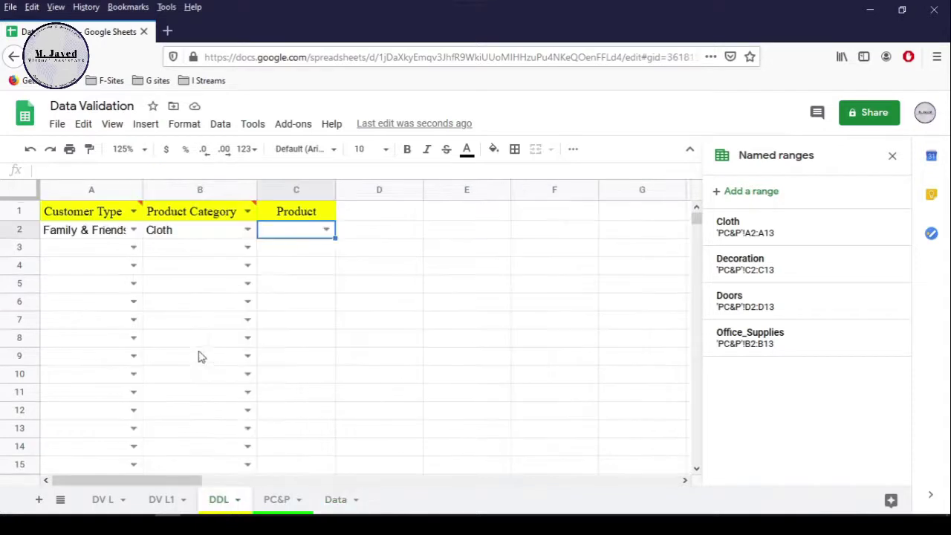
click(232, 233)
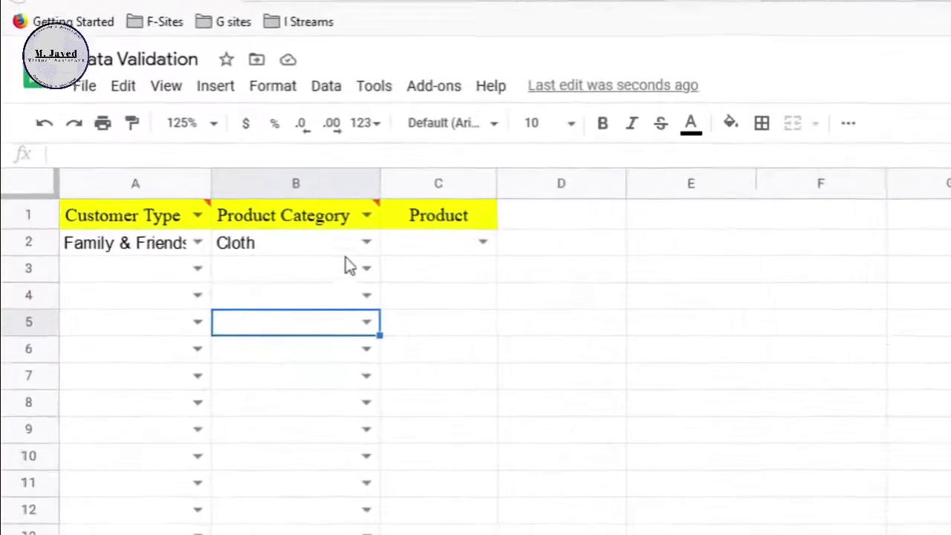
click(232, 232)
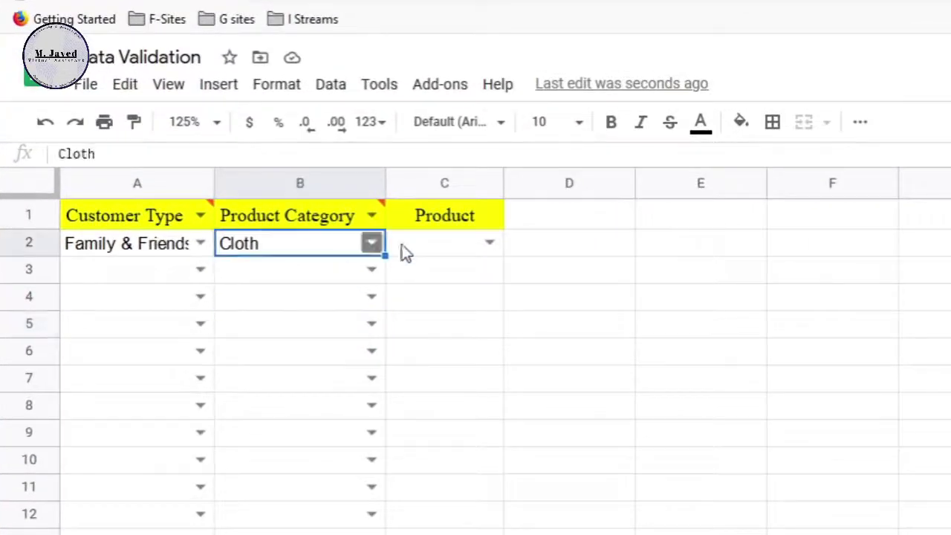
click(297, 230)
click(490, 243)
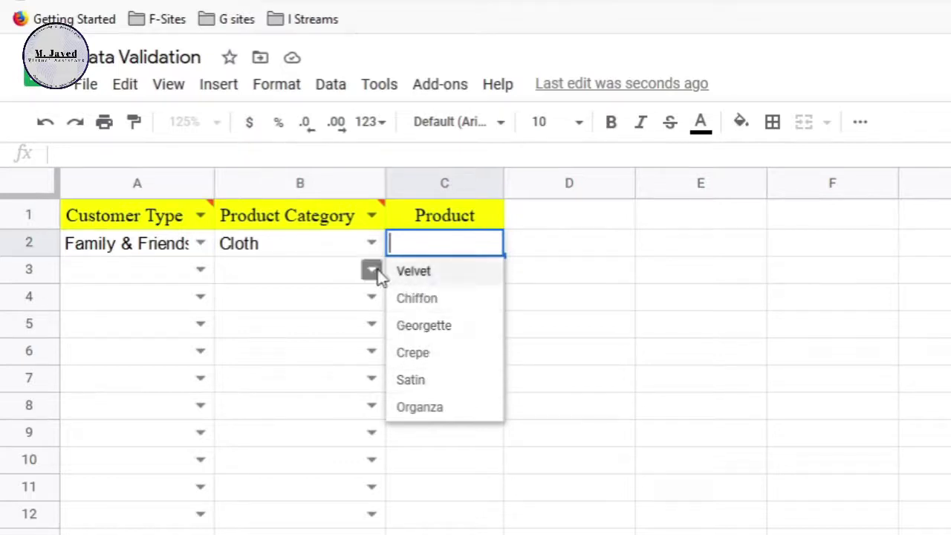
Change the product category in B2 to Office_Supplies and check the products offered in C2.
click(332, 245)
click(370, 242)
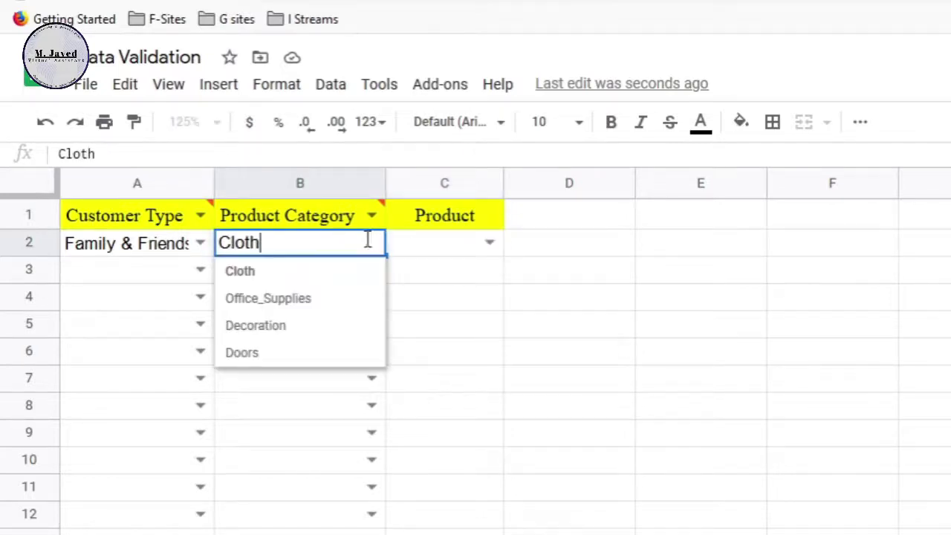
click(346, 300)
click(463, 251)
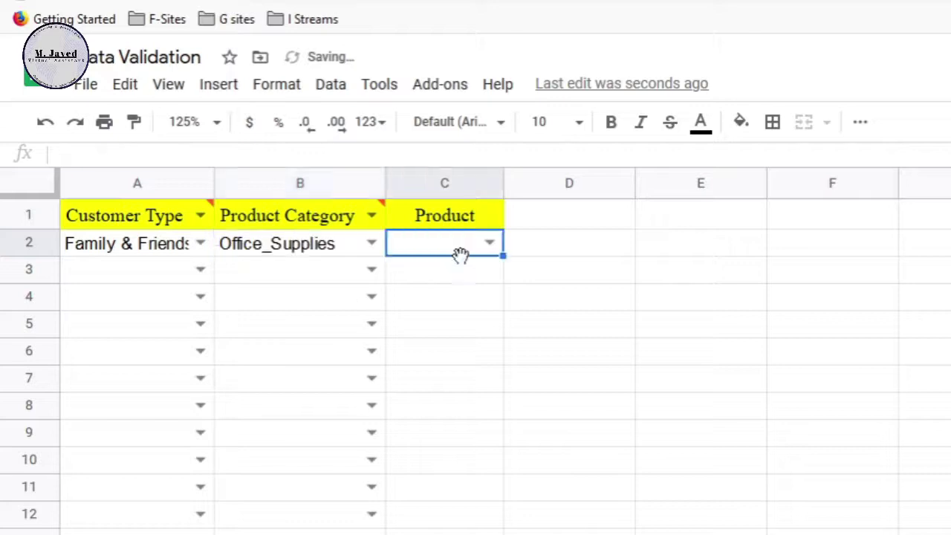
click(490, 243)
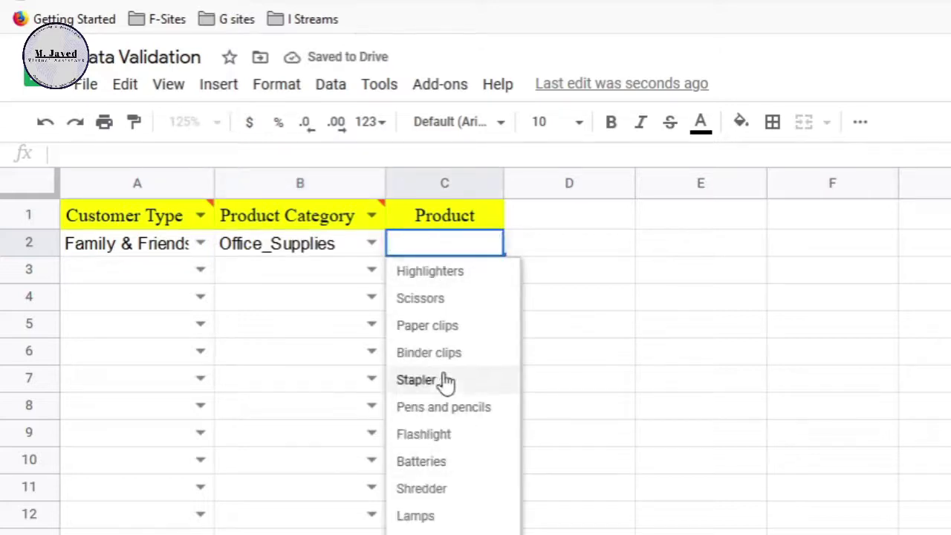
click(354, 267)
Change the product category in B2 to Decoration and check the products offered in C2.
click(371, 243)
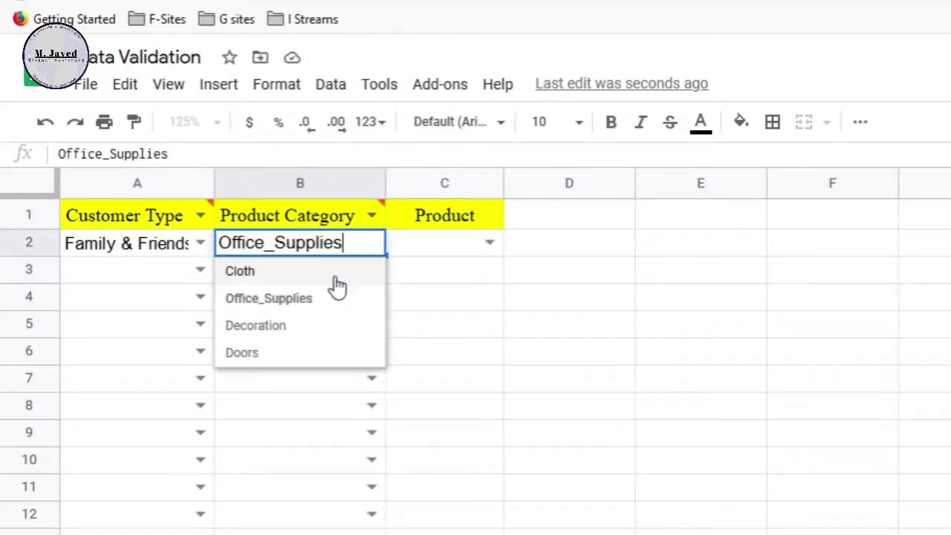
click(334, 327)
click(438, 306)
click(488, 243)
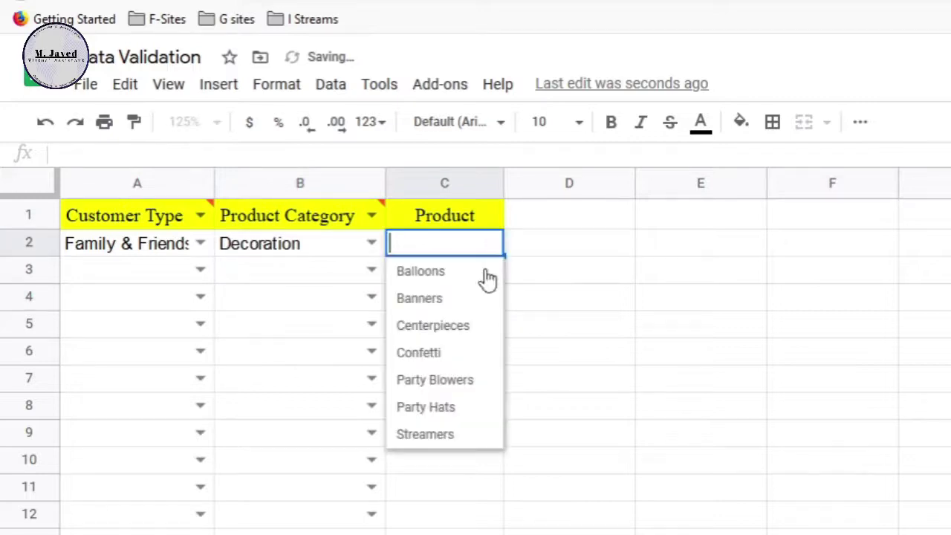
click(269, 277)
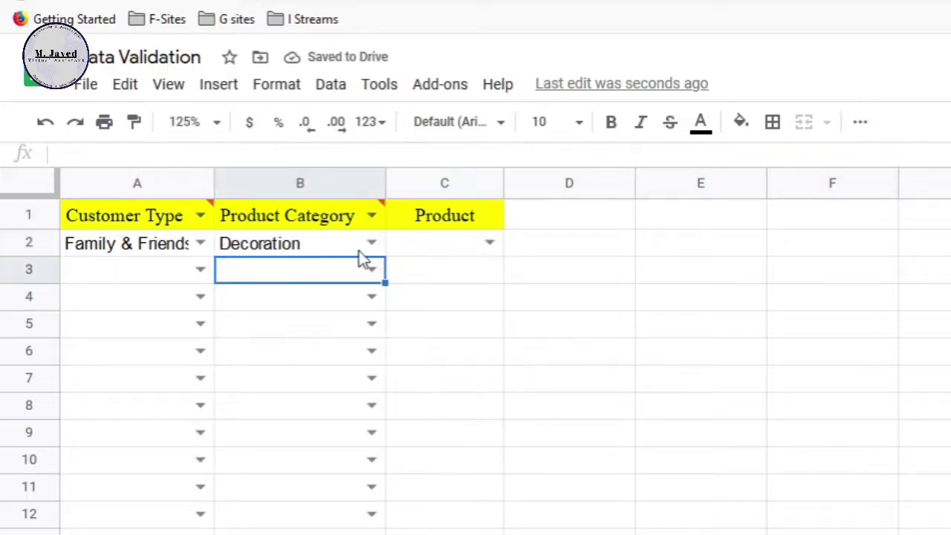
Set the product category in B2 back to Cloth.
click(370, 243)
click(312, 272)
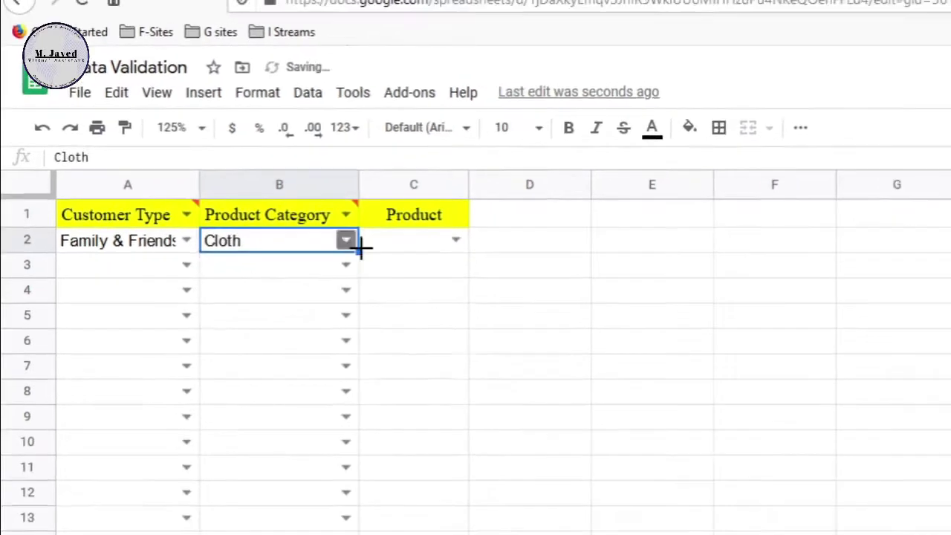
Copy the C2 product dropdown down to C9 and check the product list offered in C3.
click(372, 245)
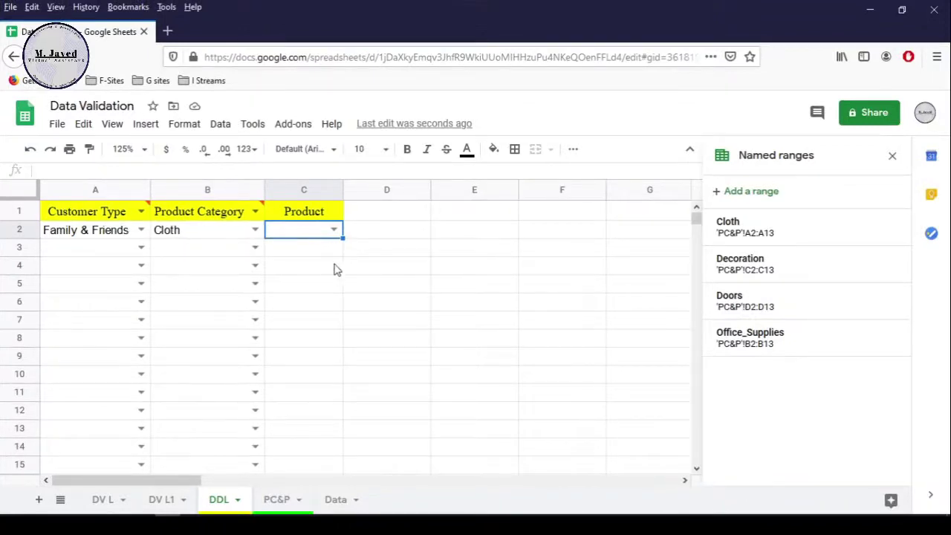
drag(343, 237, 346, 366)
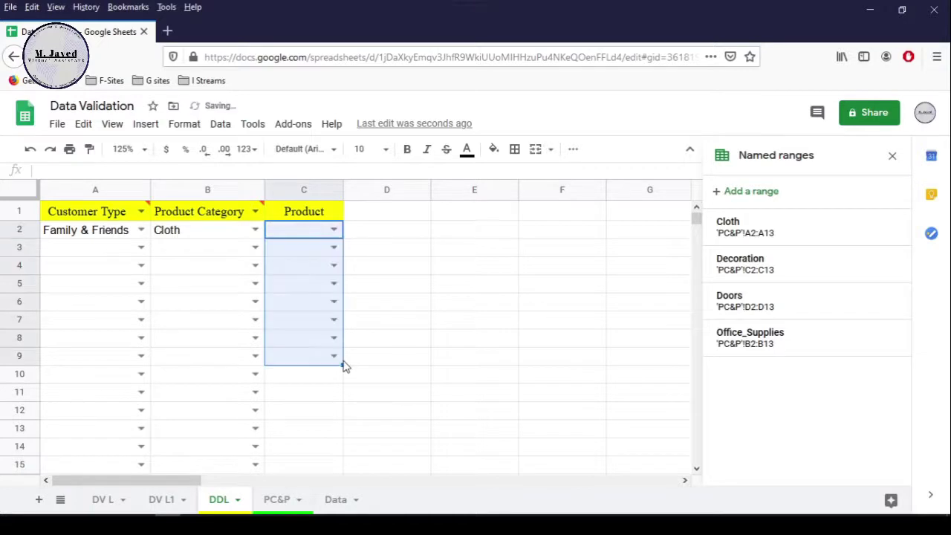
click(314, 260)
click(323, 250)
click(333, 246)
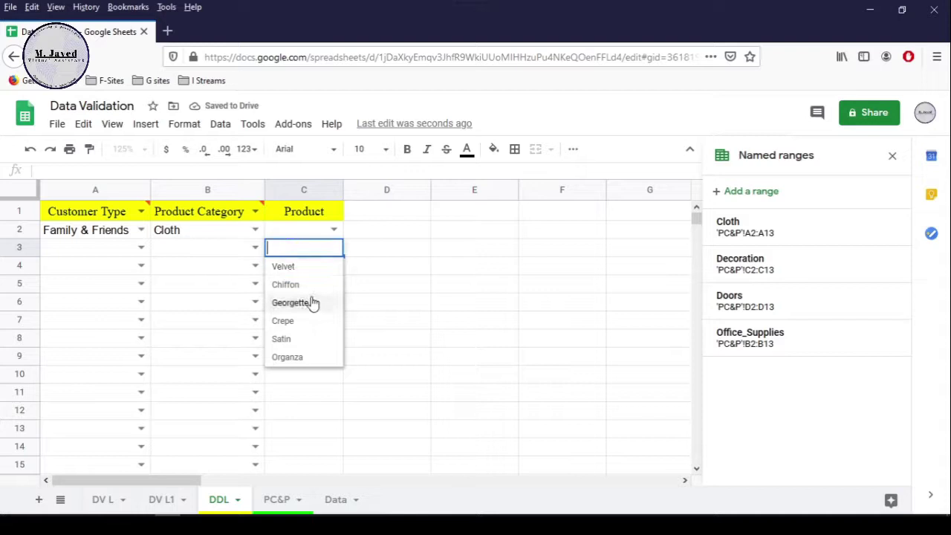
click(310, 233)
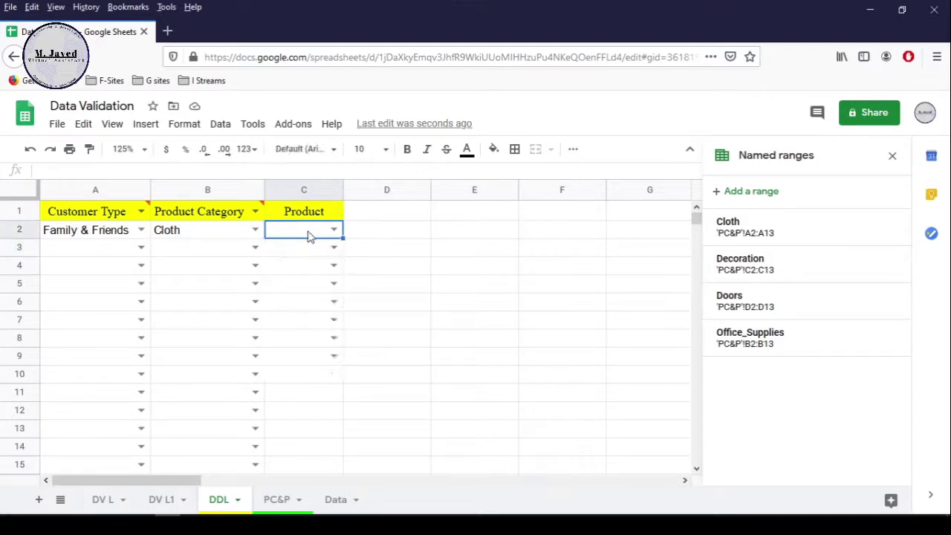
Examine C3's data validation rule, try a $ sign in its Data!2:2 source range, and close the rule without saving.
click(320, 254)
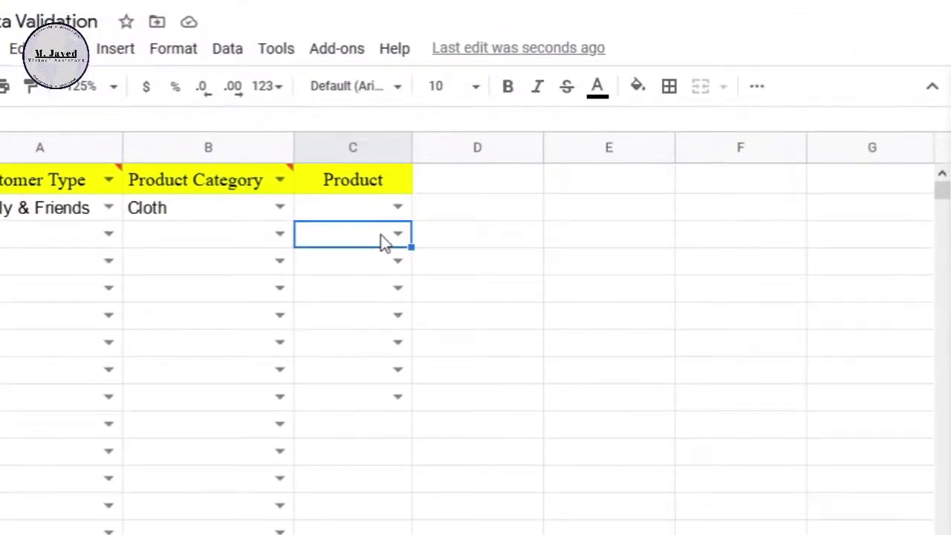
click(232, 50)
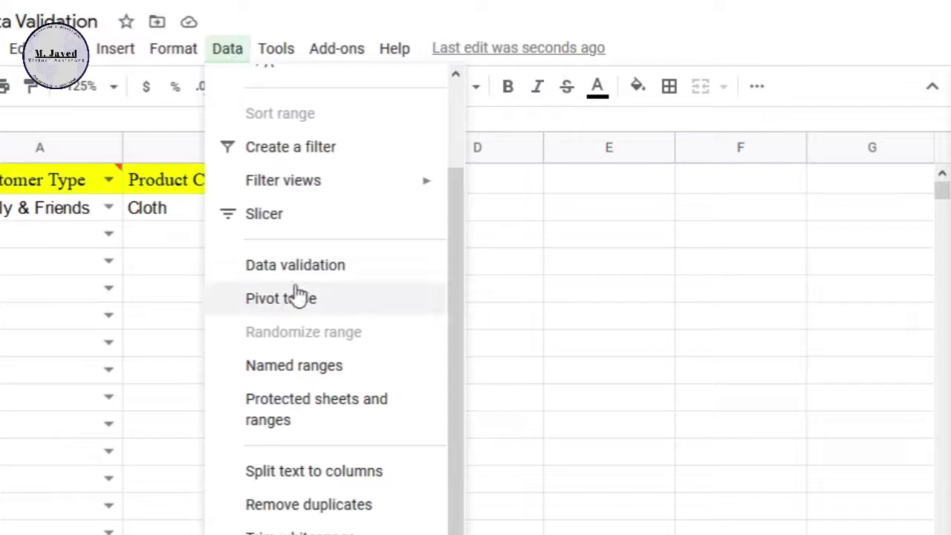
click(350, 275)
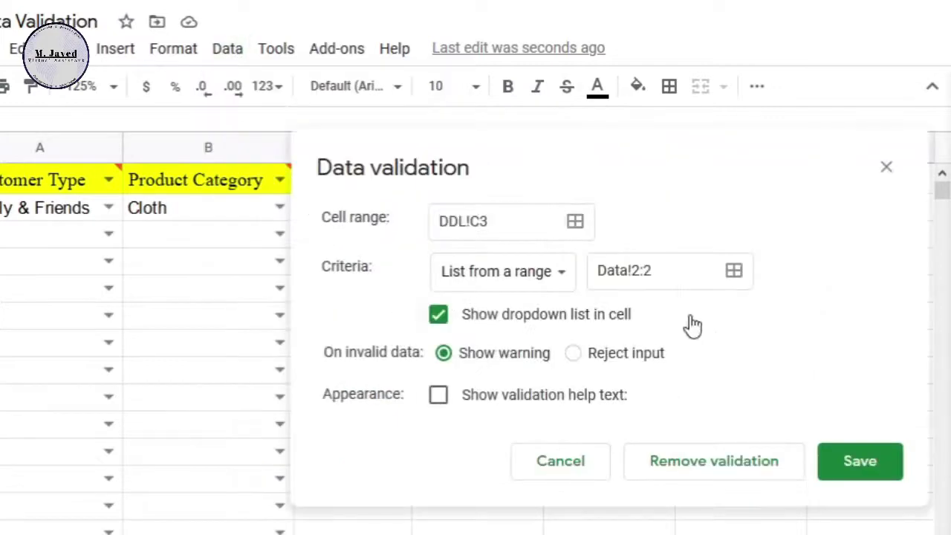
click(667, 271)
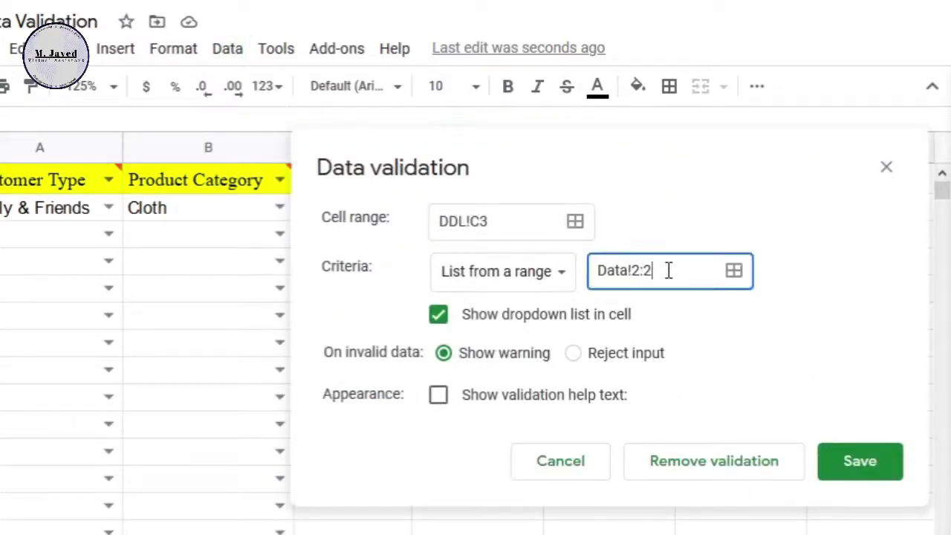
text($)
key(BackSpace)
click(887, 168)
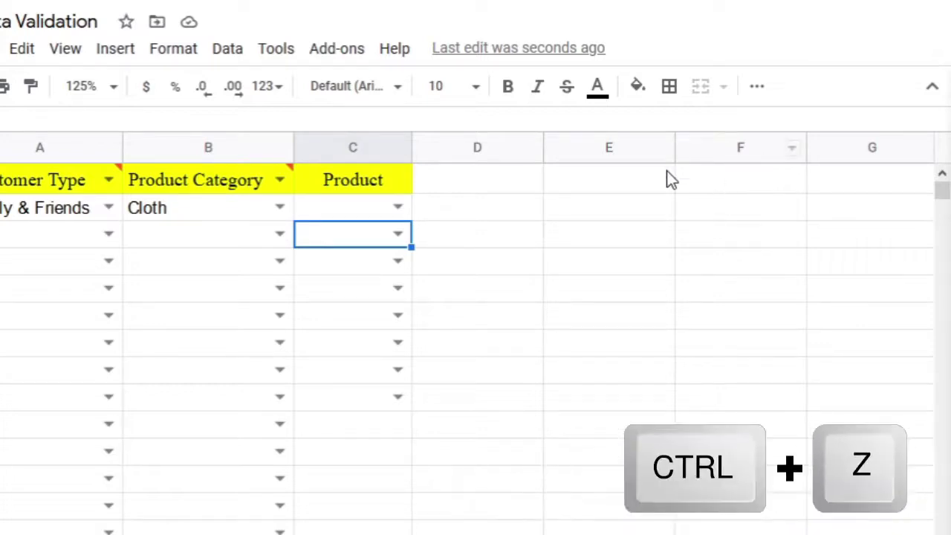
Undo the copy of the product dropdown into C3:C9 and select C3.
key(ctrl+z)
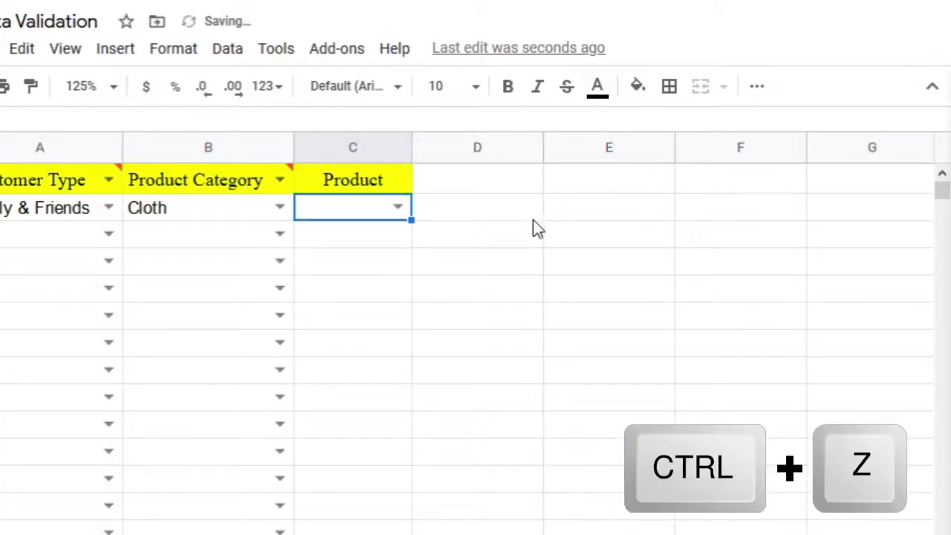
click(366, 244)
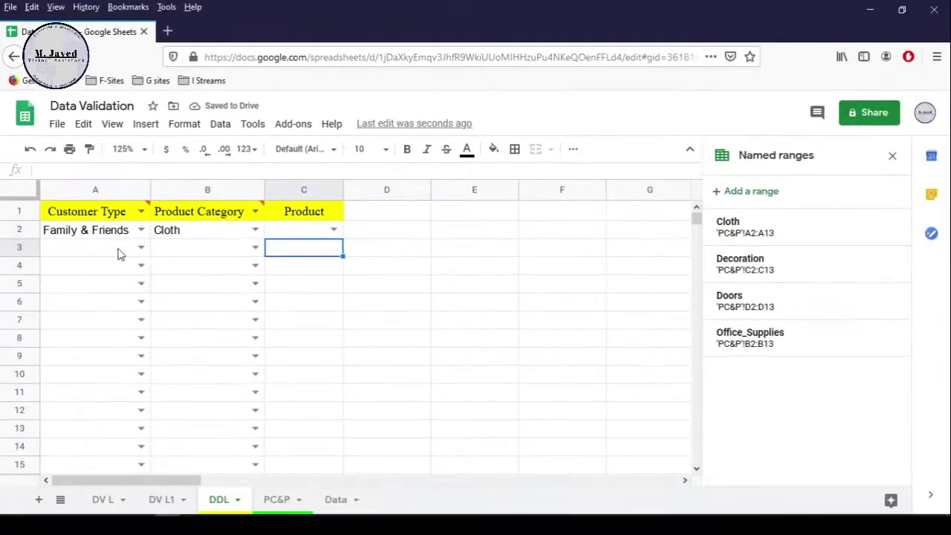
Choose Corporate as the customer type in A3.
click(115, 248)
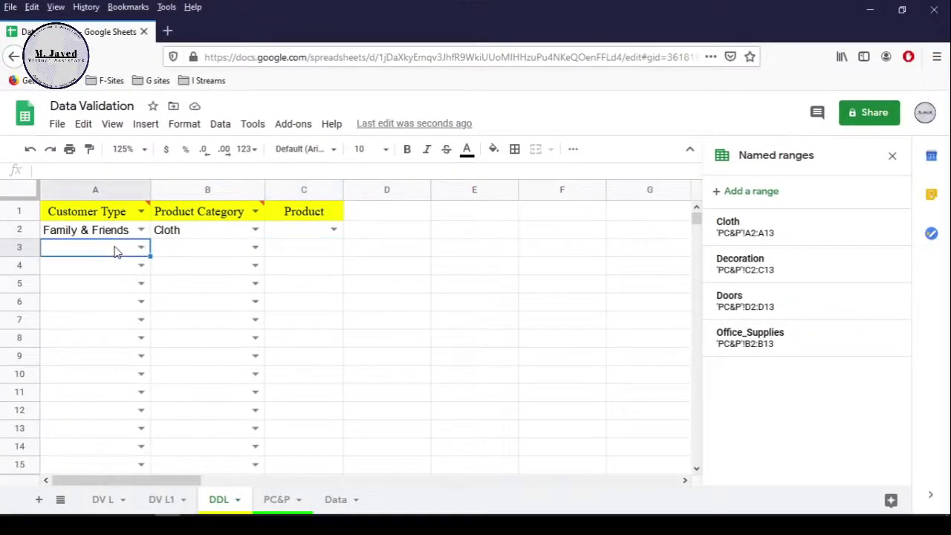
click(140, 247)
click(123, 267)
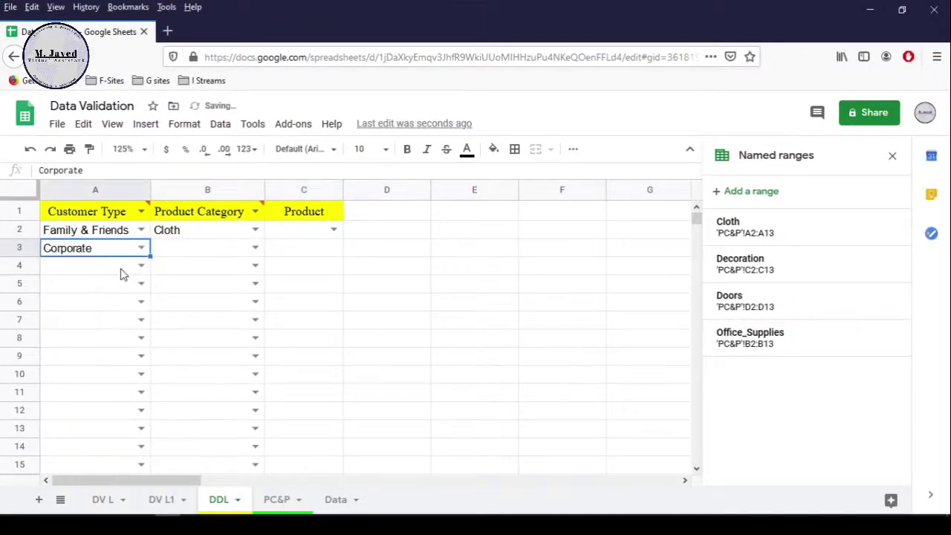
Choose Small Business as the customer type in A3 and Office_Supplies as the product category in B3.
click(141, 249)
click(125, 339)
click(212, 250)
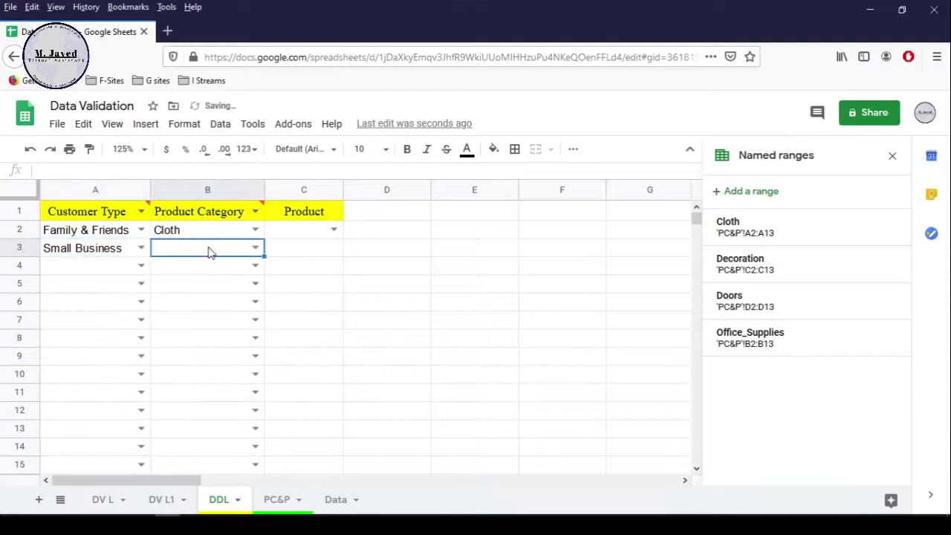
click(252, 250)
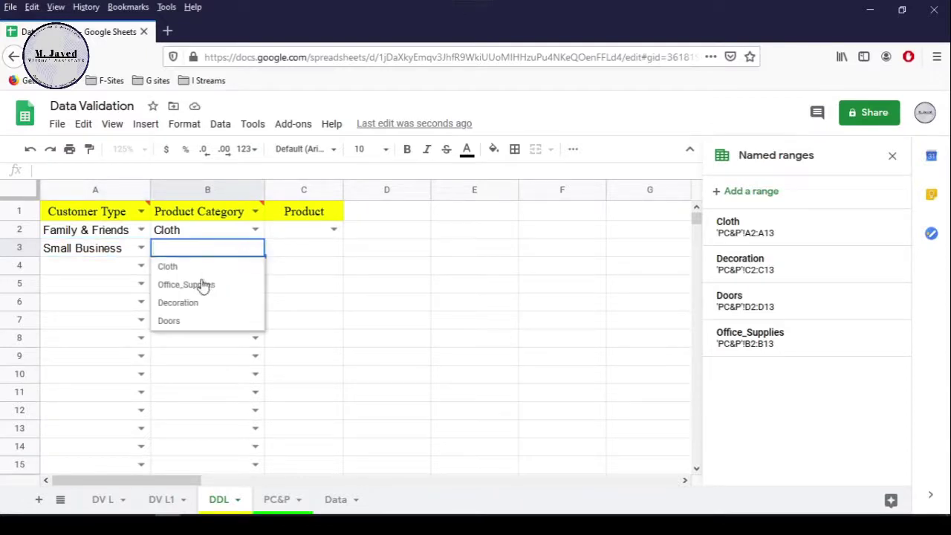
click(204, 284)
click(273, 253)
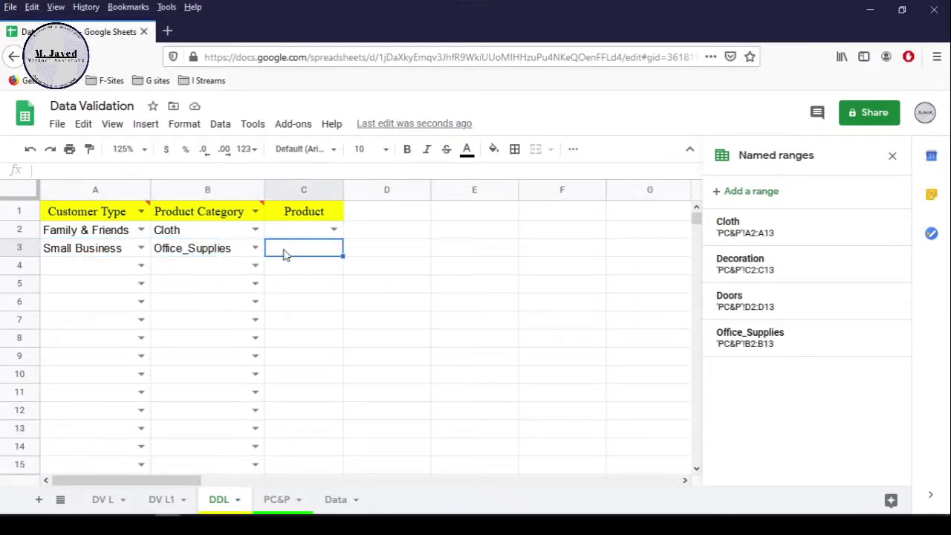
Copy the TRANSPOSE-INDIRECT formula from A2 down to A8 on the Data sheet and inspect the copied rows.
click(332, 502)
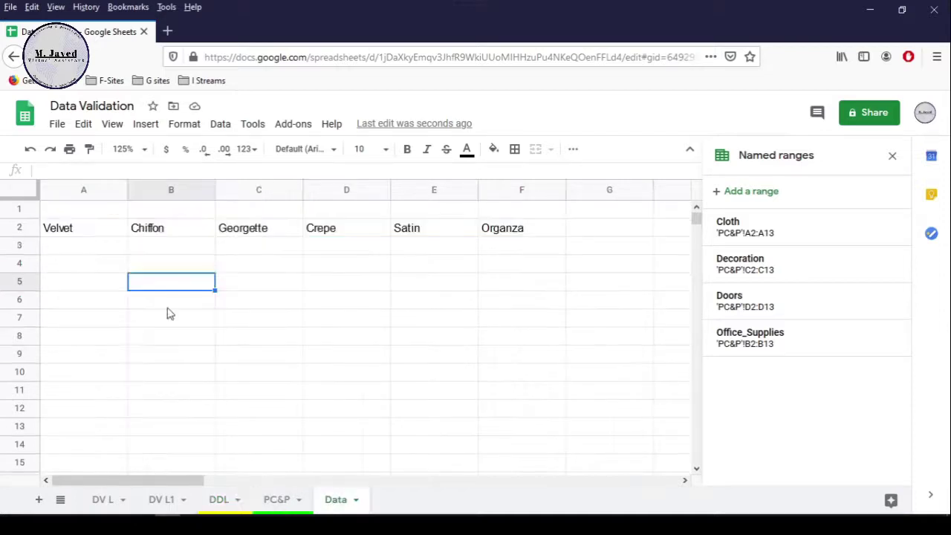
click(104, 230)
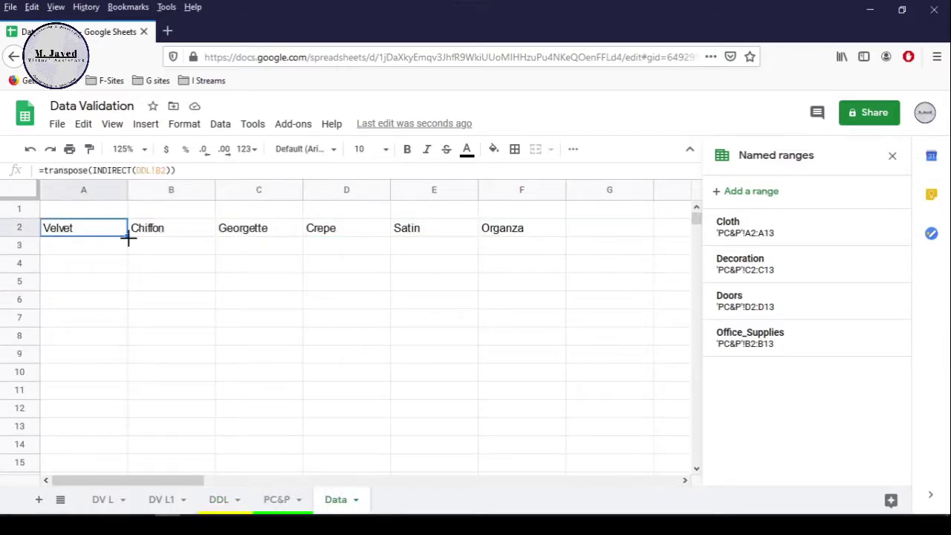
drag(128, 237, 120, 341)
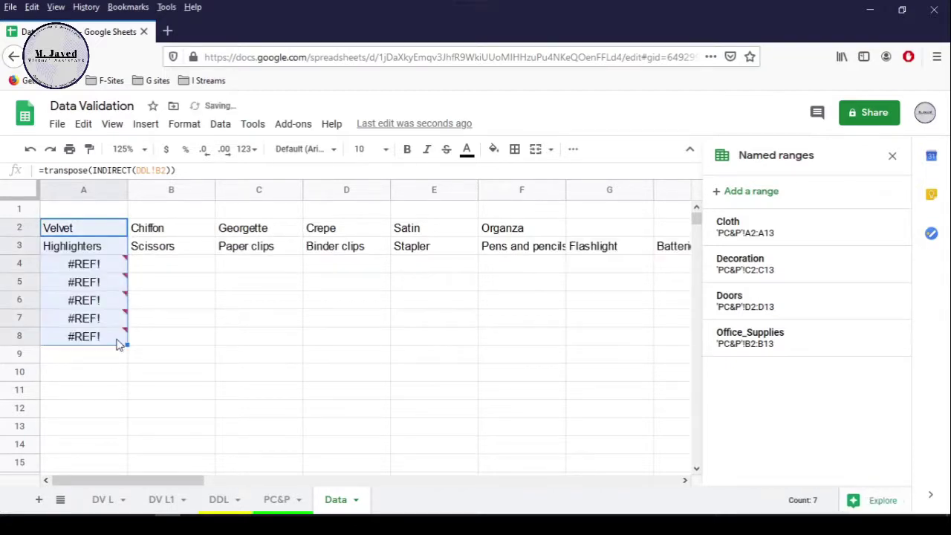
click(102, 270)
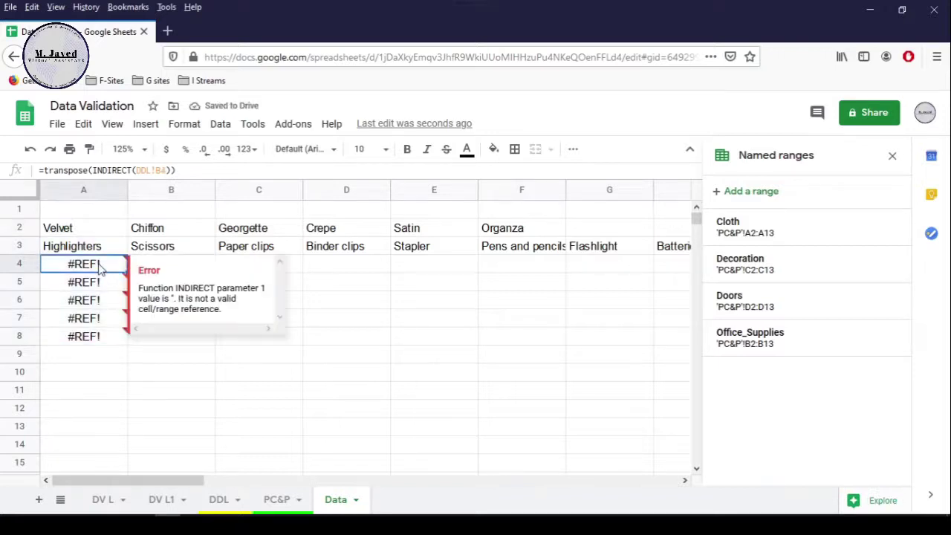
click(93, 359)
click(110, 252)
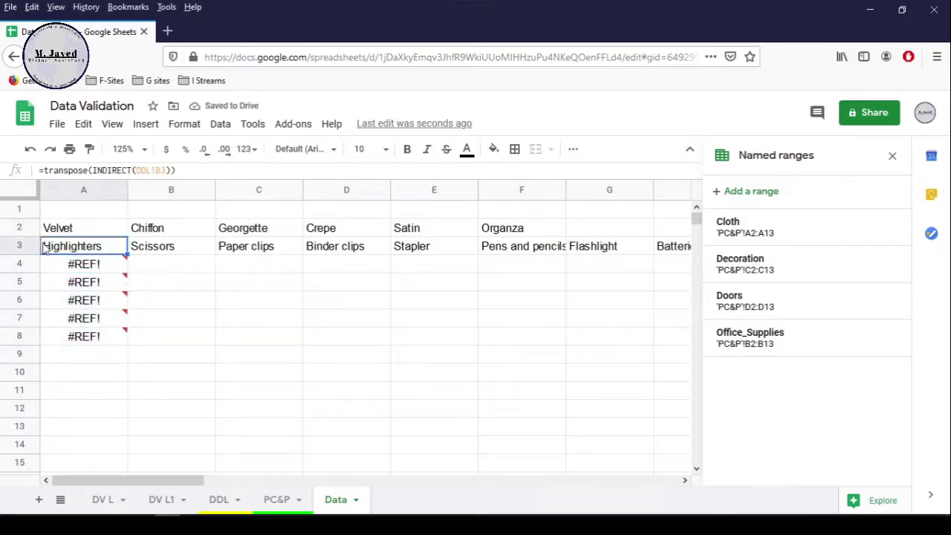
click(22, 246)
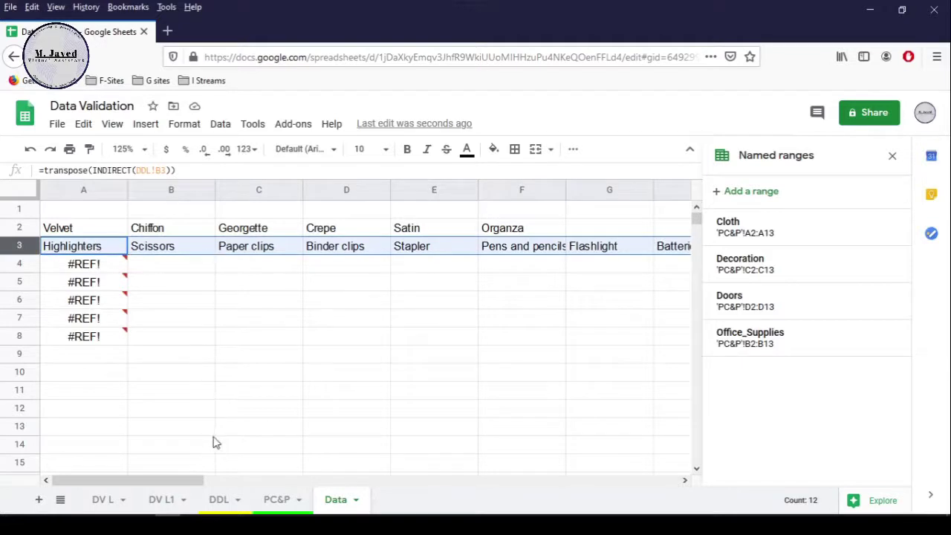
click(240, 334)
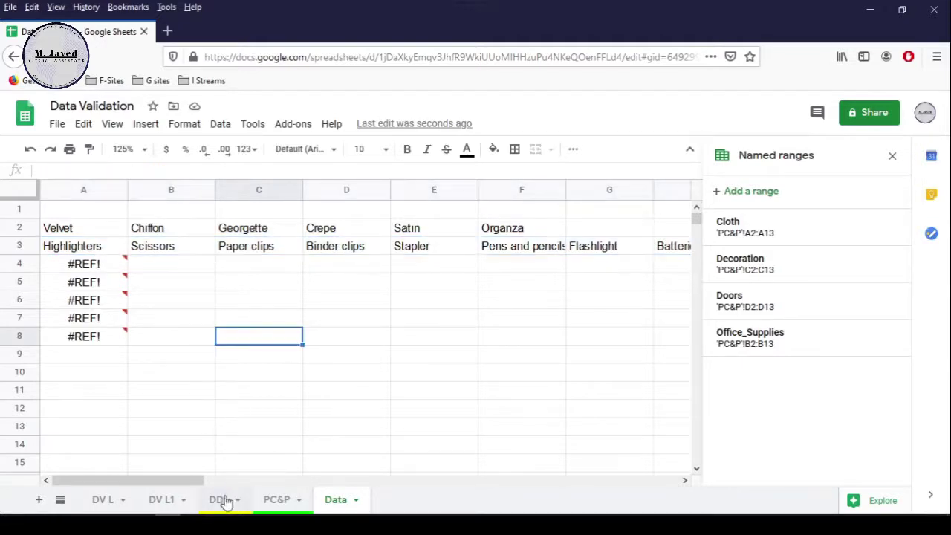
Add a data validation rule to C3 on the DDL sheet with a list from the range Data!3:3.
click(222, 500)
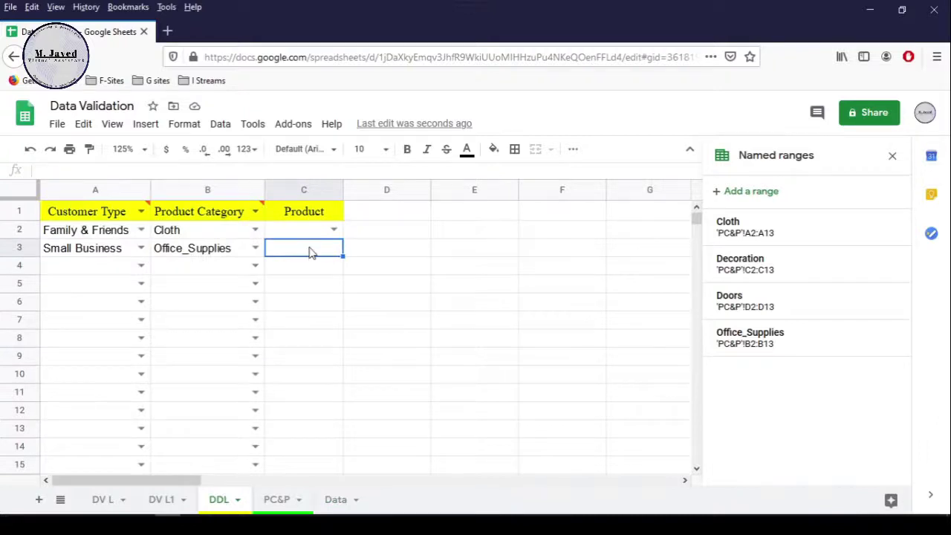
click(220, 124)
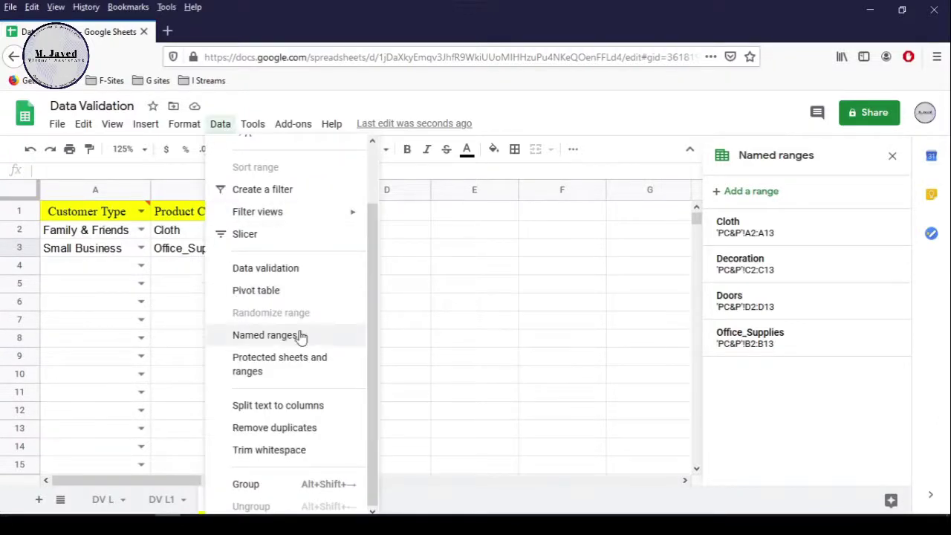
click(310, 269)
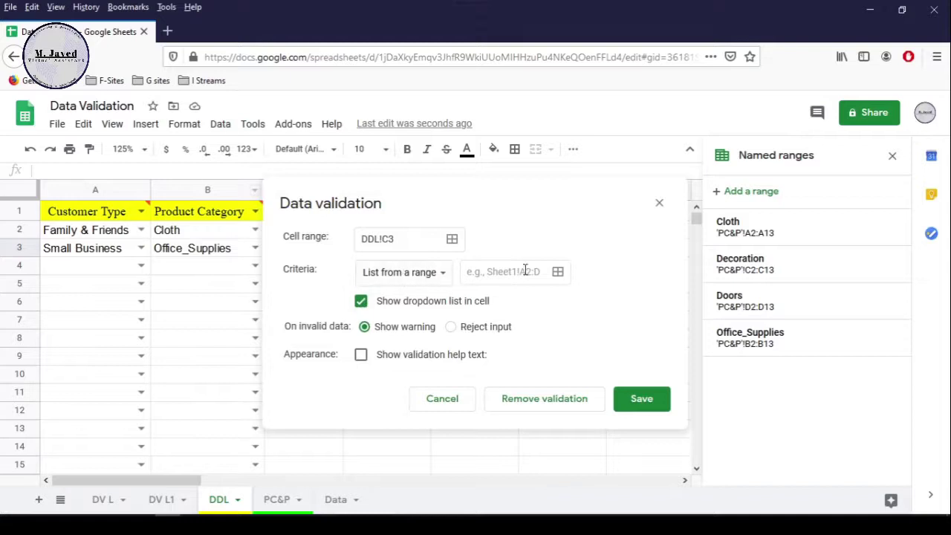
click(558, 272)
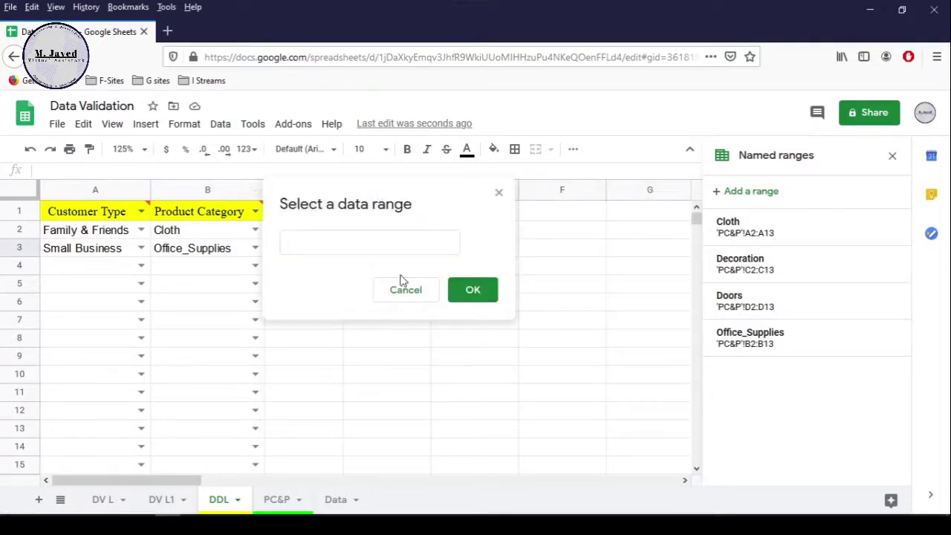
click(330, 505)
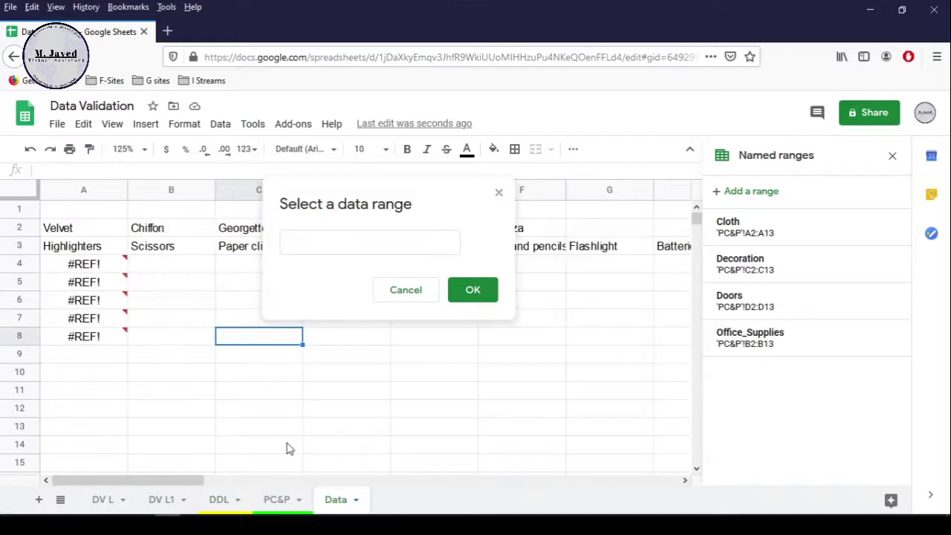
click(21, 246)
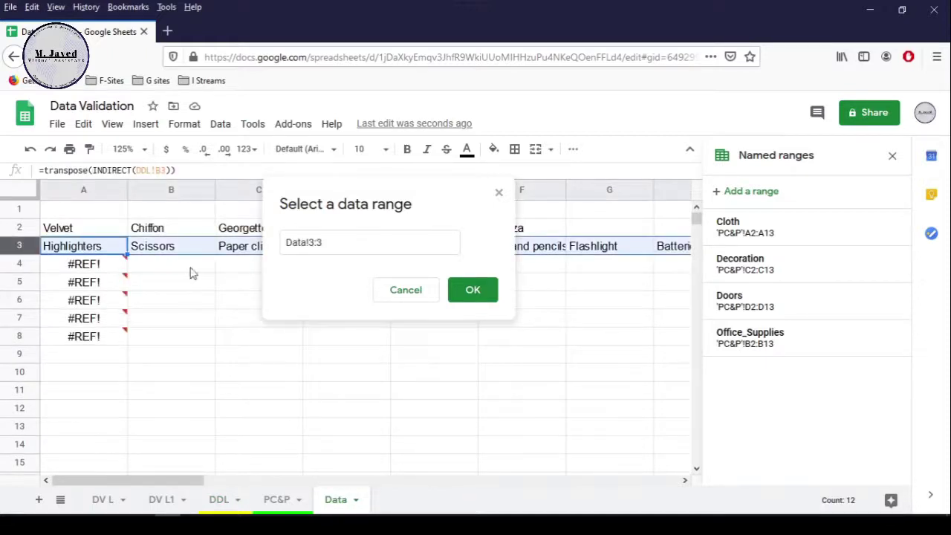
click(484, 290)
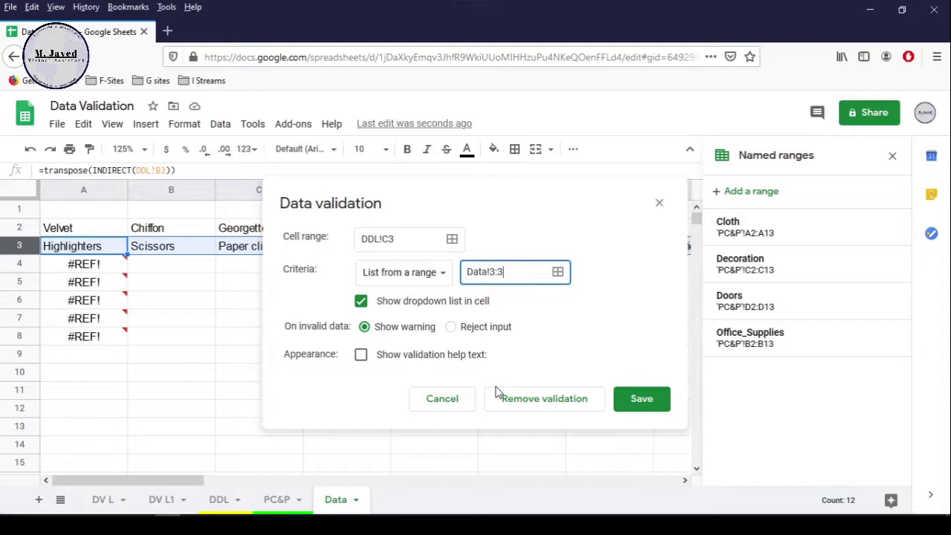
click(642, 398)
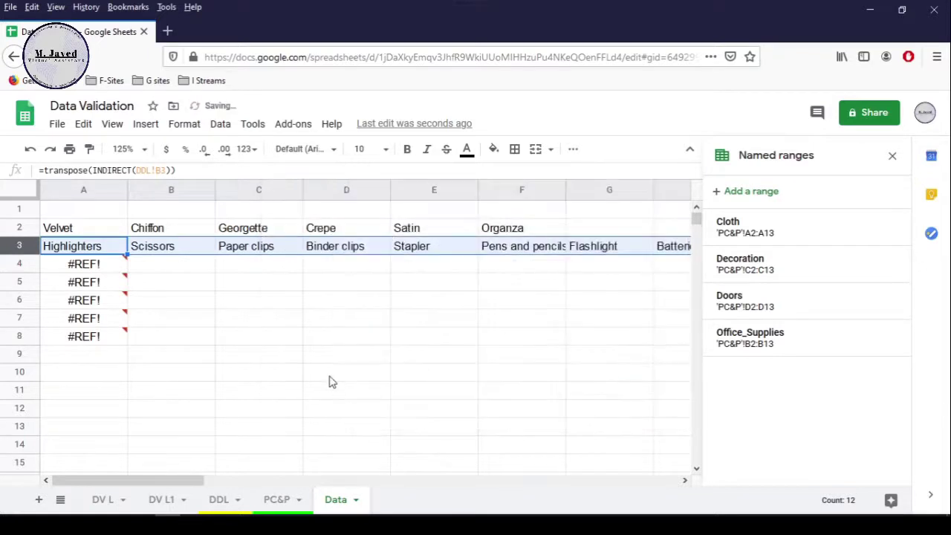
Check the product list offered in C3 on the DDL sheet for the Office_Supplies category.
click(230, 502)
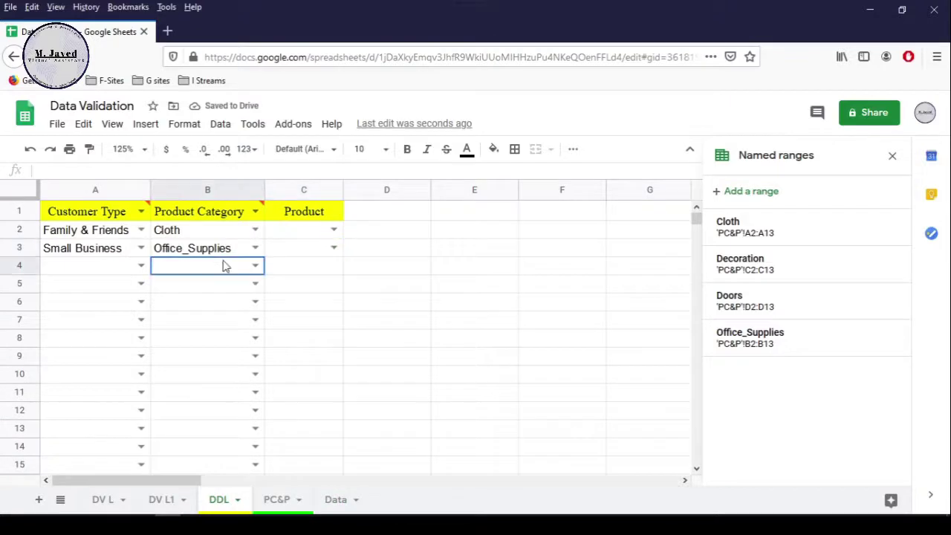
click(225, 266)
click(305, 253)
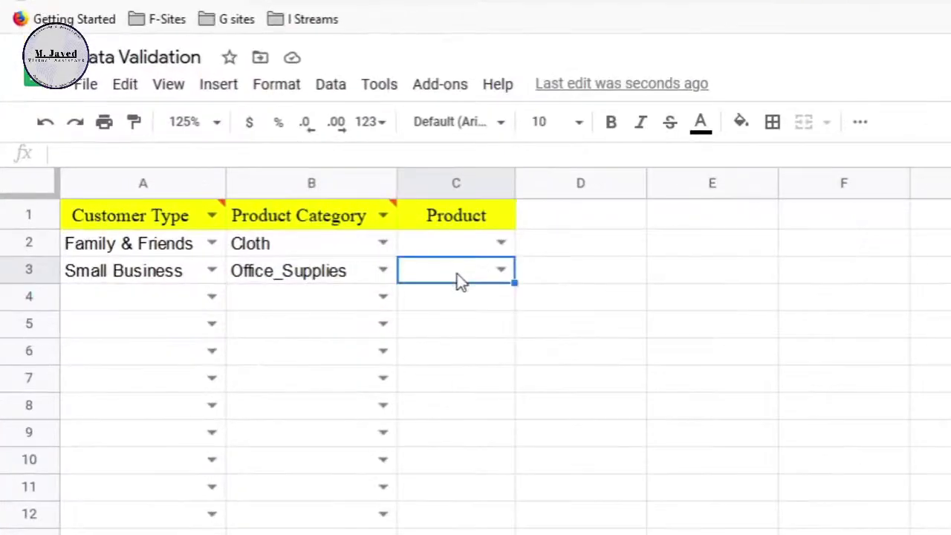
click(503, 271)
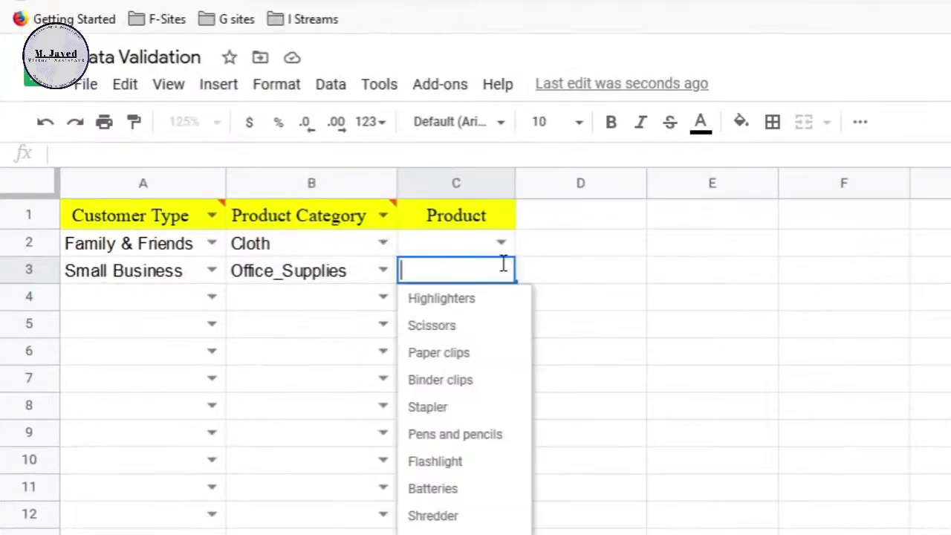
Change the product category in B3 to Decoration and check the product list offered in C3.
click(371, 270)
click(378, 271)
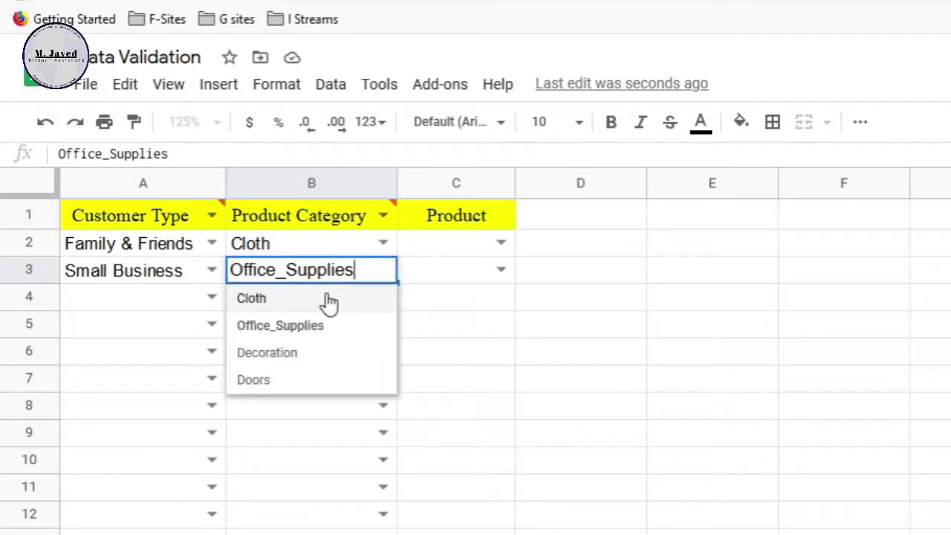
click(329, 353)
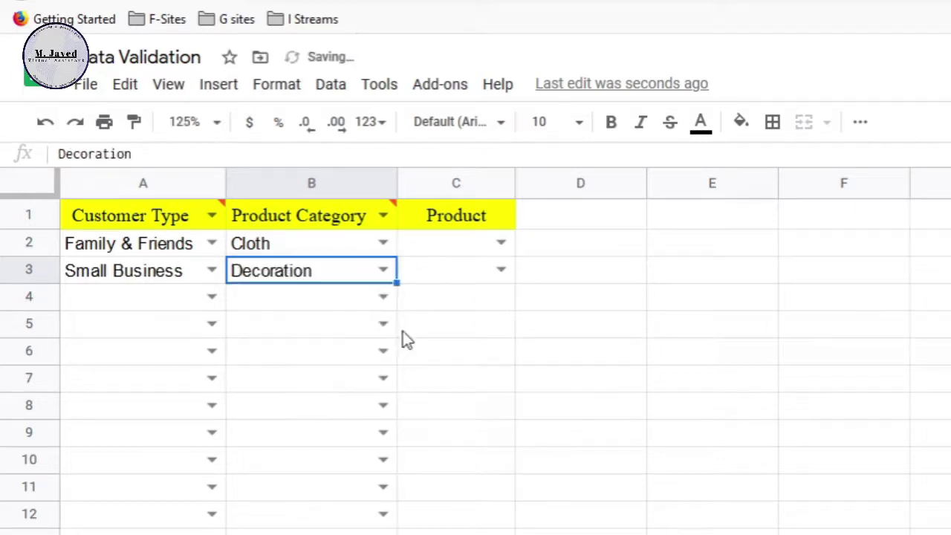
click(505, 271)
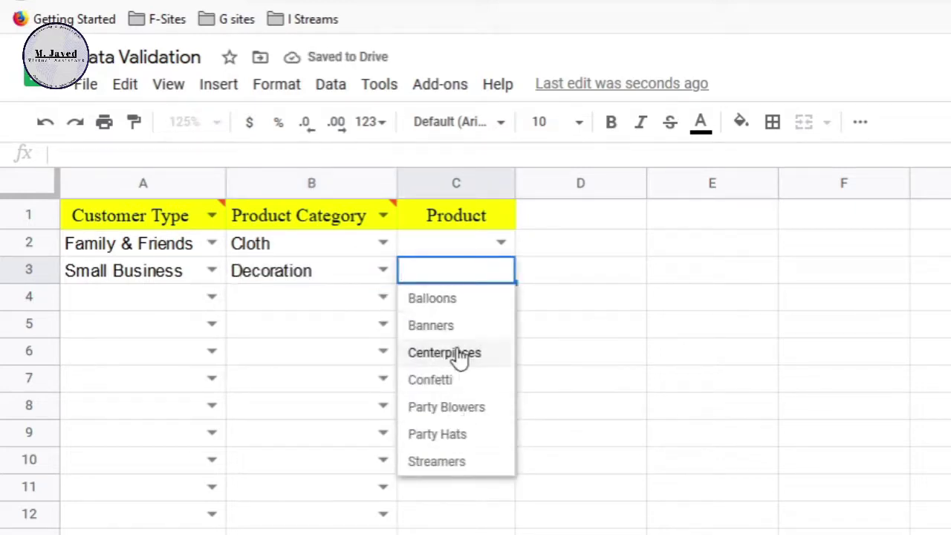
click(360, 304)
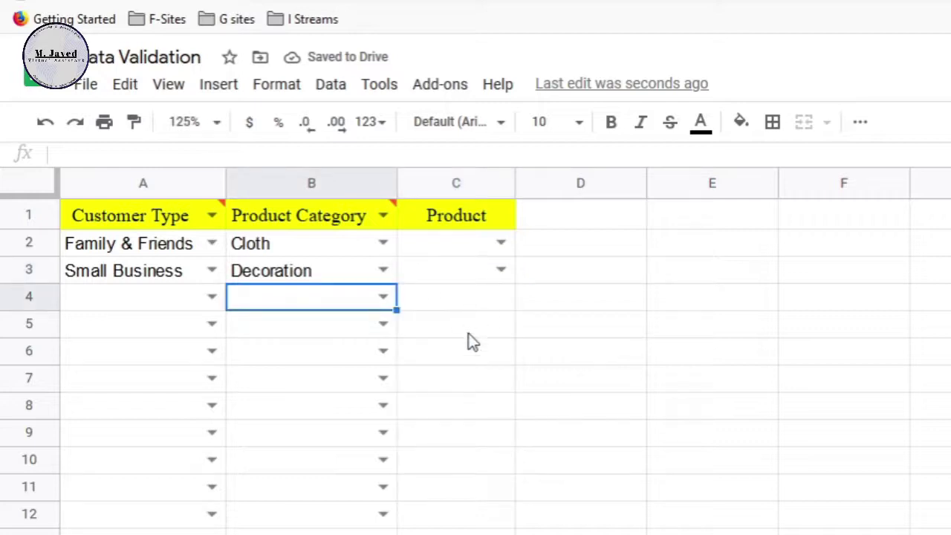
Choose Referral as the customer type in A4 and Doors as the product category in B4.
click(205, 298)
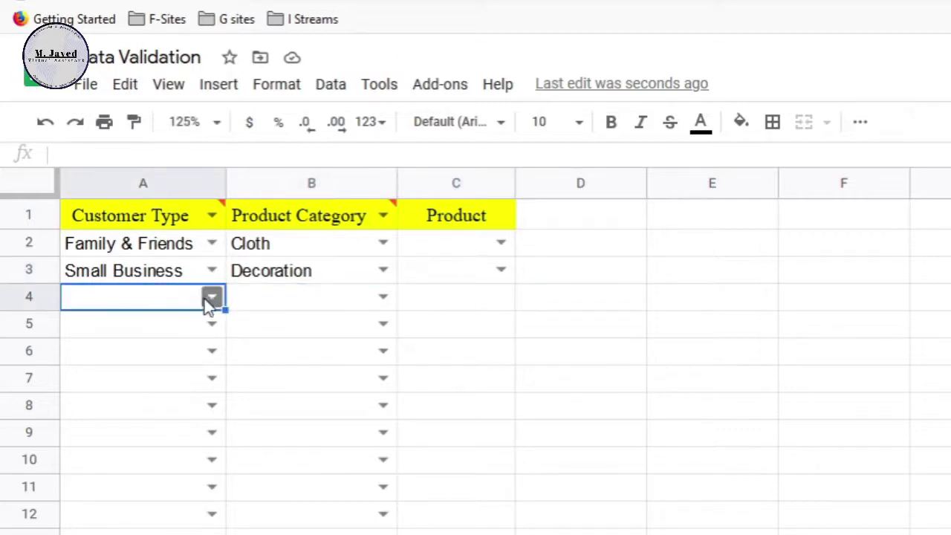
click(205, 299)
click(198, 378)
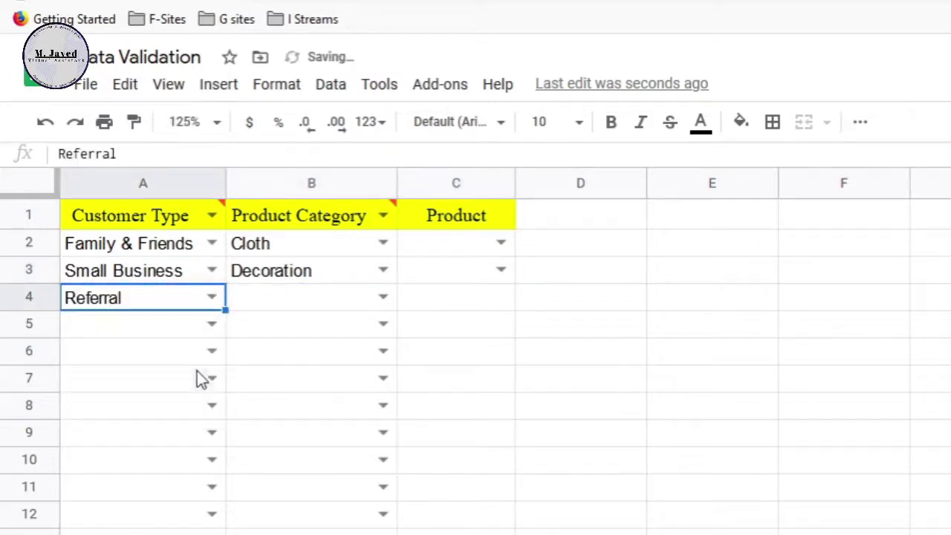
click(269, 299)
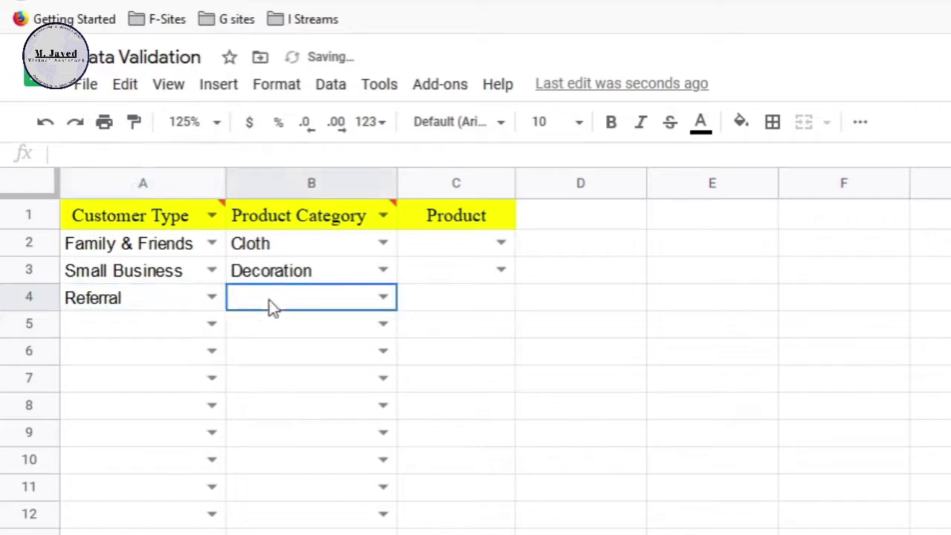
click(383, 297)
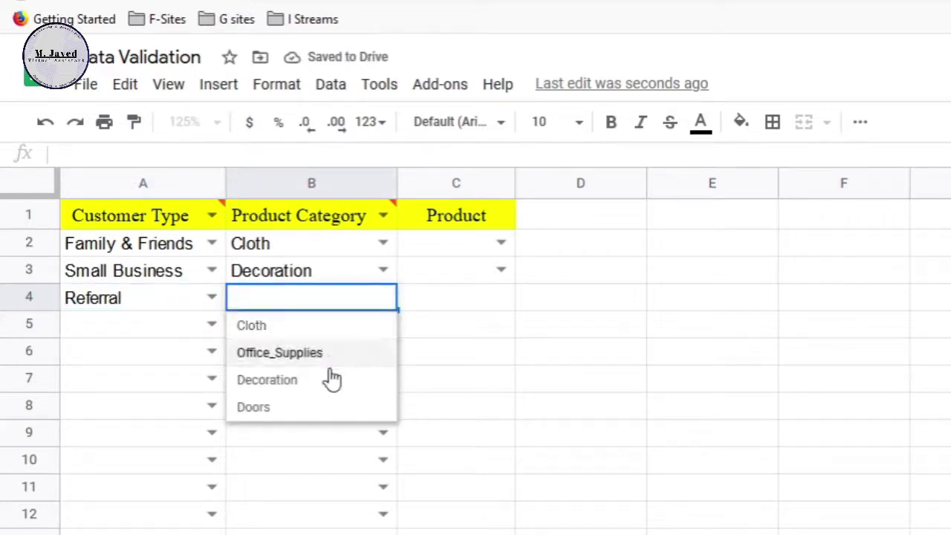
click(335, 410)
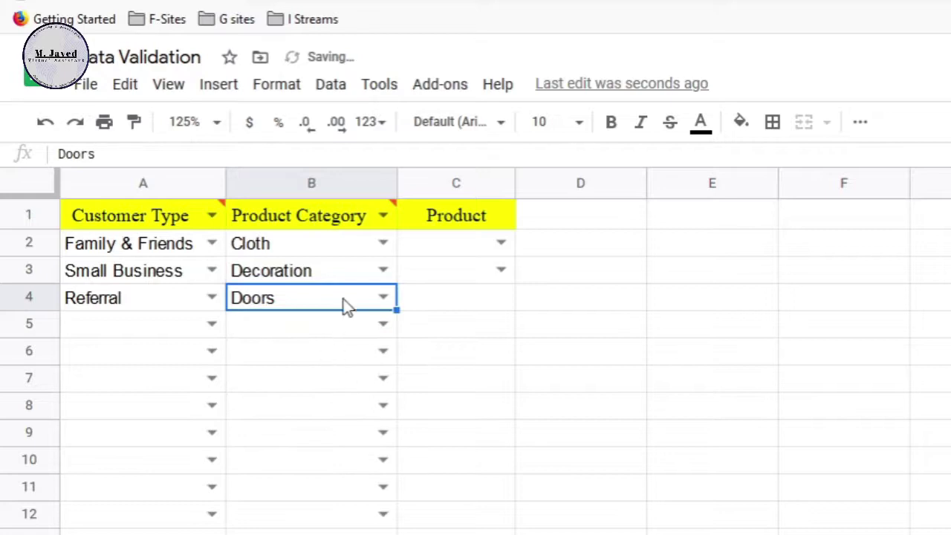
click(454, 299)
click(321, 302)
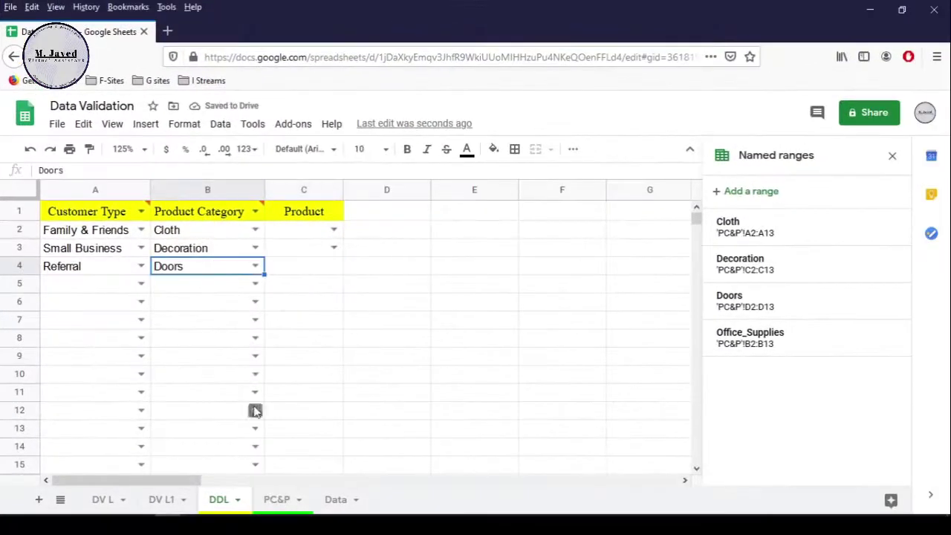
Add a data validation rule to C4 on the DDL sheet with a list from the range Data!4:4.
click(332, 499)
click(17, 266)
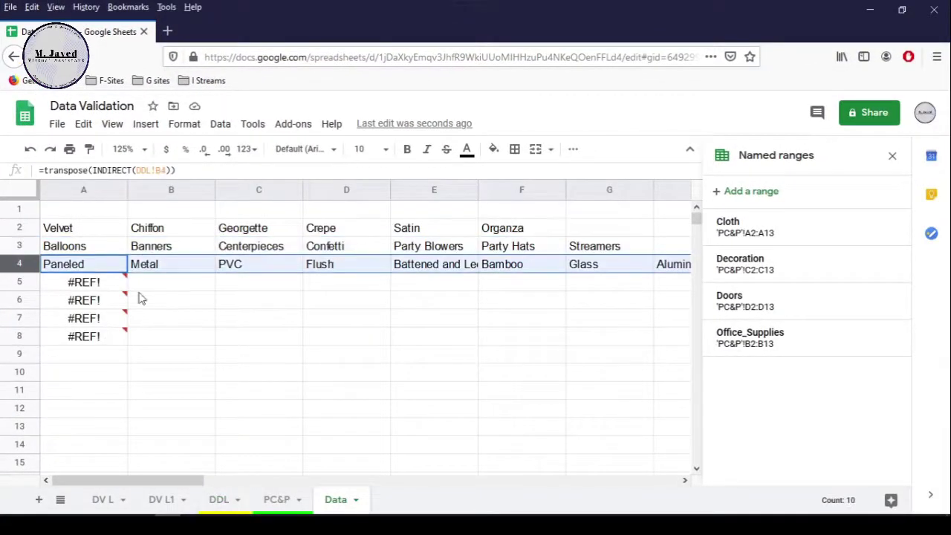
click(217, 500)
click(301, 269)
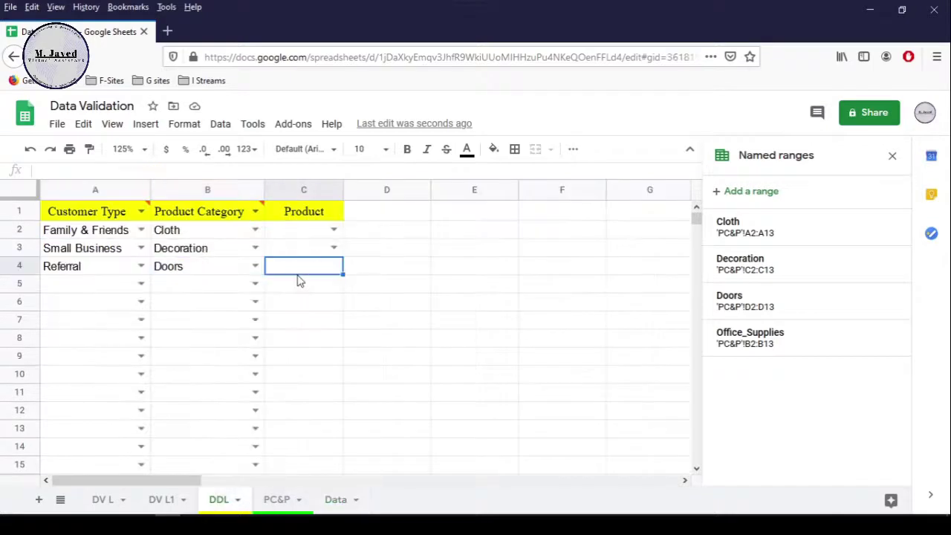
click(221, 123)
click(304, 267)
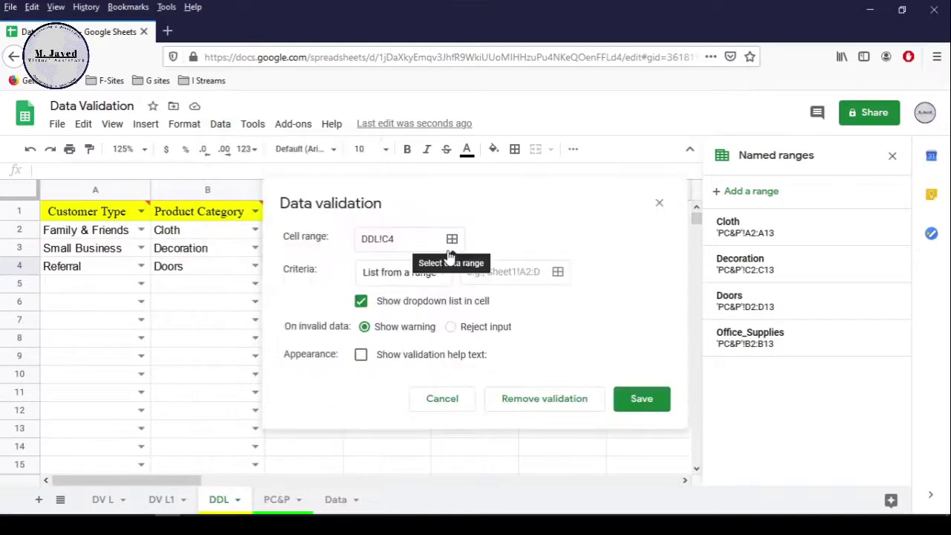
click(557, 272)
click(337, 504)
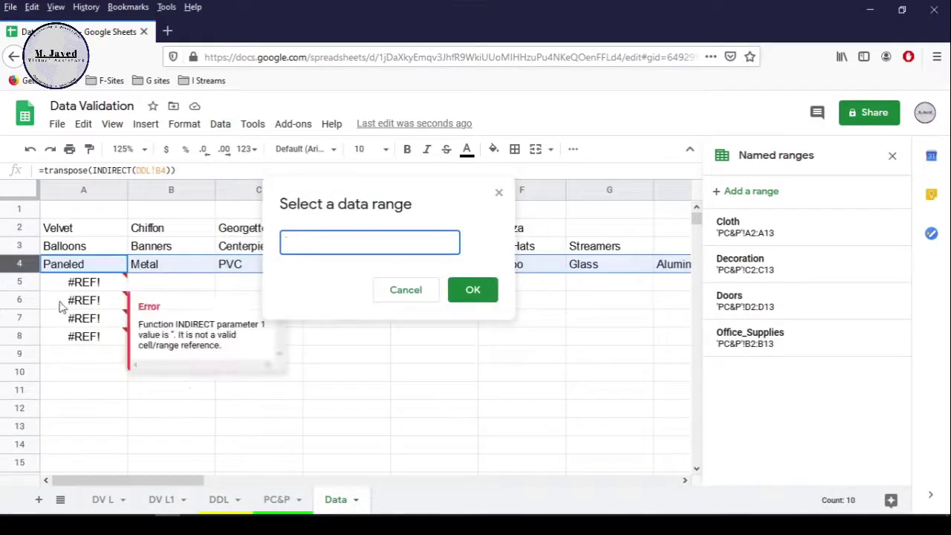
click(19, 281)
click(19, 263)
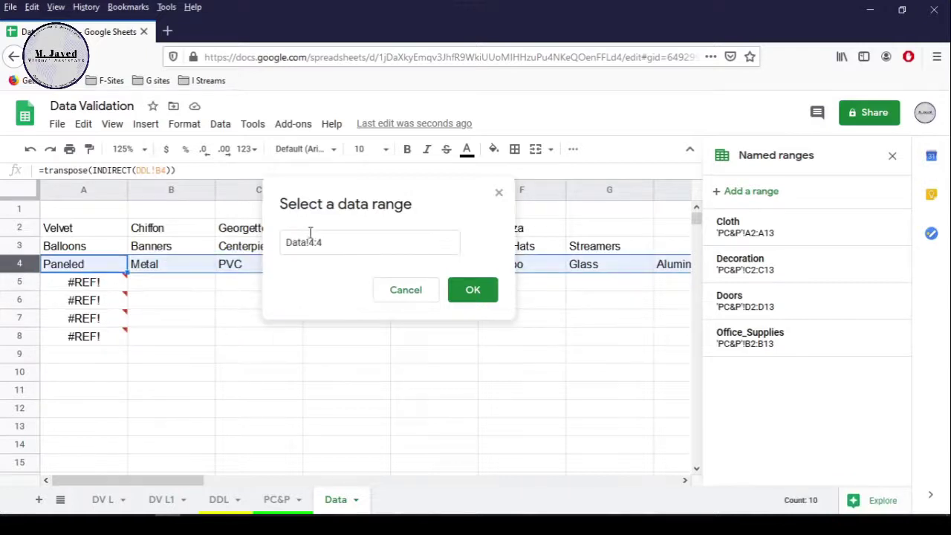
click(475, 296)
click(651, 402)
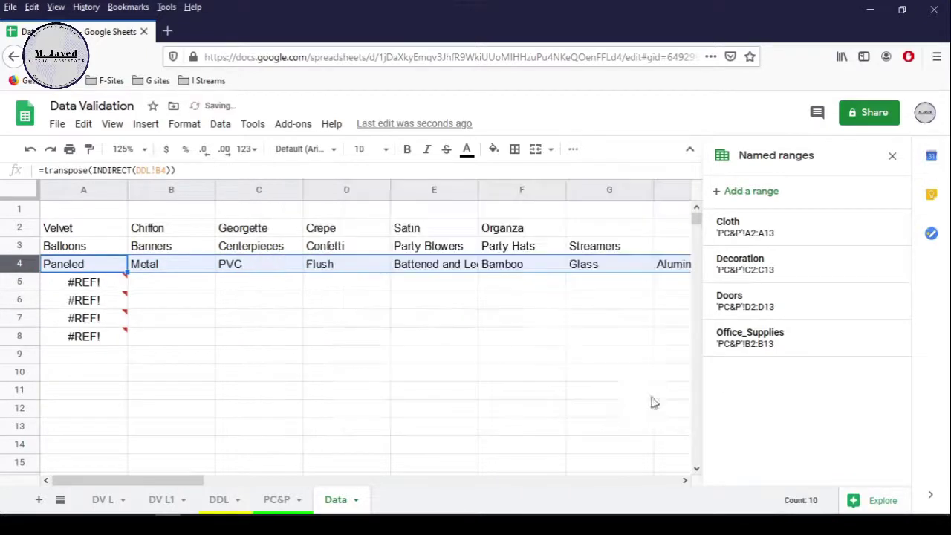
Check the product list offered in C4 on the DDL sheet for the Doors category.
click(223, 502)
click(290, 283)
click(333, 265)
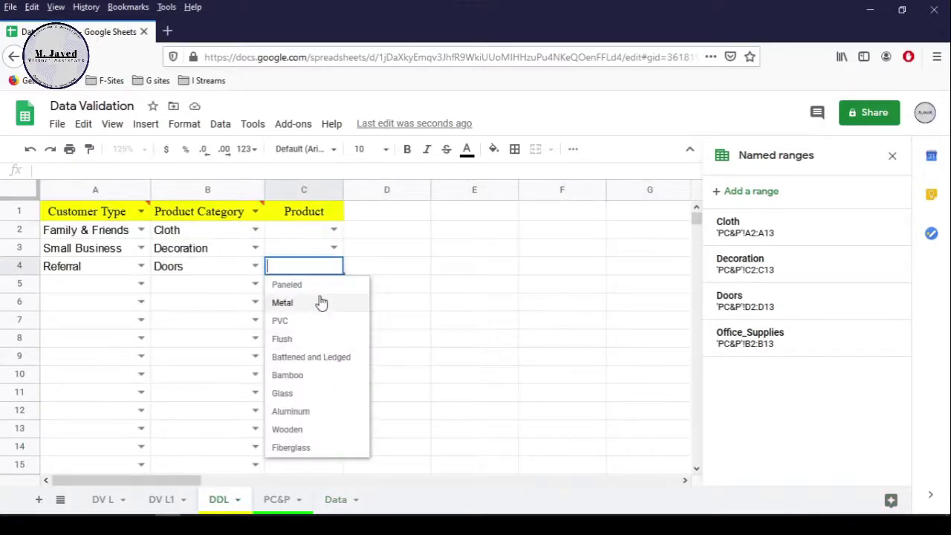
Change the product category in B4 to Office_Supplies and check the product list offered in C4.
double_click(255, 265)
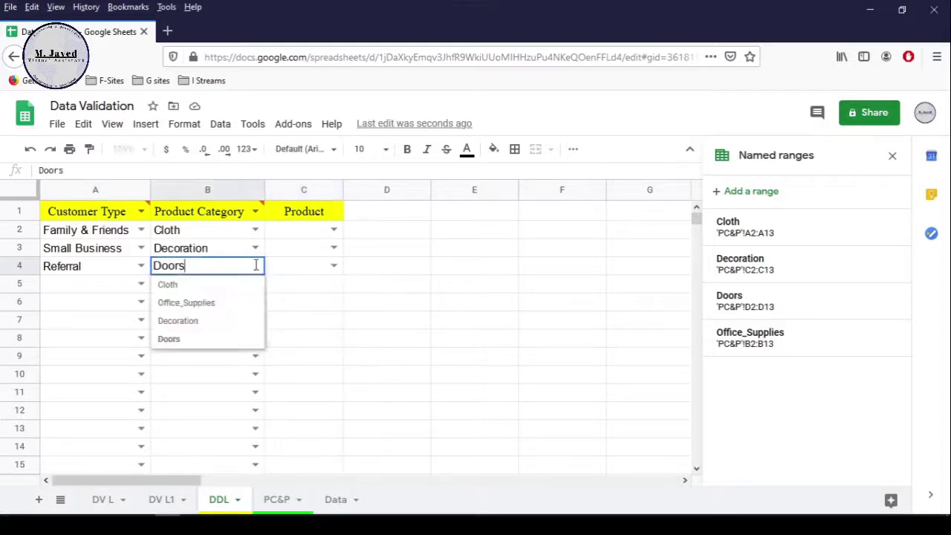
click(253, 303)
click(314, 265)
click(334, 265)
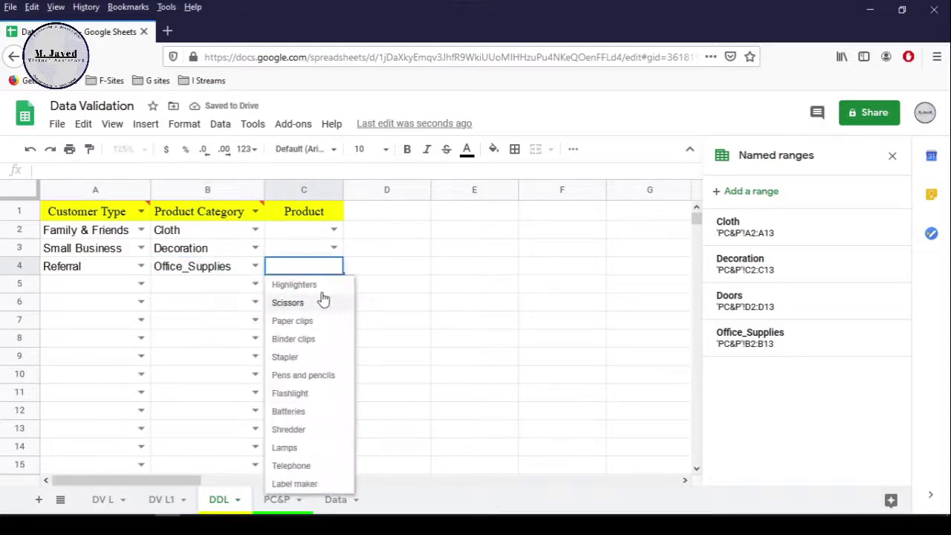
click(220, 295)
Wrap the formula in A2 on the Data sheet in IFERROR, making it =IFERROR(transpose(INDIRECT(DDL!B2)),"-").
click(335, 500)
click(173, 303)
click(112, 228)
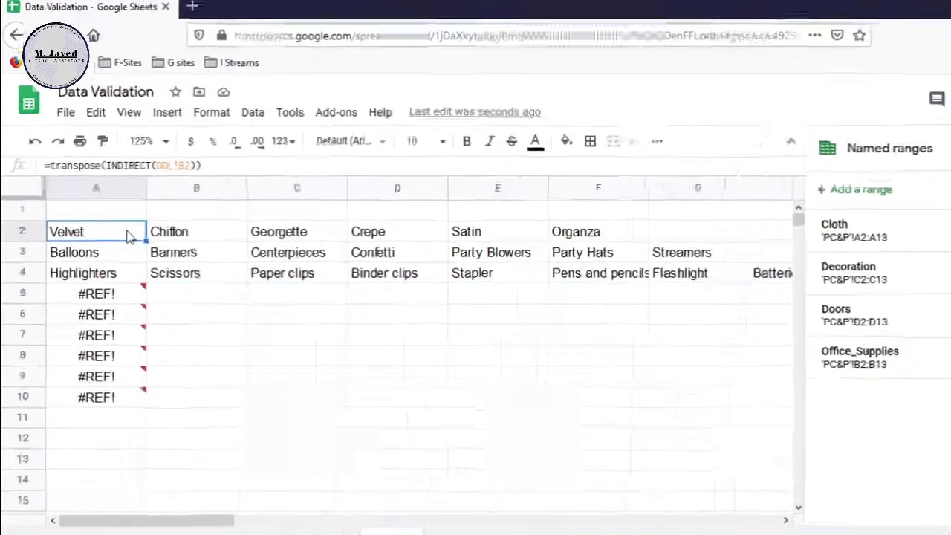
mouse_move(125, 297)
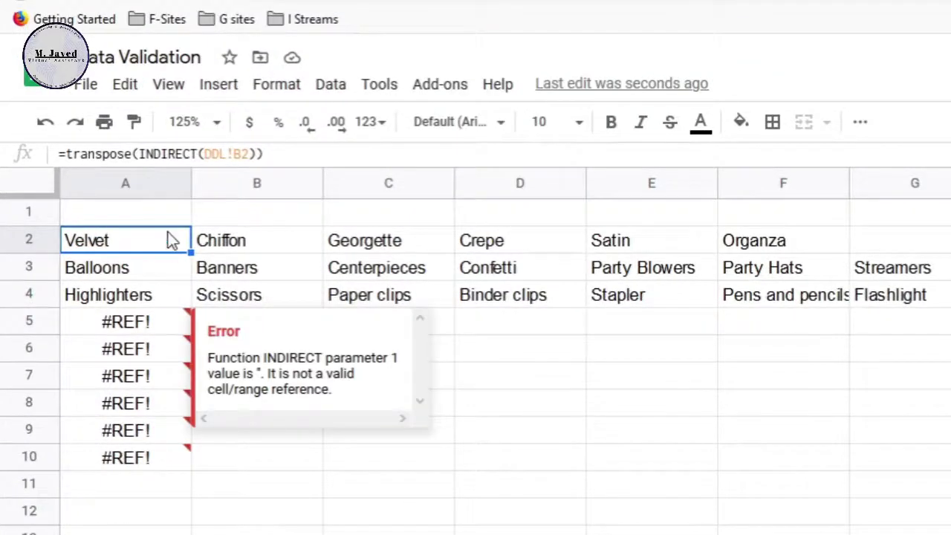
click(275, 152)
key(Left)
key(Left)
key(Left)
key(Left)
key(Left)
key(Left)
key(Left)
key(Left)
key(Left)
key(Left)
key(Left)
key(Left)
key(Left)
key(Left)
key(Left)
key(Left)
key(Left)
key(Left)
key(Left)
key(Left)
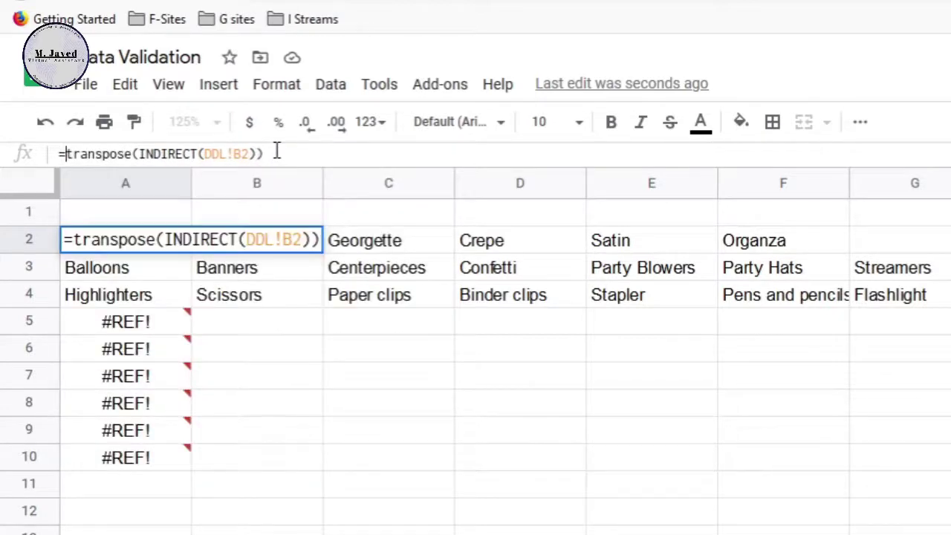
text(If)
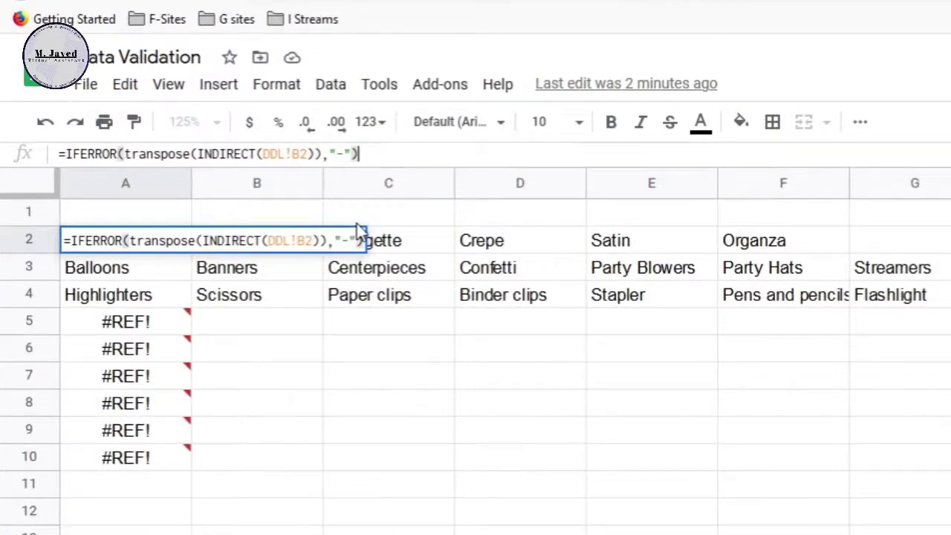
key(Return)
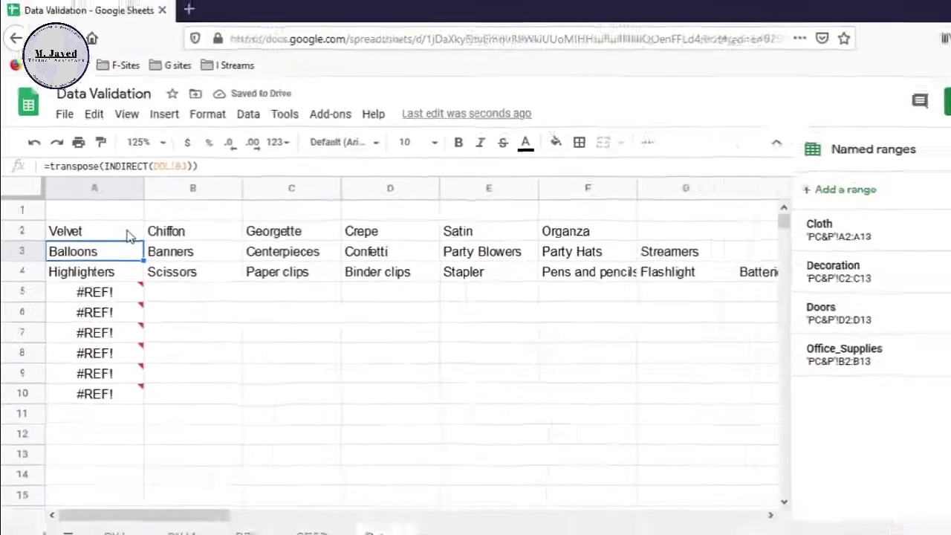
Fill the IFERROR formula from A2 down to A10 on the Data sheet.
click(167, 243)
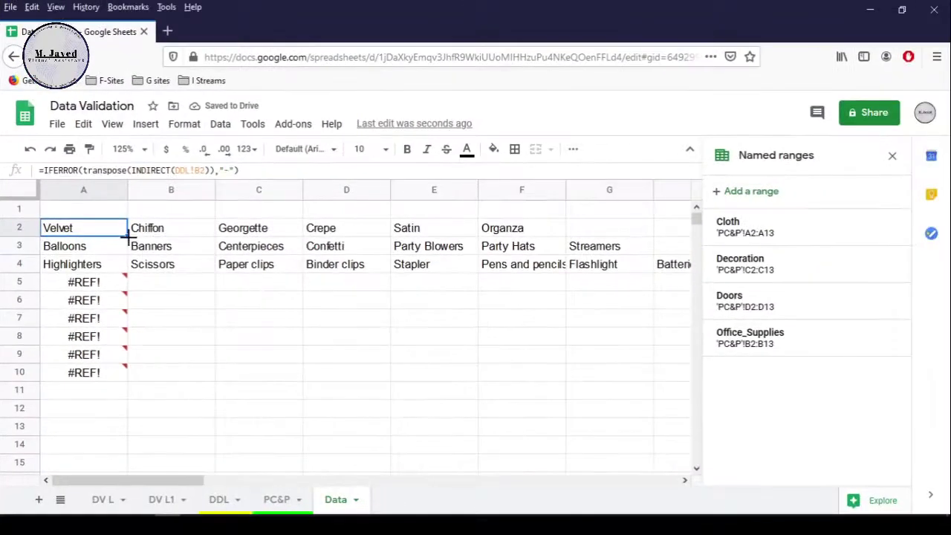
mouse_move(125, 300)
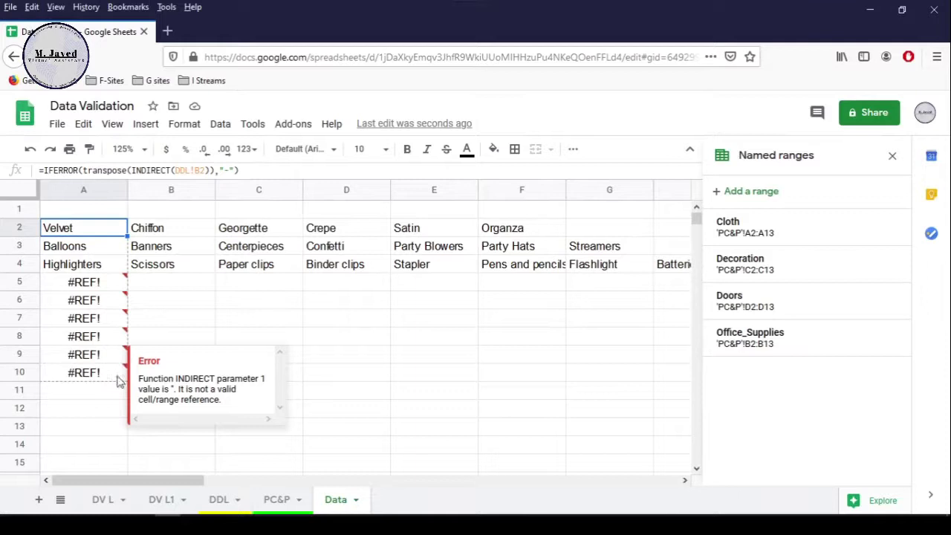
drag(117, 381, 120, 386)
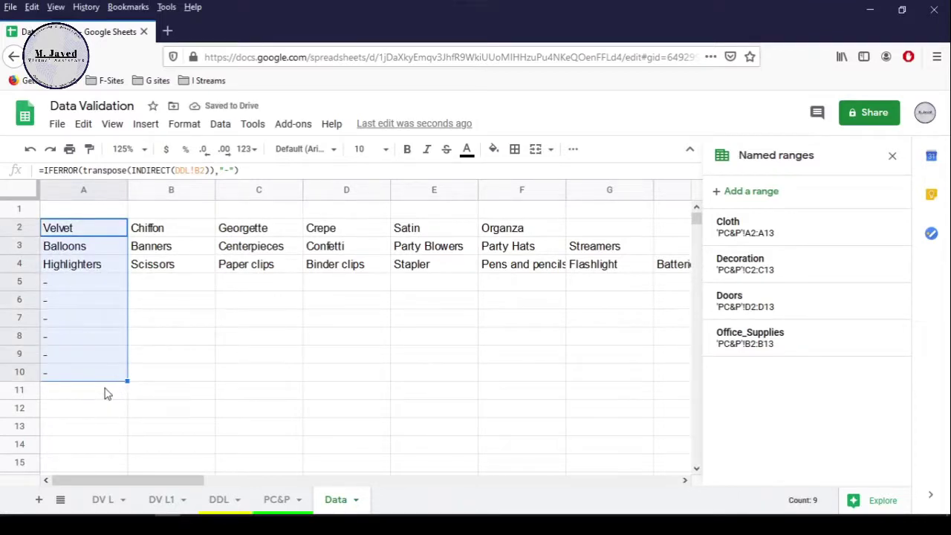
click(109, 288)
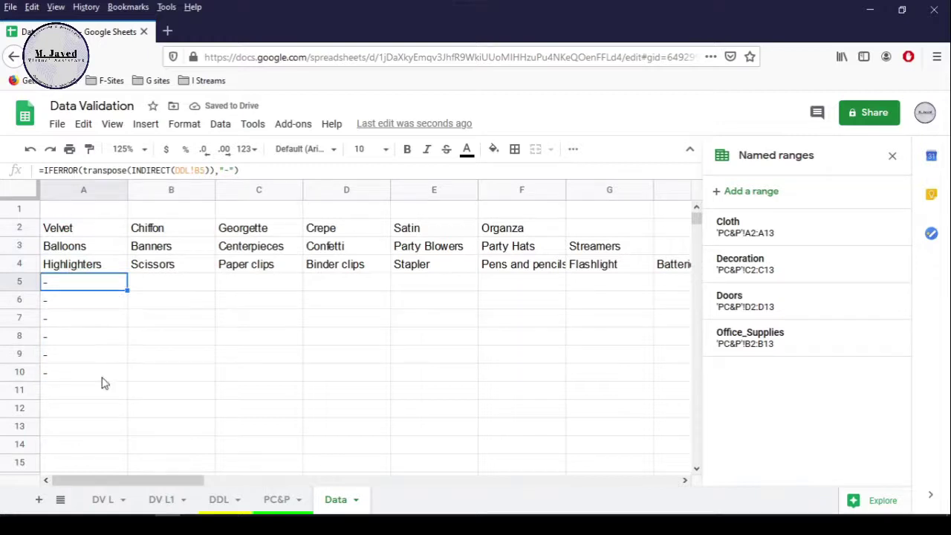
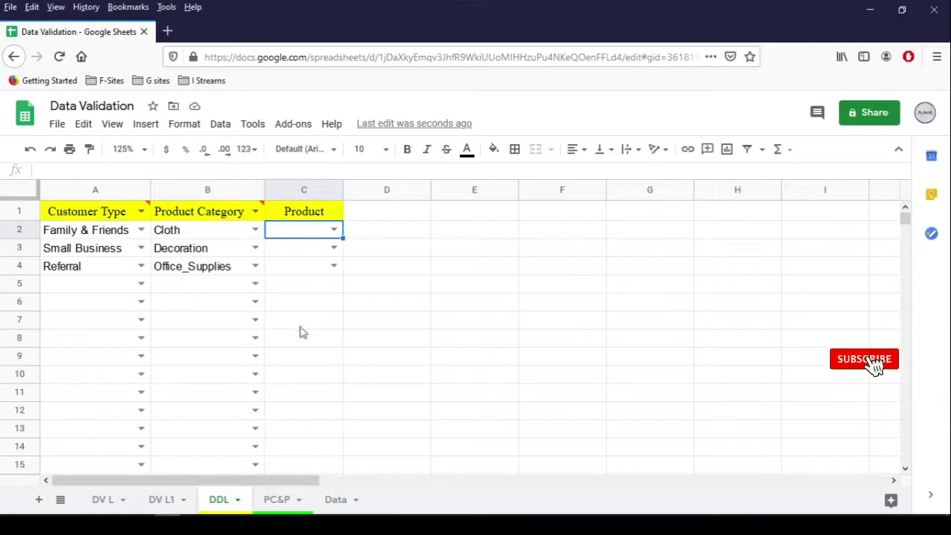
Insert a cell above Confetti in the Decoration column of the PC&P sheet, shifting cells down, and enter "New Product" in it.
click(272, 502)
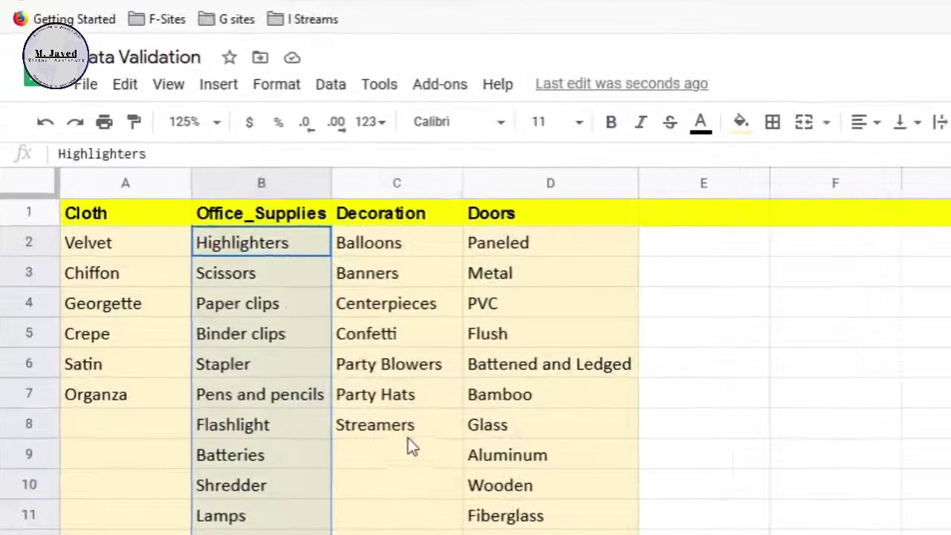
click(279, 375)
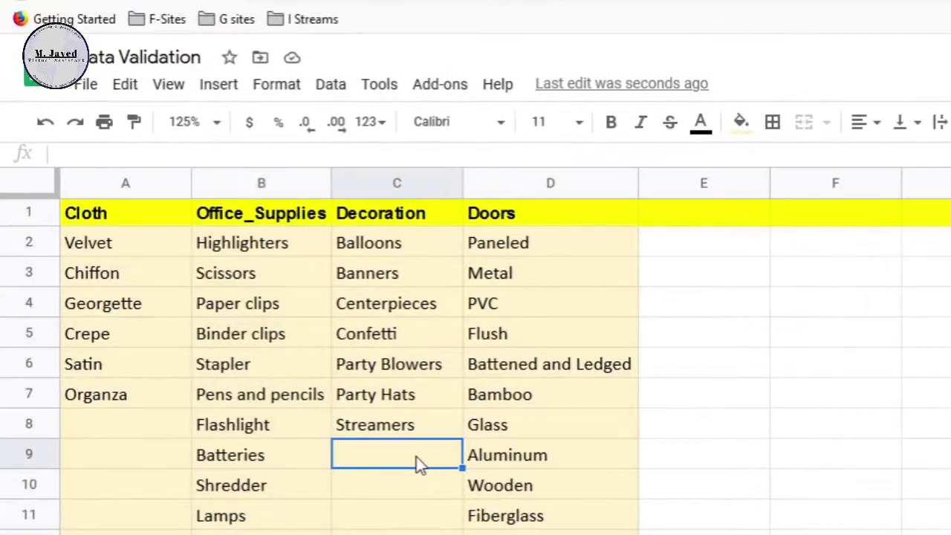
right_click(403, 334)
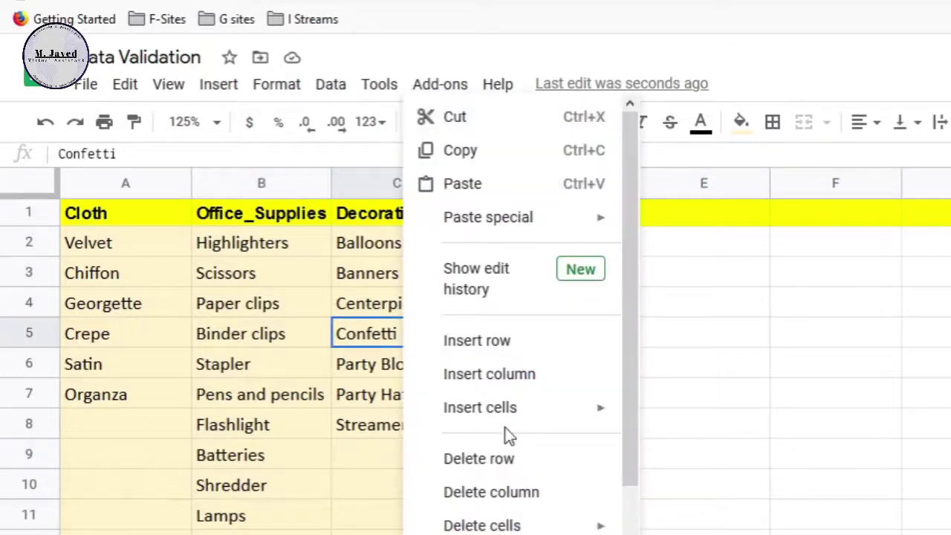
mouse_move(541, 414)
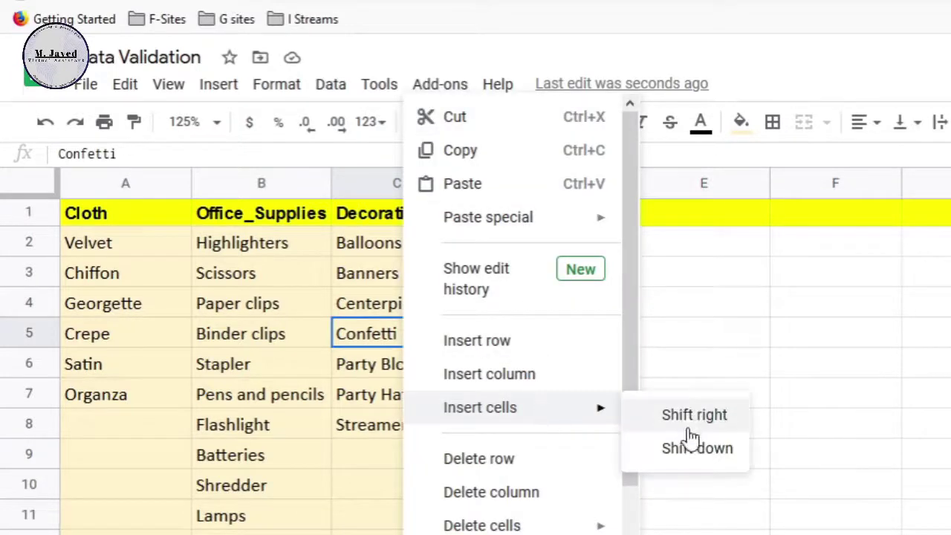
click(692, 448)
text(New CA)
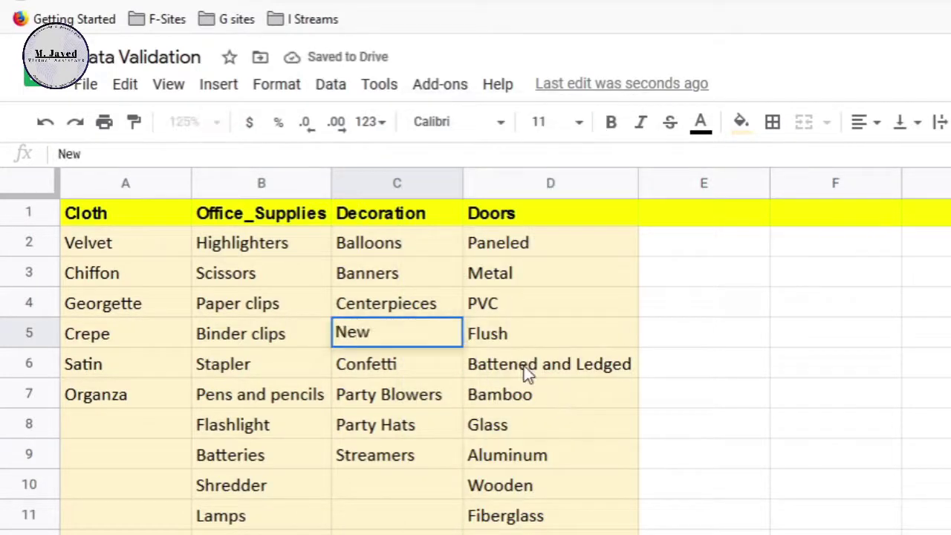
key(BackSpace)
key(BackSpace)
text(Product)
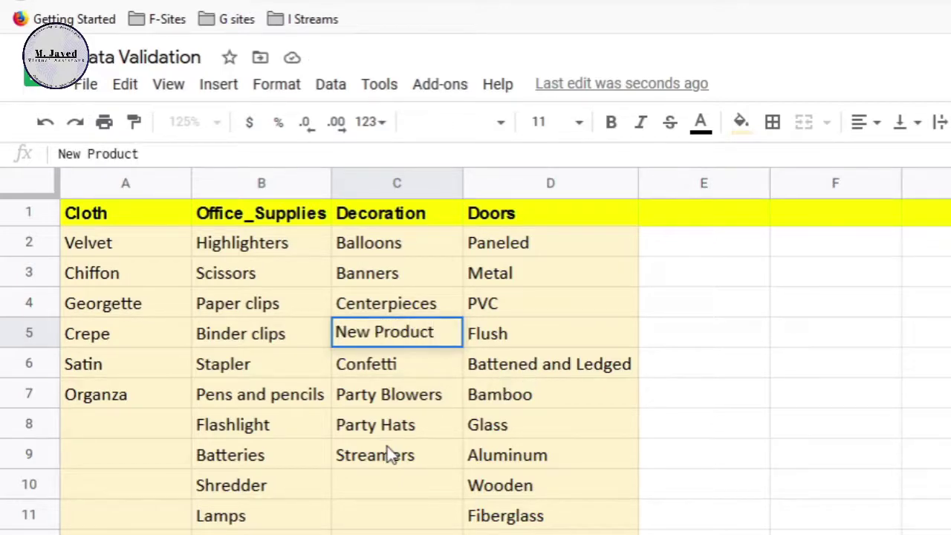
click(401, 512)
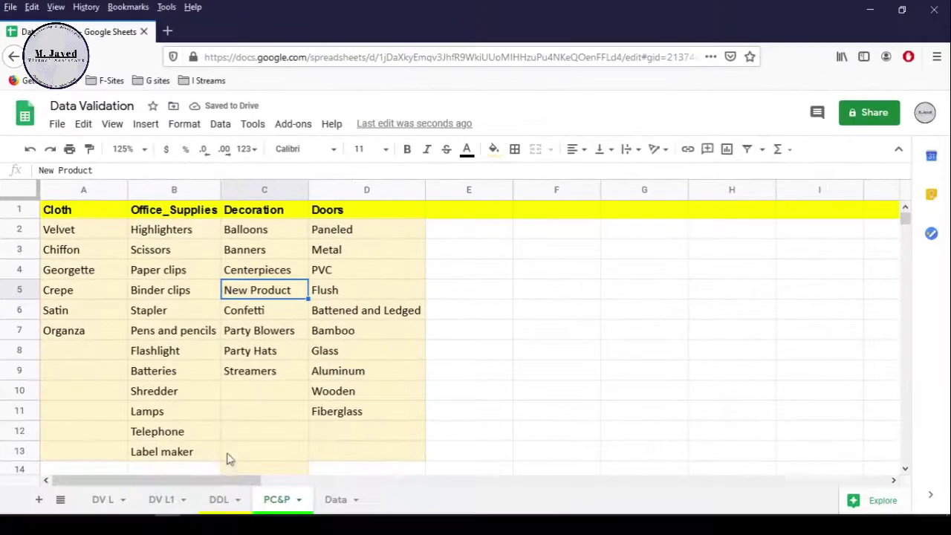
Change the product category in B2 on the DDL sheet to Decoration and check the product list offered in C2.
click(220, 499)
click(199, 289)
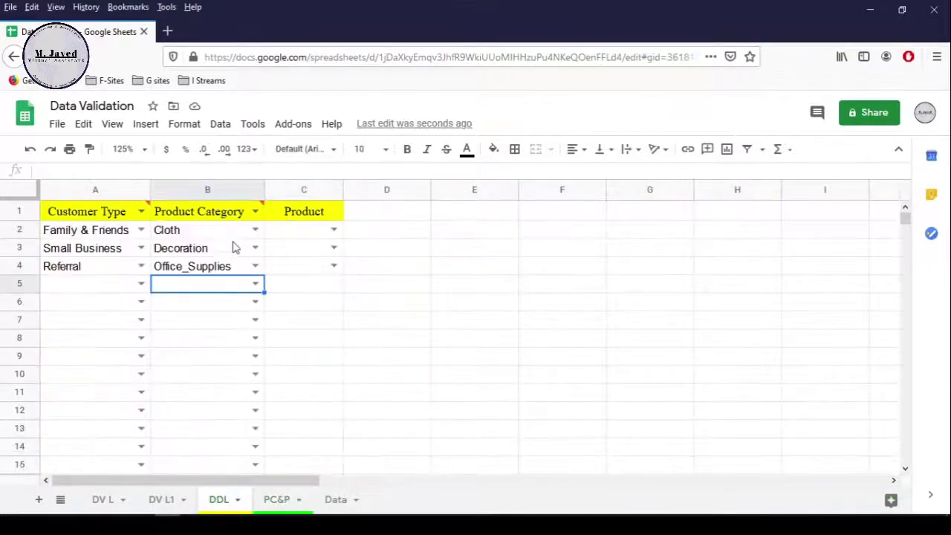
click(238, 231)
click(255, 229)
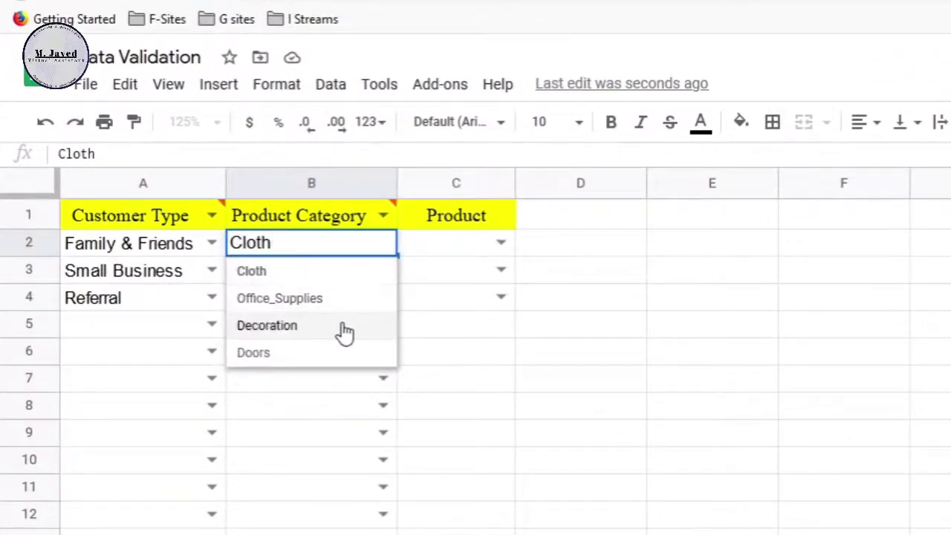
click(341, 326)
click(500, 242)
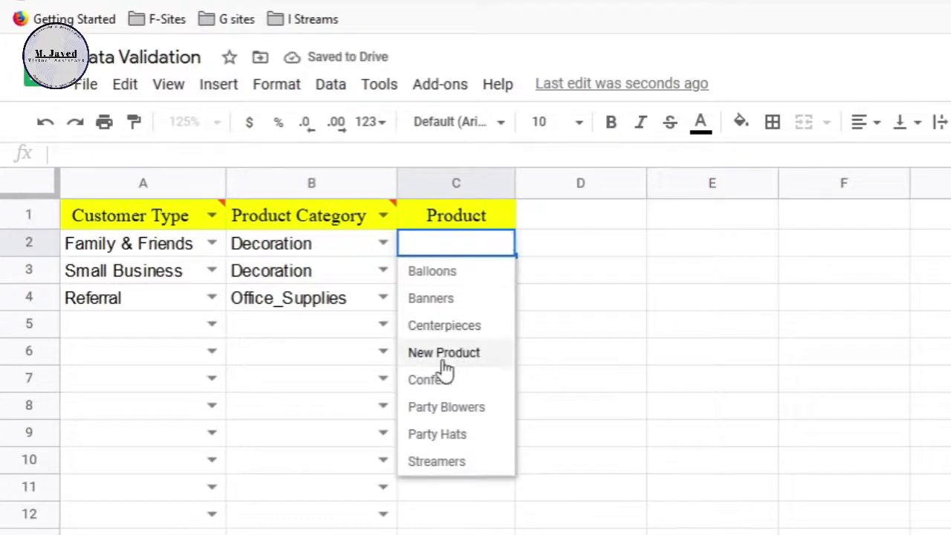
click(328, 331)
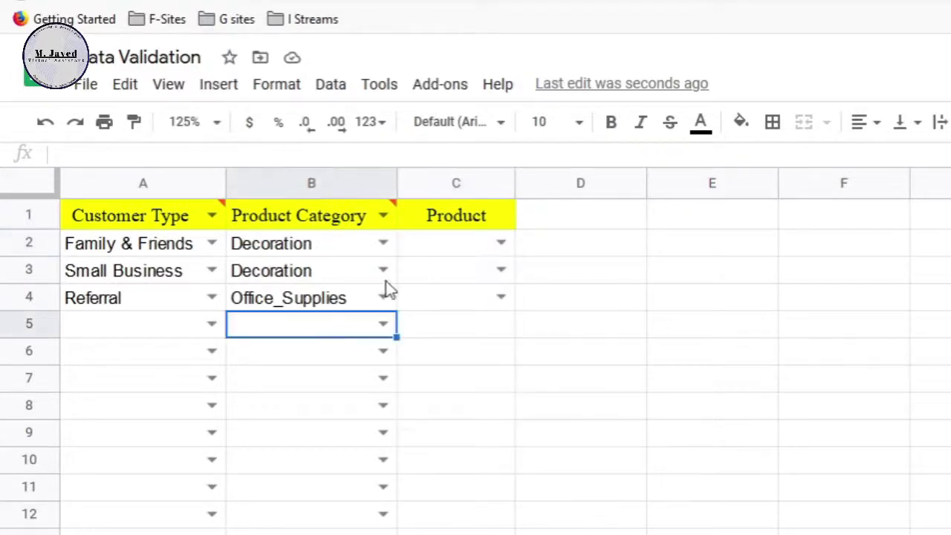
Check the product list offered in C3 on the DDL sheet for the newly inserted Decoration product.
click(437, 272)
click(502, 271)
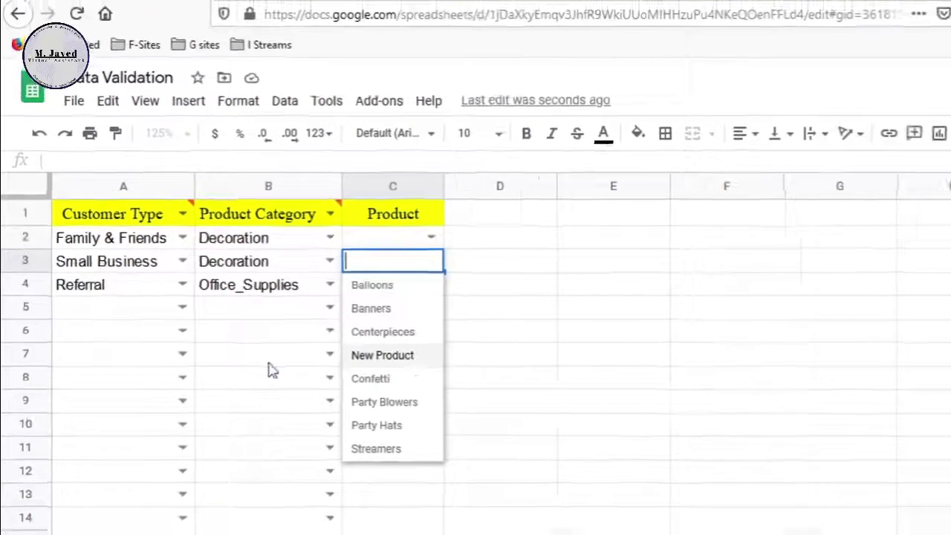
click(317, 375)
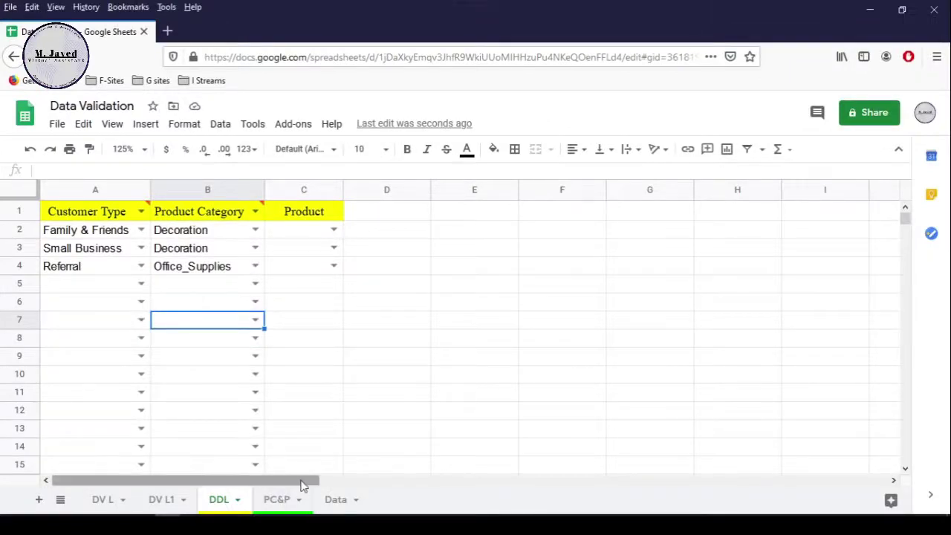
Enter "New Product 1" in C14 of the PC&P sheet, below the shaded Decoration range.
click(278, 498)
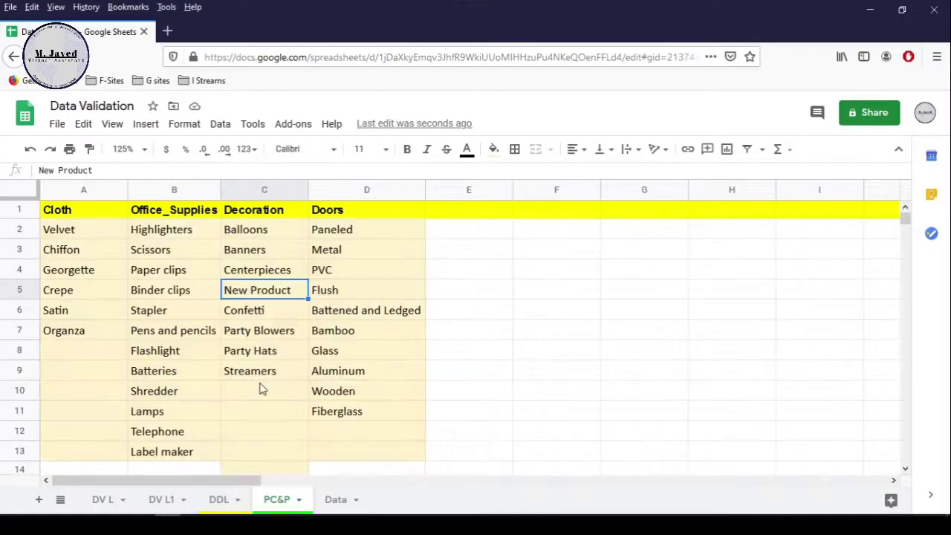
click(262, 389)
scroll(268, 357, down, 1)
click(276, 420)
text(N)
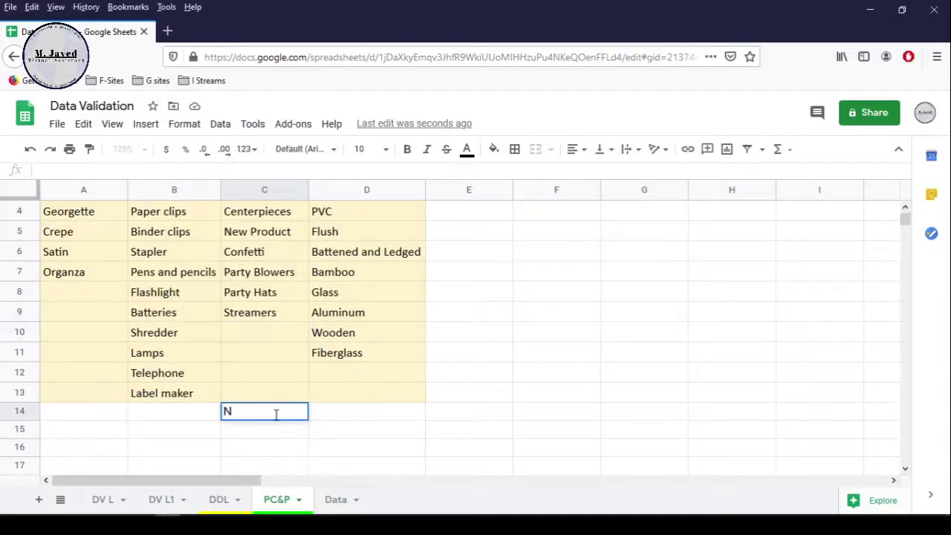
text(ew Product)
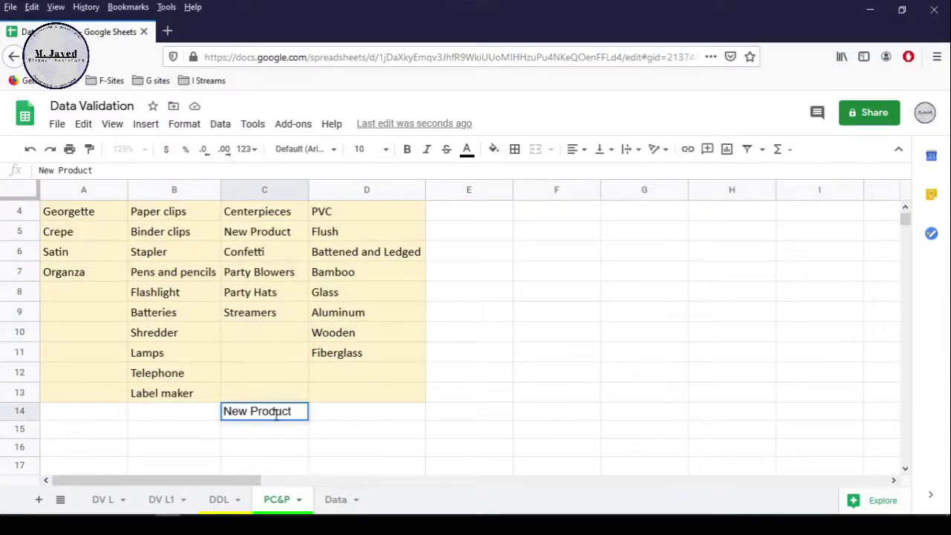
text( 1)
click(275, 397)
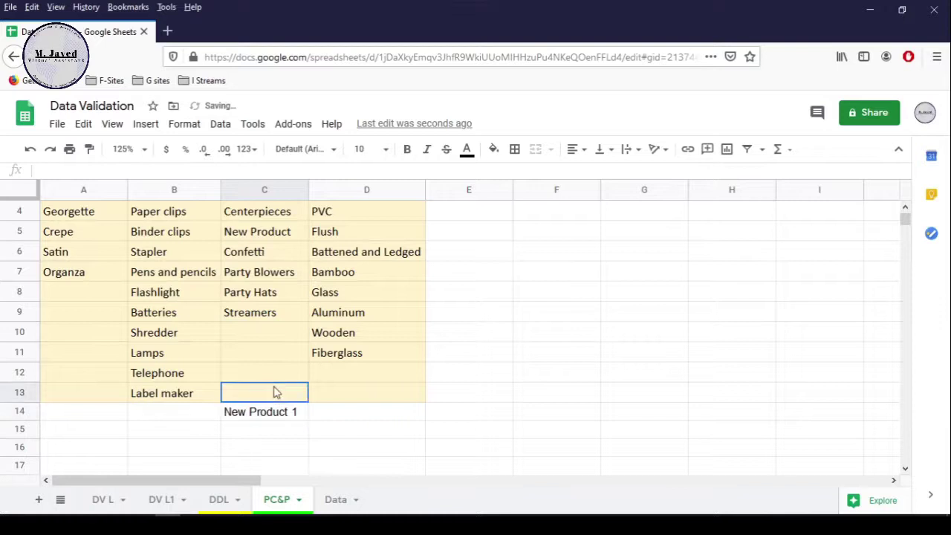
Check the product list offered in C2 on the DDL sheet for the entry added below the Decoration range.
click(218, 502)
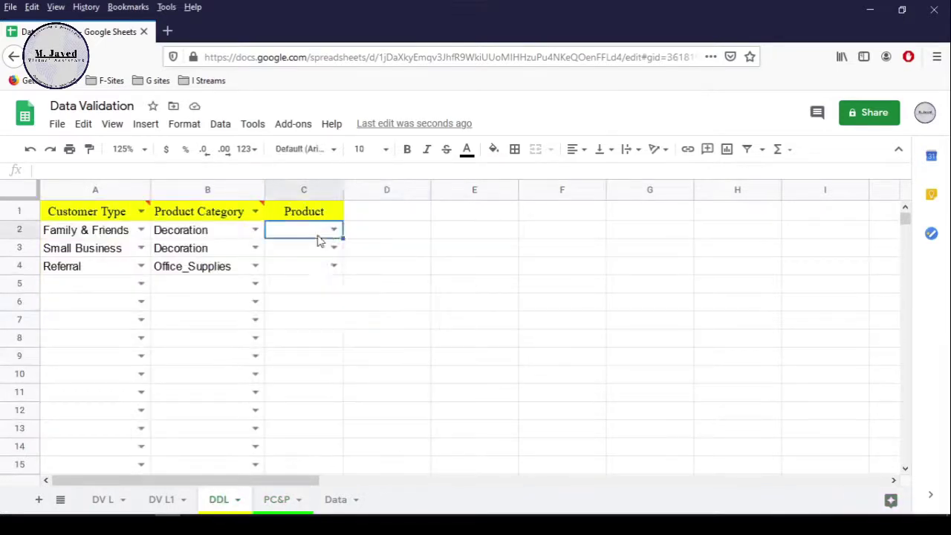
click(334, 229)
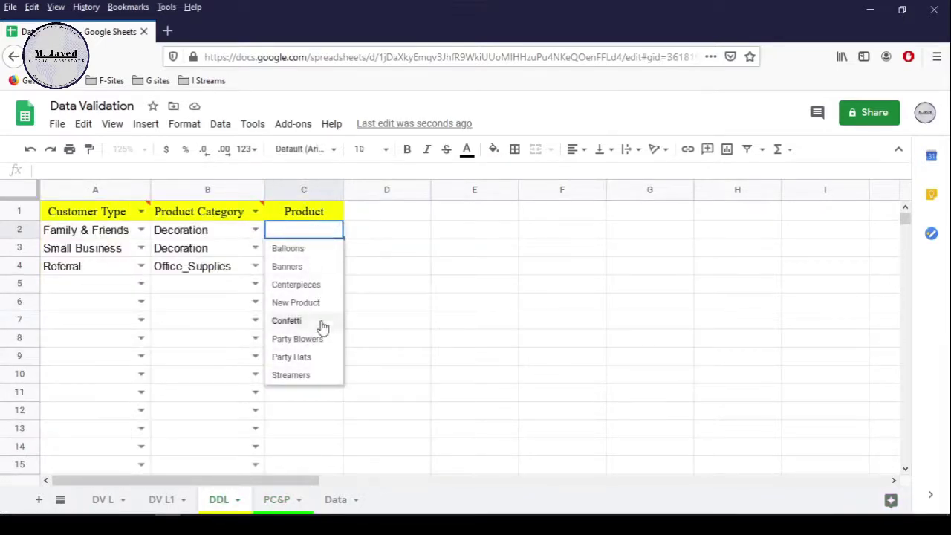
click(210, 305)
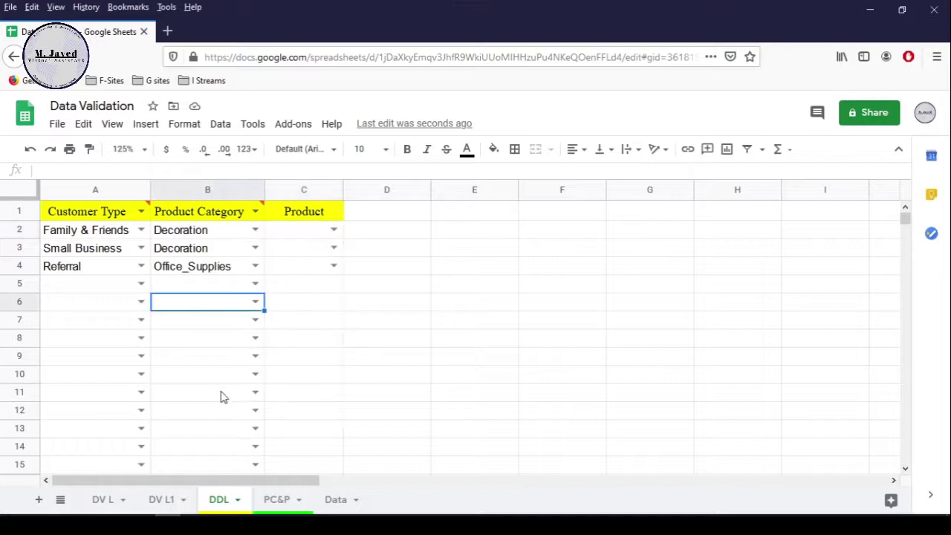
Insert a cell above Banners in the Decoration column of the PC&P sheet, shifting the cells down.
click(278, 502)
click(266, 413)
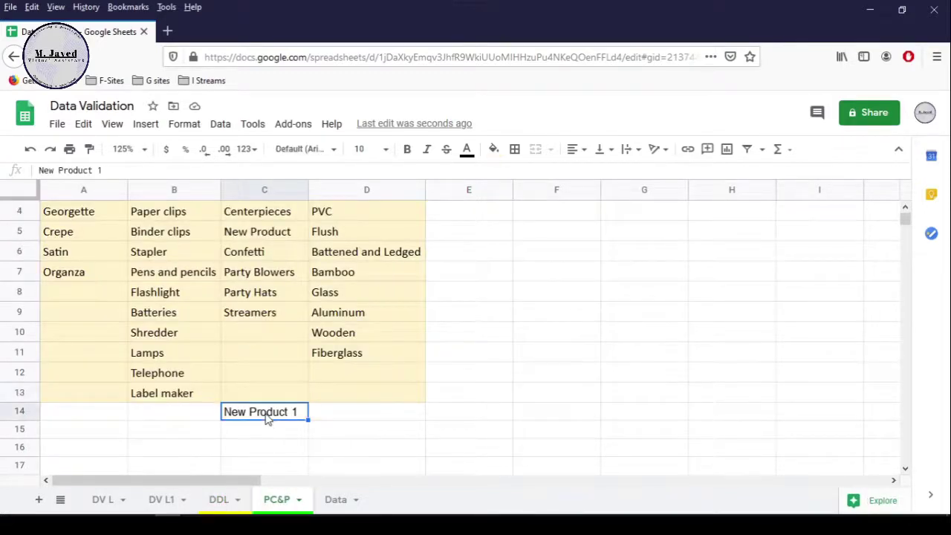
scroll(269, 352, up, 2)
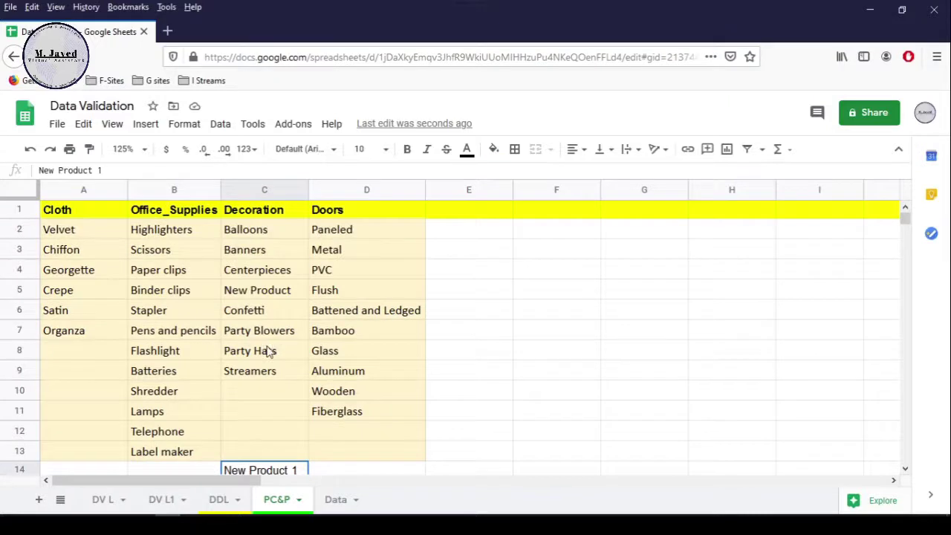
right_click(274, 255)
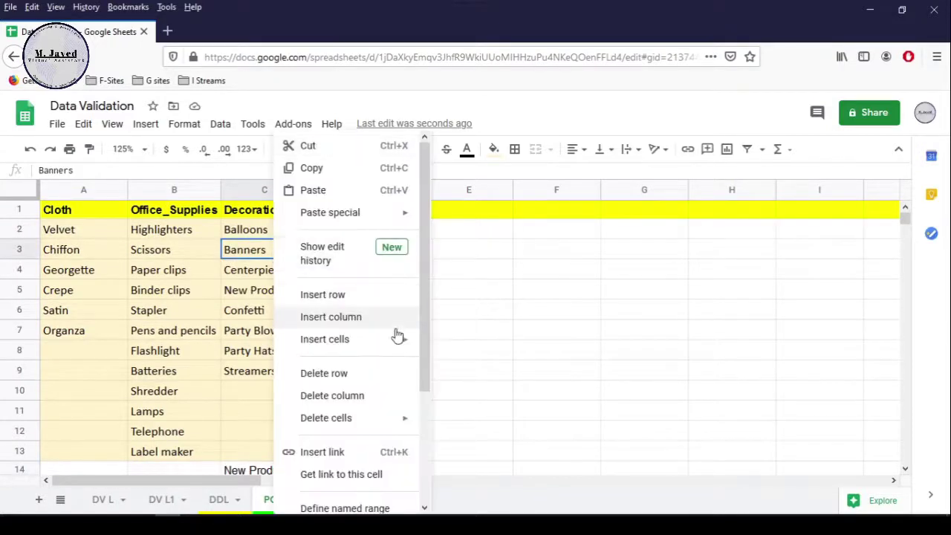
mouse_move(392, 344)
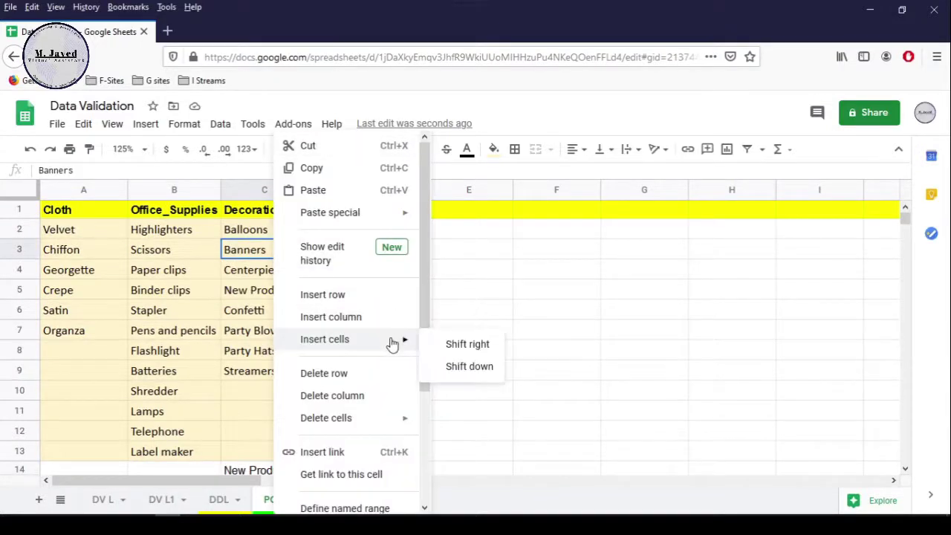
click(469, 369)
Move the "New Product 1" entry from below the Decoration range into the empty cell C3.
scroll(253, 371, down, 2)
click(254, 373)
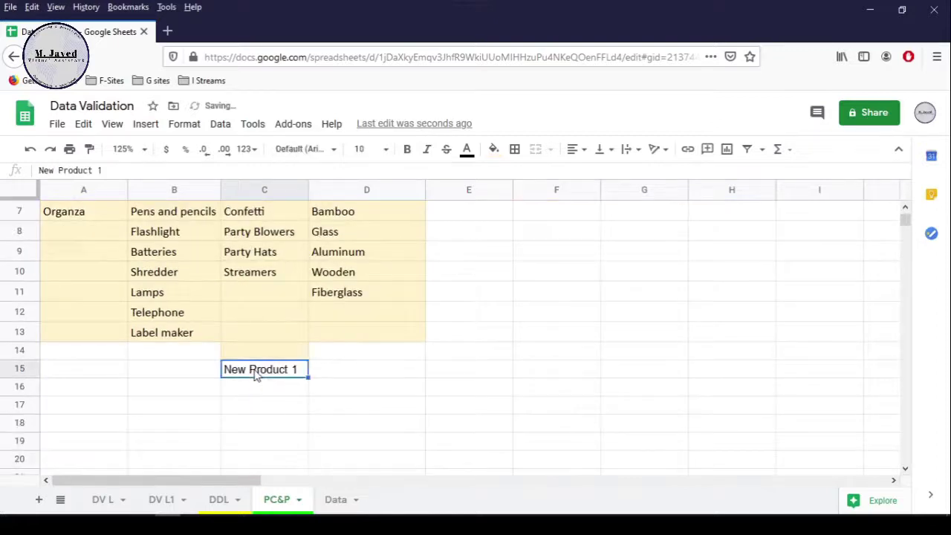
scroll(253, 375, up, 1)
drag(260, 422, 258, 252)
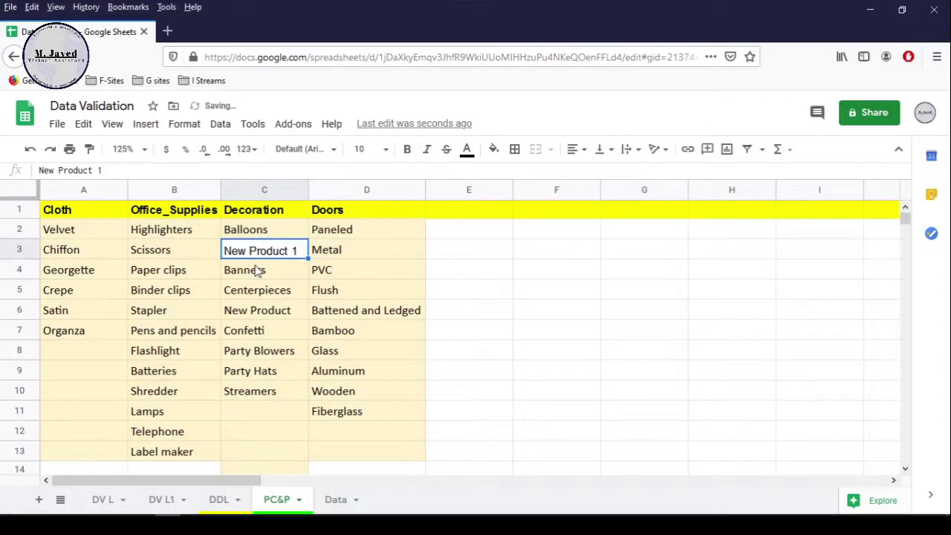
Copy the formatting of the Banners cell onto the "New Product 1" cell C3.
click(296, 269)
click(293, 256)
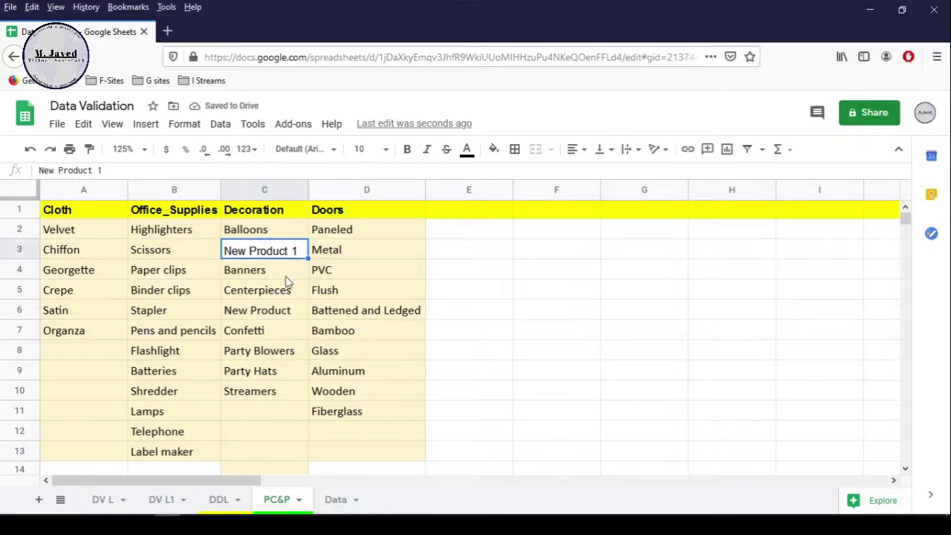
click(285, 275)
click(89, 148)
click(301, 256)
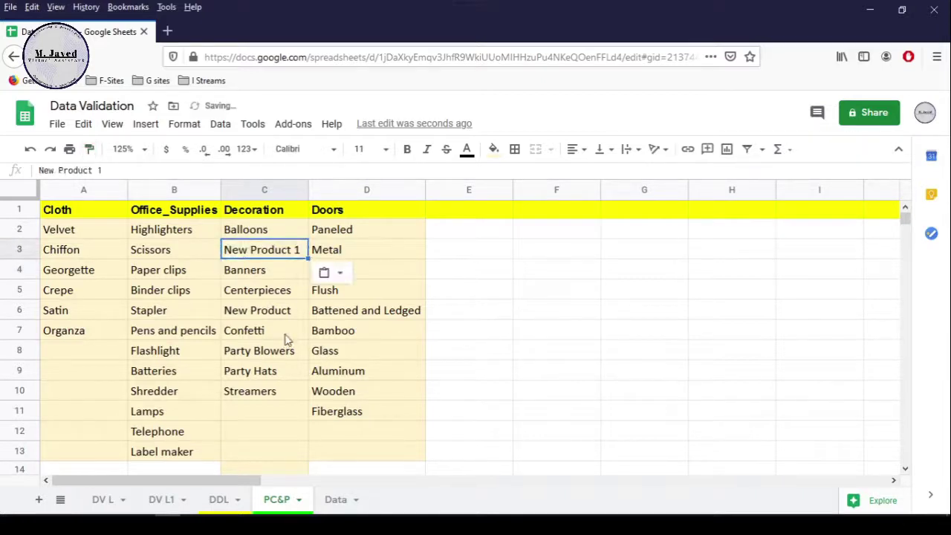
click(285, 335)
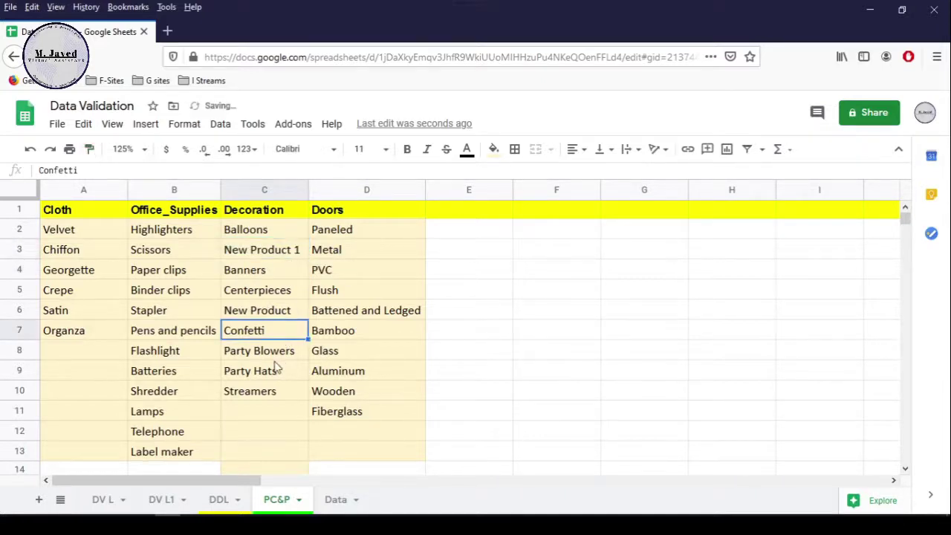
Check the product list offered in C2 on the DDL sheet for New Product 1.
click(223, 499)
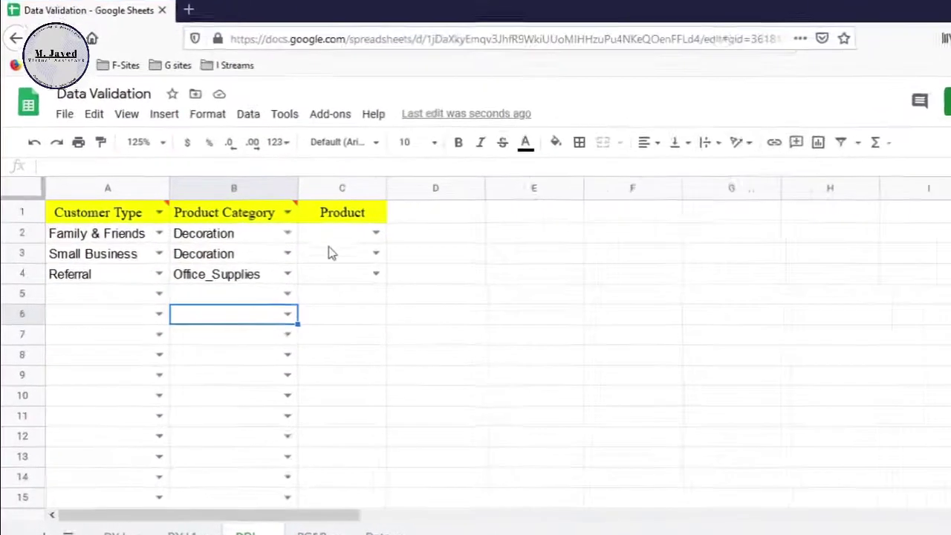
click(295, 232)
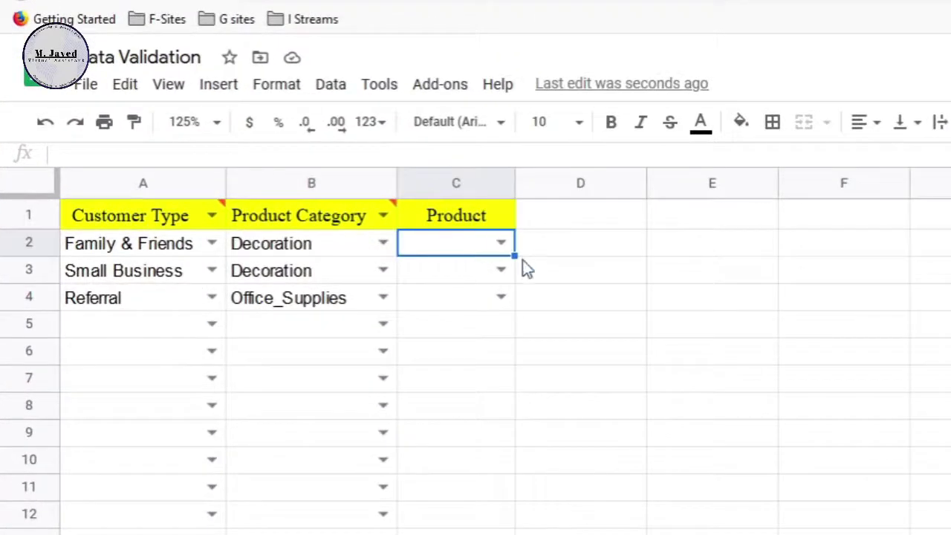
click(511, 245)
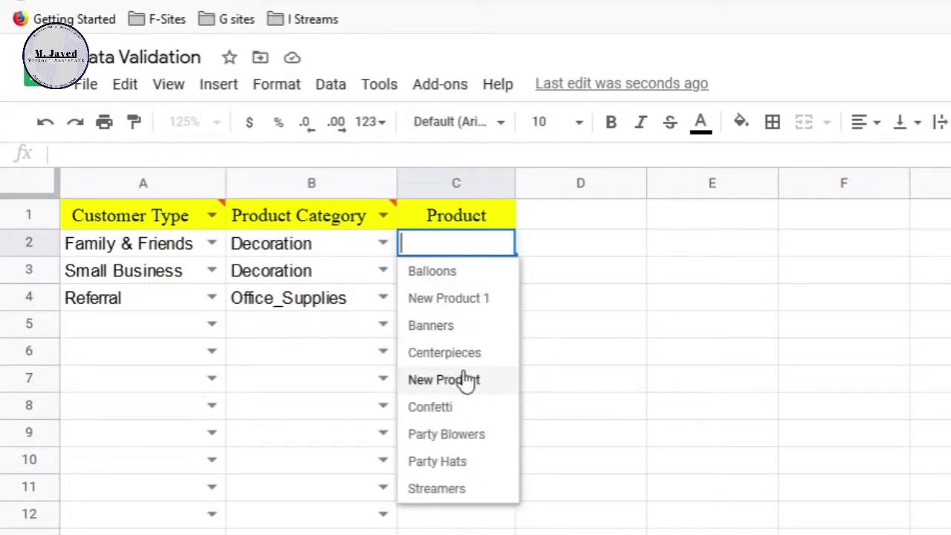
click(520, 222)
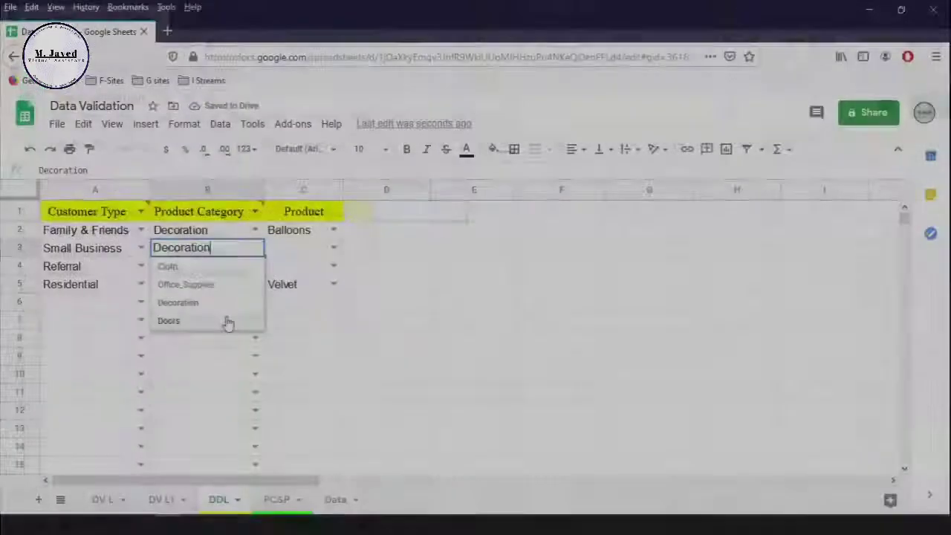
Set the product category in B3 to Doors and choose PVC as its product in C3.
click(228, 322)
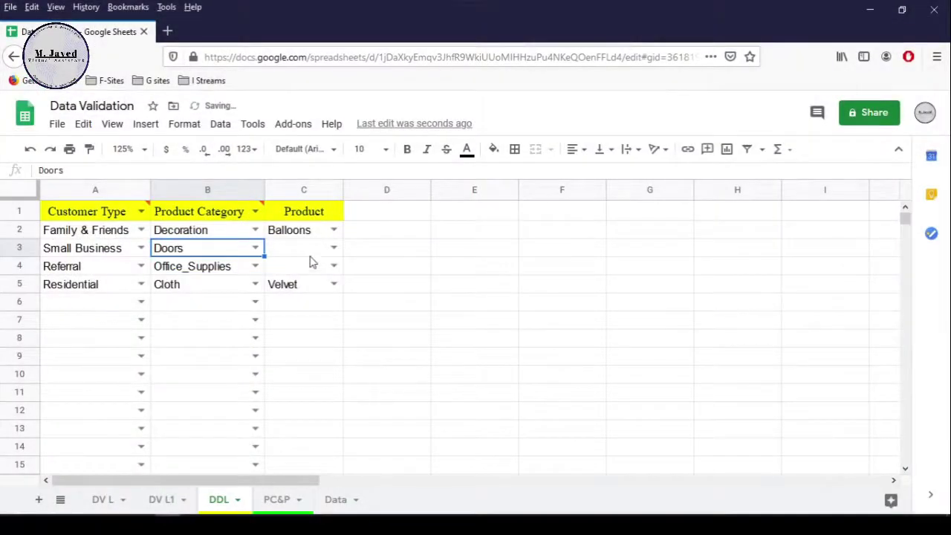
click(333, 247)
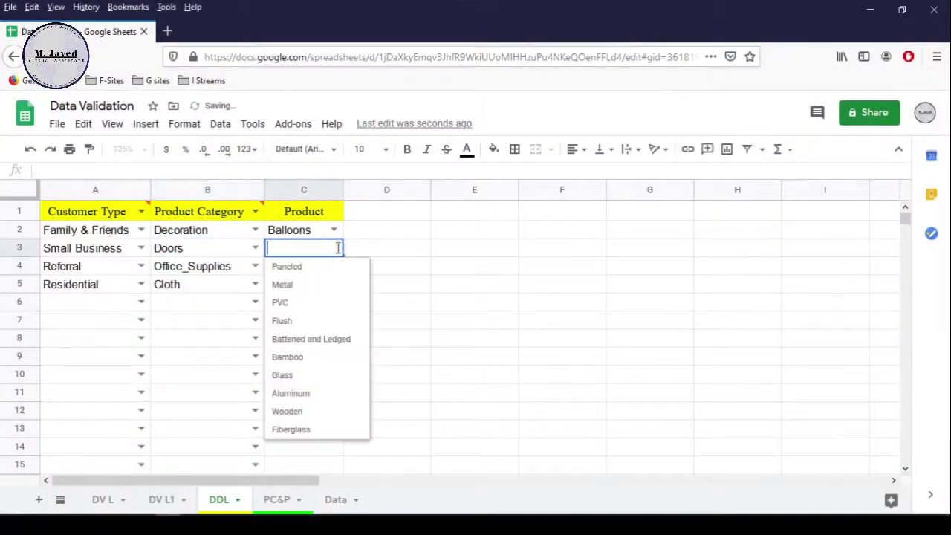
click(313, 306)
Choose Paper clips as the product in C4 for the Office_Supplies category.
click(227, 267)
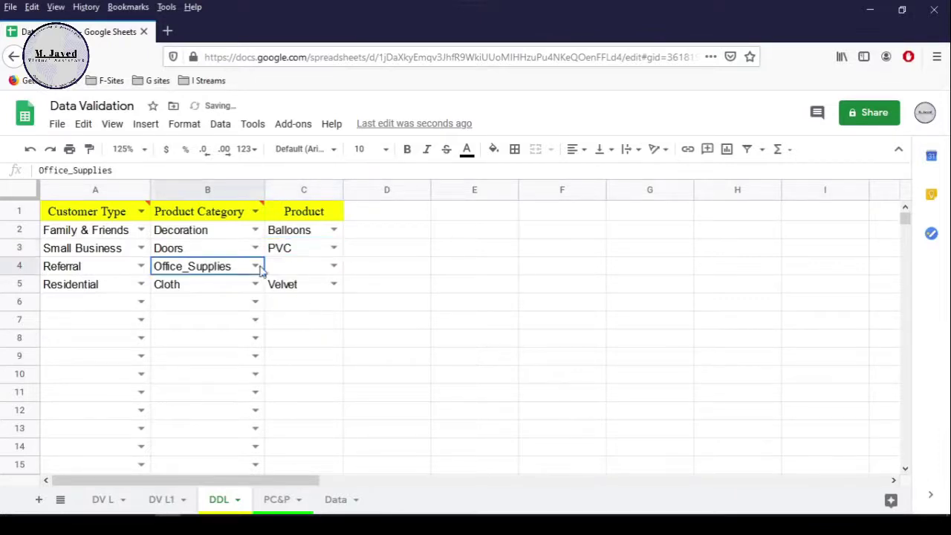
click(314, 269)
click(333, 265)
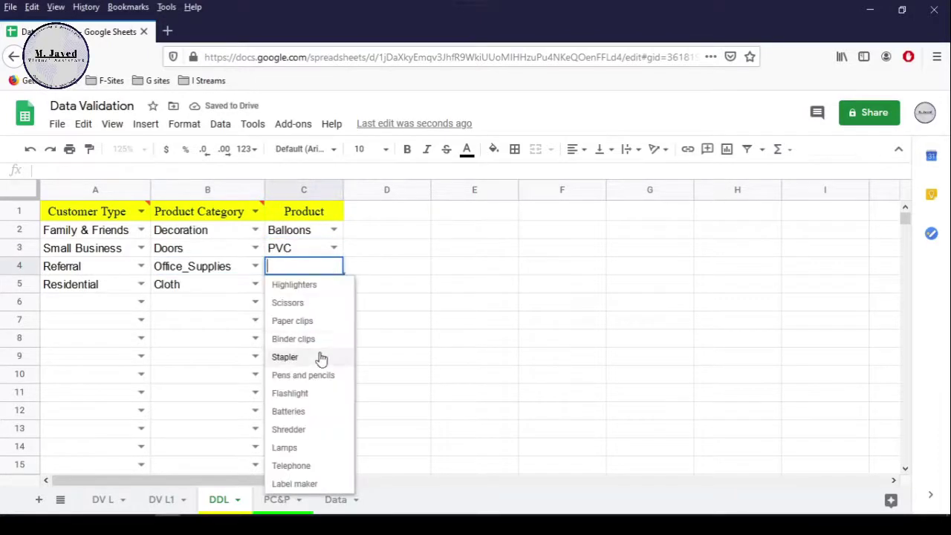
click(317, 321)
click(322, 310)
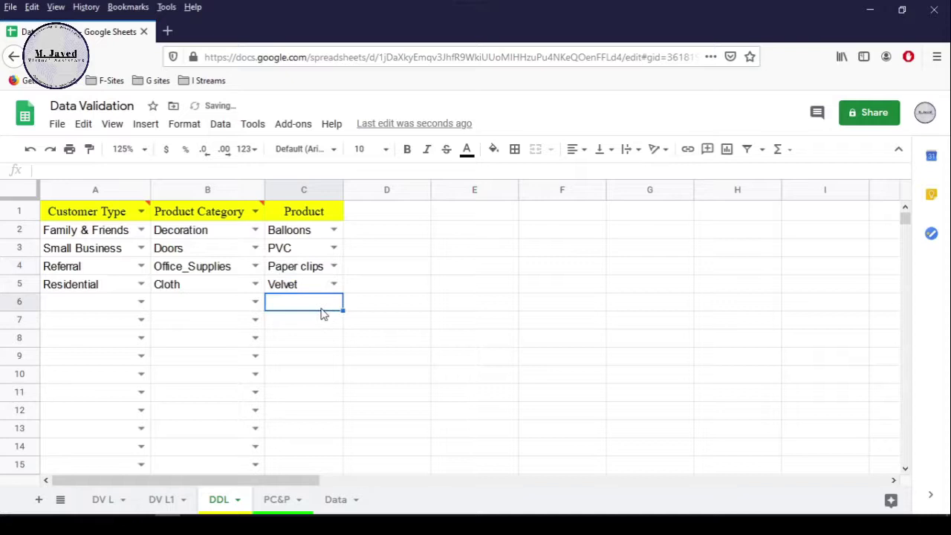
Remove the data validation from the header cells A1:C1 on the DDL sheet and check each header cell.
click(374, 215)
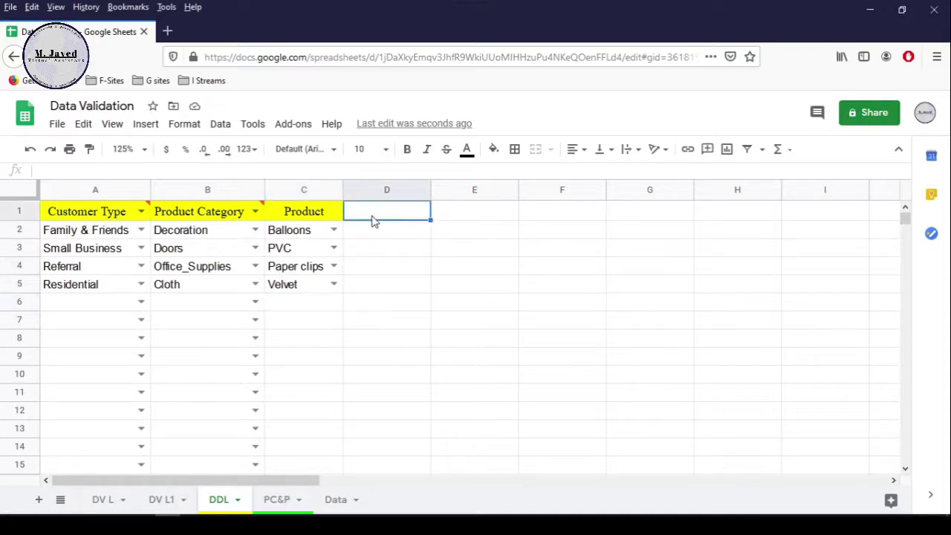
drag(88, 215, 334, 218)
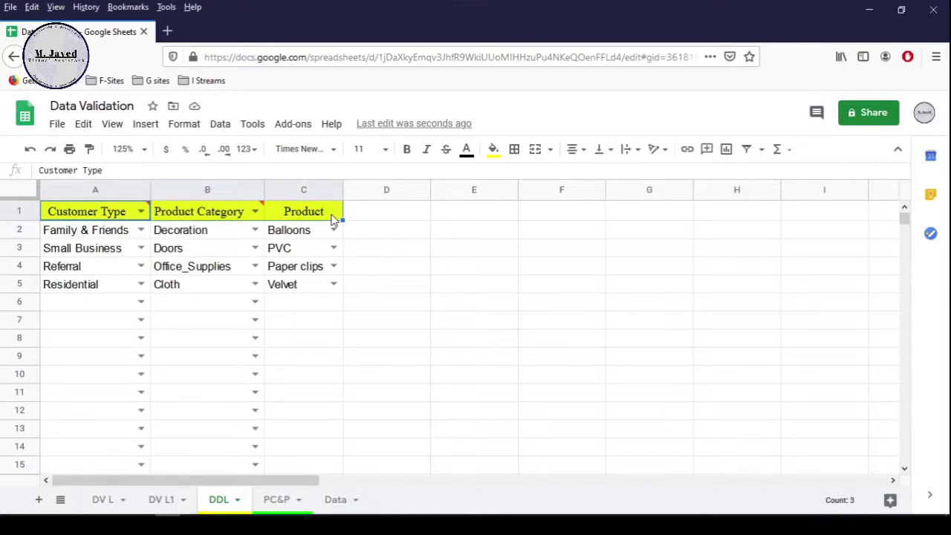
click(220, 124)
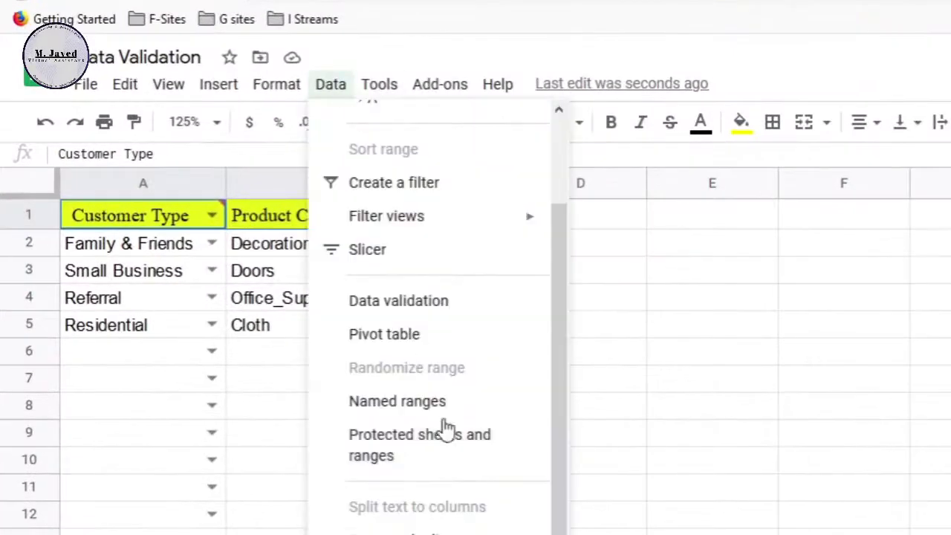
click(462, 303)
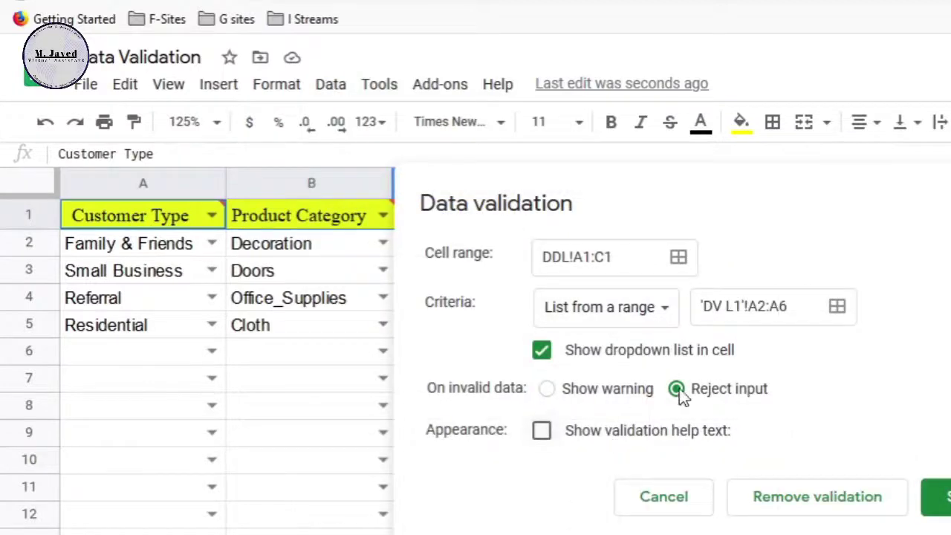
click(777, 499)
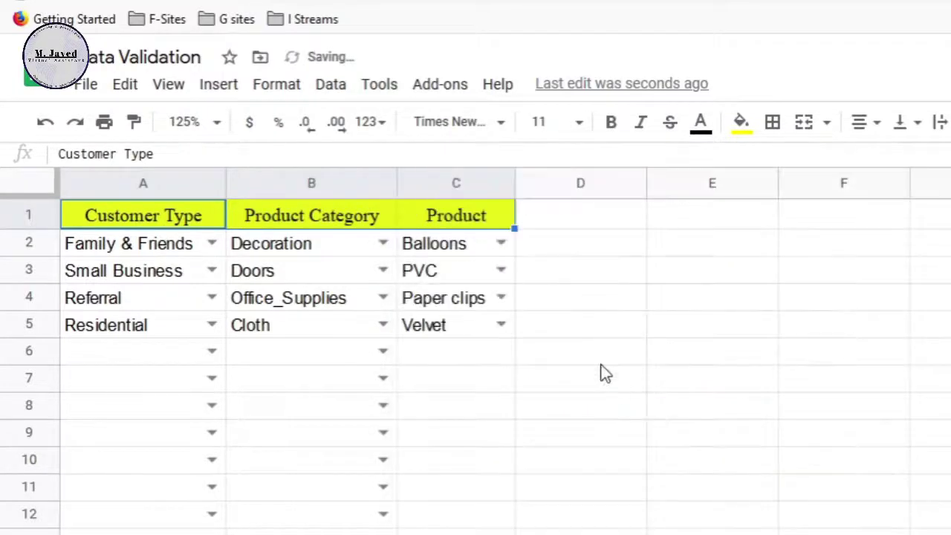
click(571, 283)
click(284, 211)
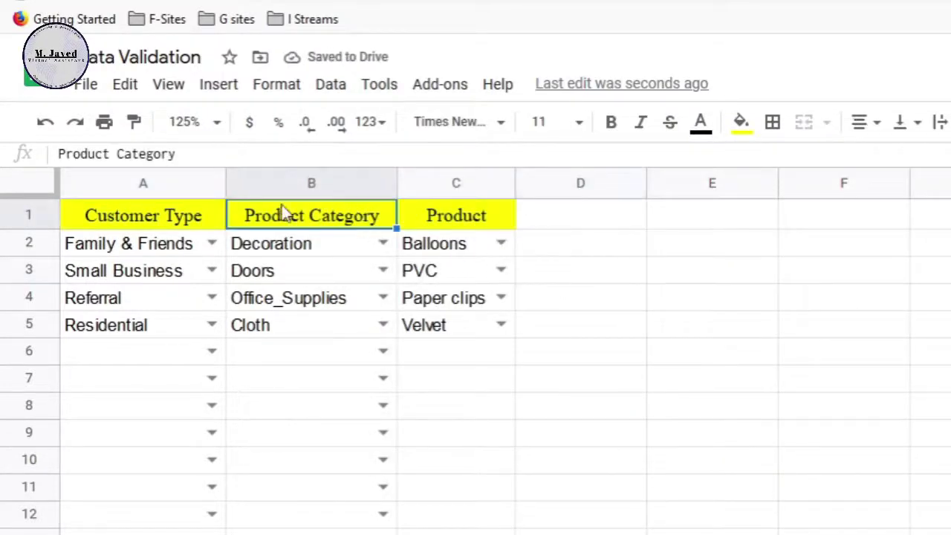
click(194, 210)
click(351, 223)
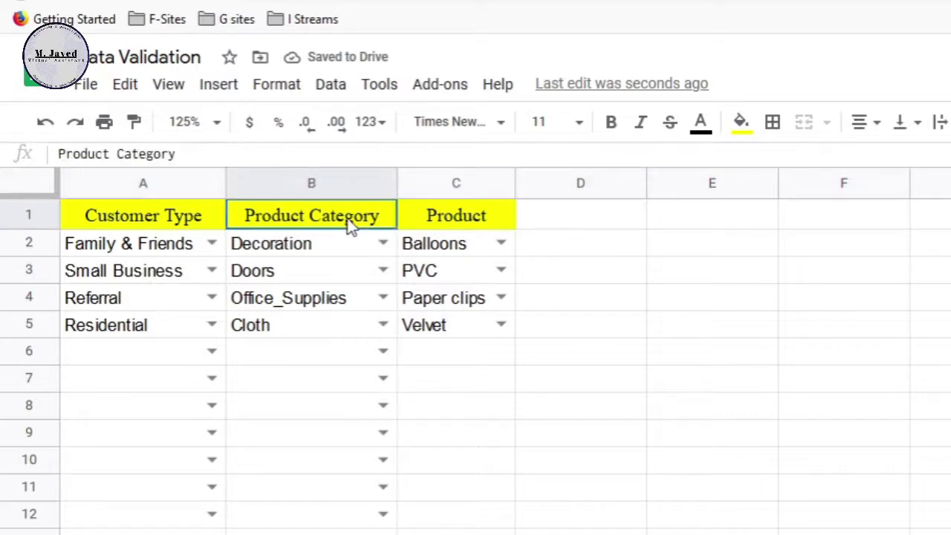
click(408, 211)
click(587, 216)
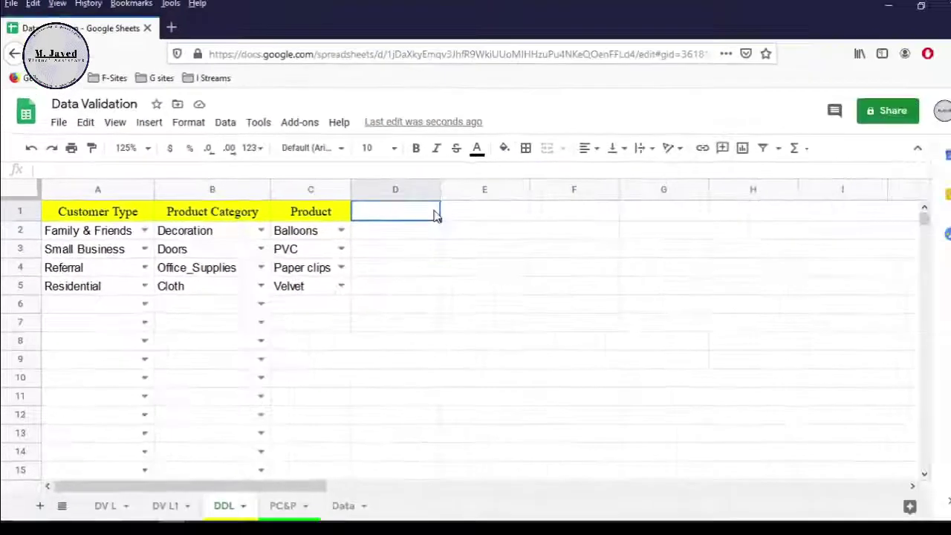
Set the product category in B12 on the DDL sheet to Decoration and check the Data sheet for its row.
click(332, 458)
scroll(332, 458, down, 1)
click(255, 354)
click(213, 408)
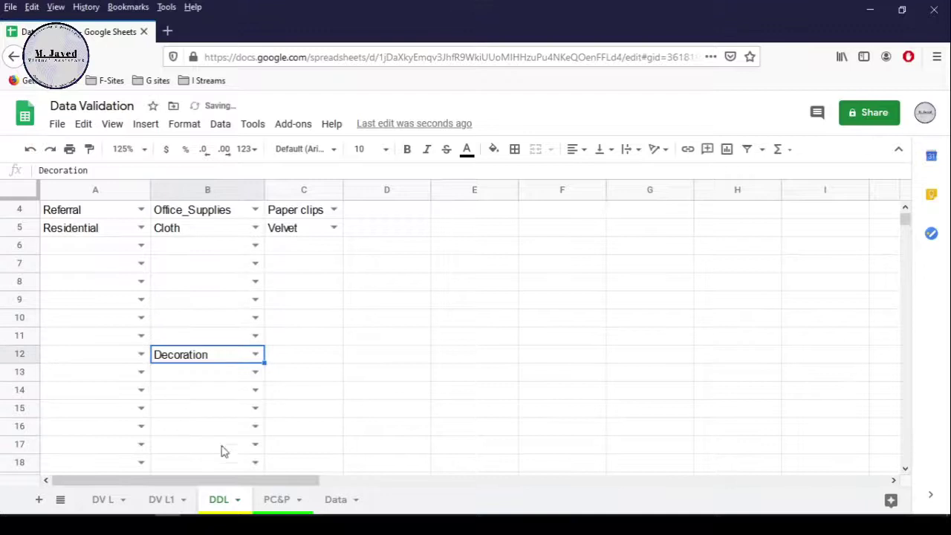
click(332, 505)
click(234, 502)
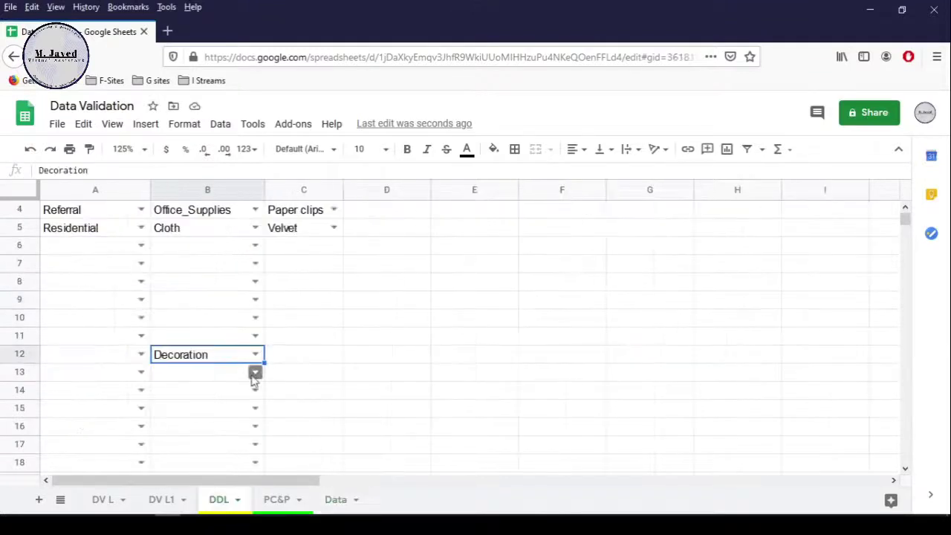
Set the product category in B13 on the DDL sheet to Office_Supplies and check row 13 of the Data sheet.
click(255, 371)
click(252, 410)
click(334, 499)
drag(84, 245, 106, 423)
drag(106, 390, 136, 418)
click(139, 412)
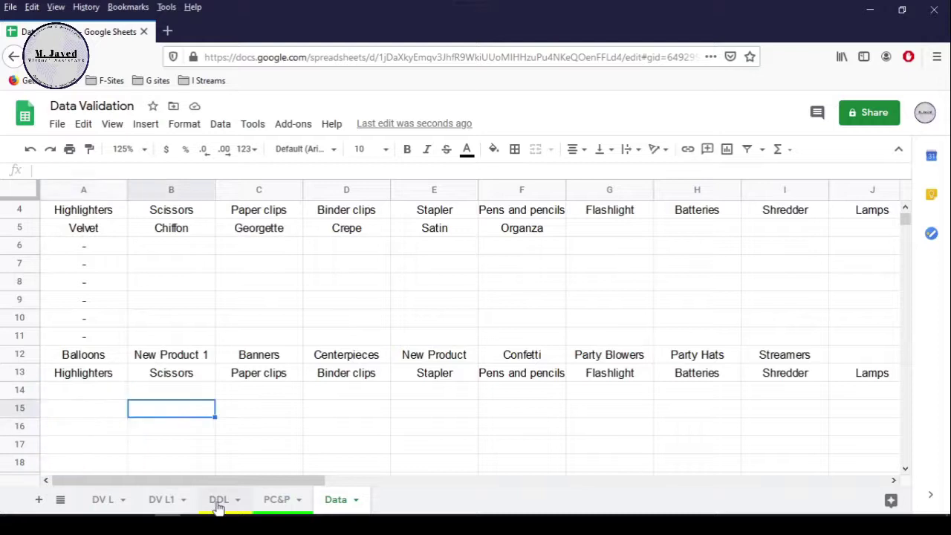
Set the product category in B14 on the DDL sheet to Decoration and check row 14 of the Data sheet.
click(212, 505)
click(255, 389)
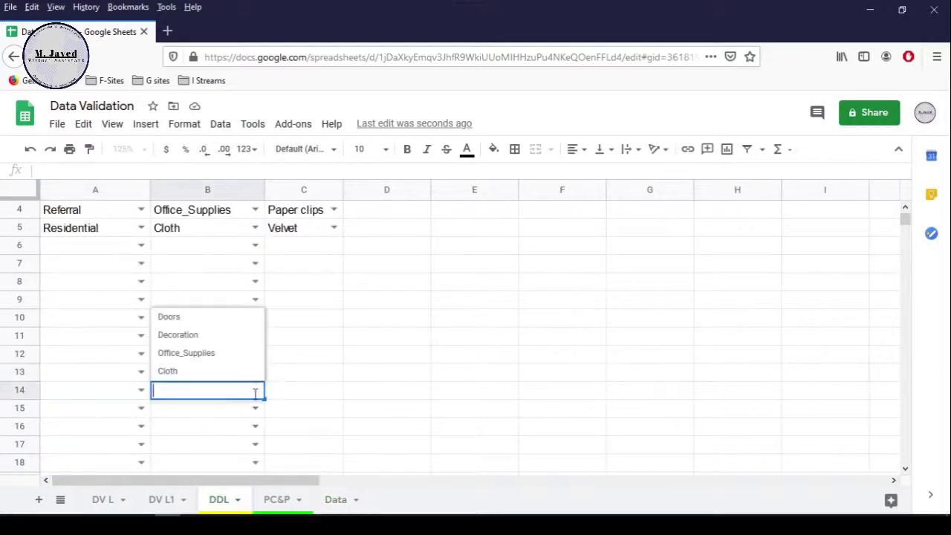
click(224, 336)
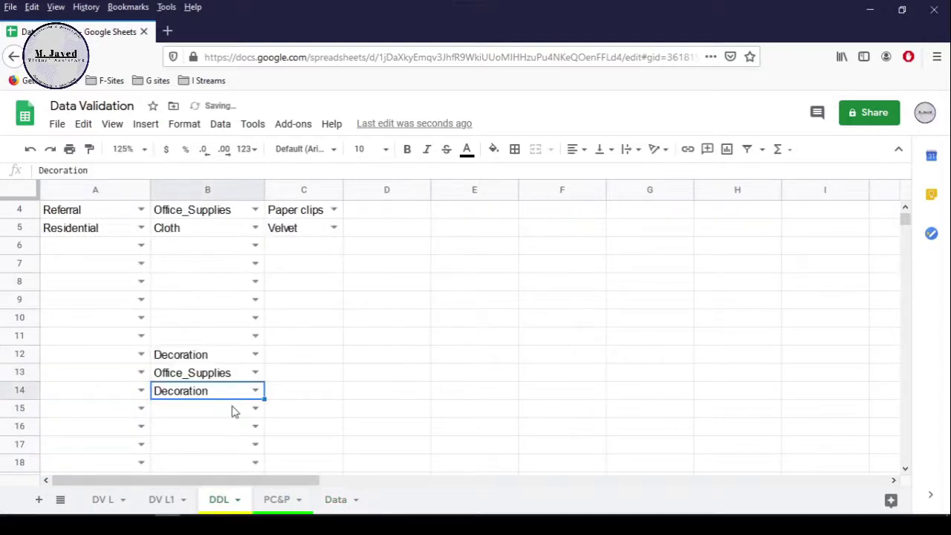
click(293, 401)
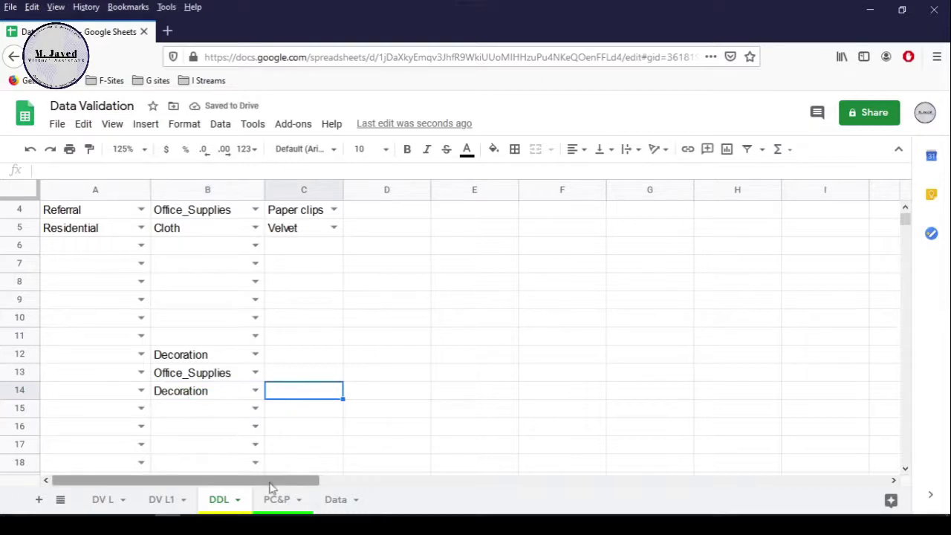
click(334, 500)
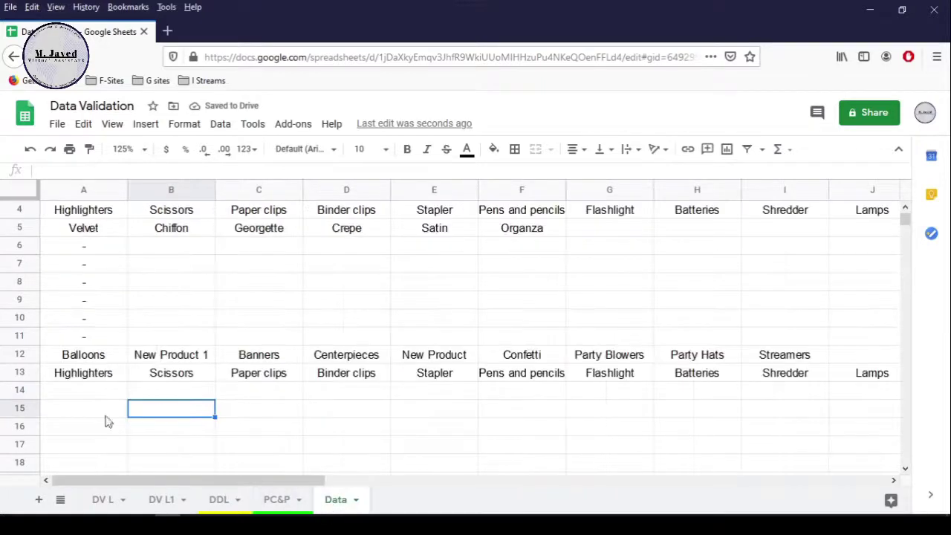
click(92, 400)
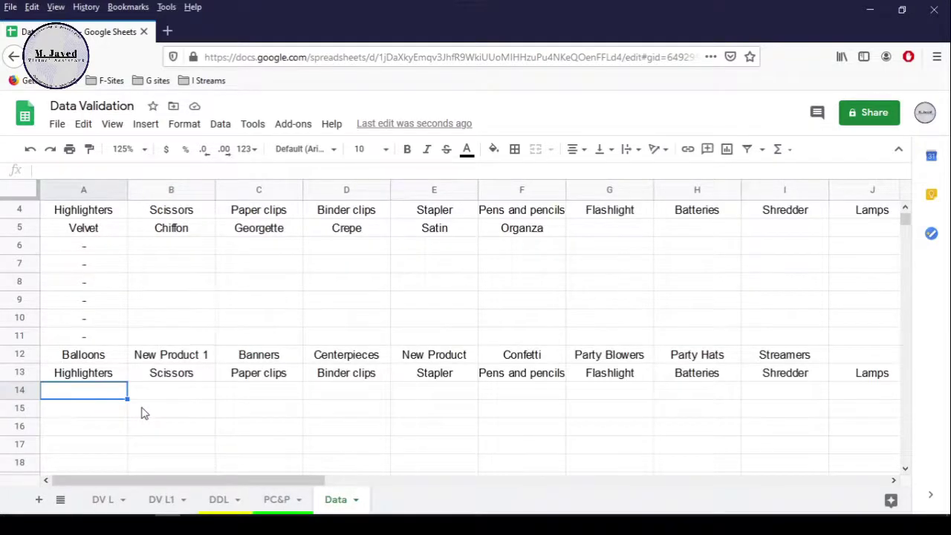
scroll(144, 414, down, 2)
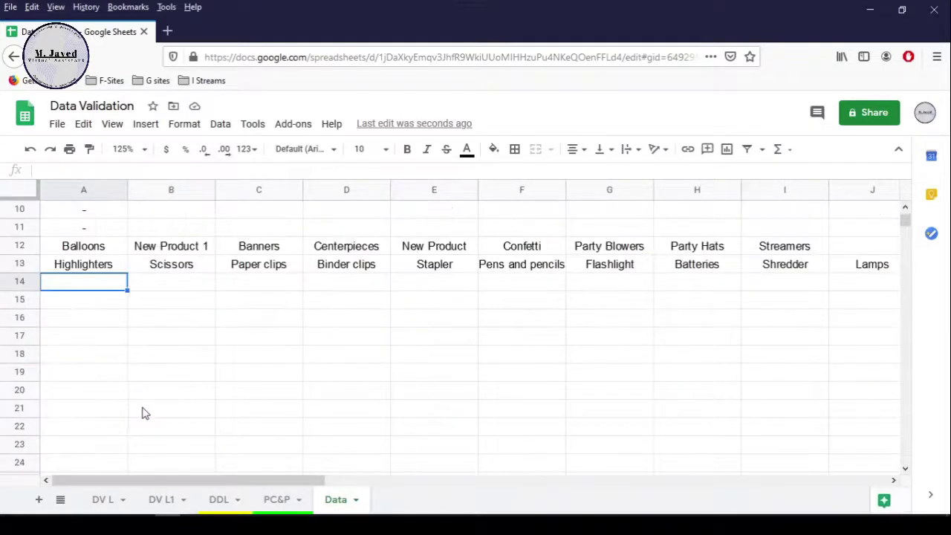
Extend the IFERROR/INDIRECT formula from A13 down through A21 on the Data sheet and inspect the copied formula in A14.
click(121, 268)
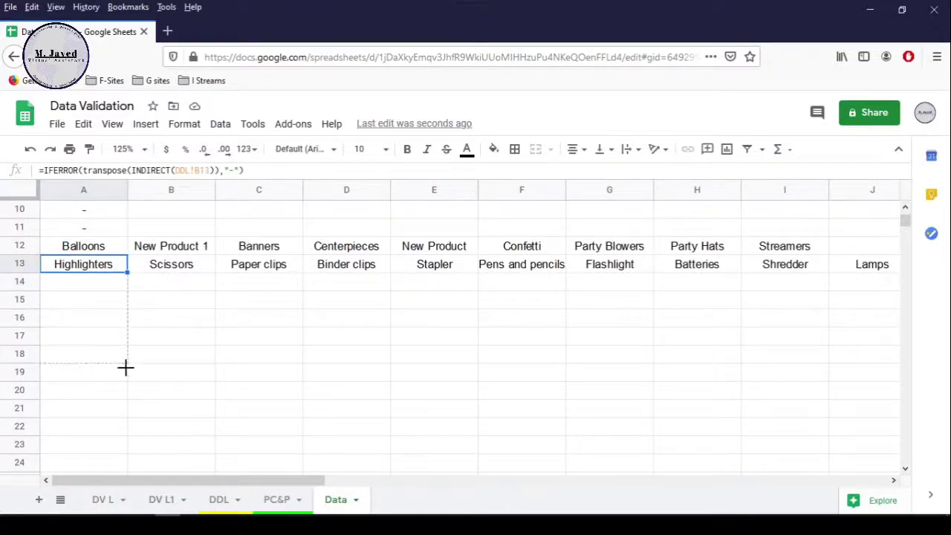
drag(125, 403, 127, 409)
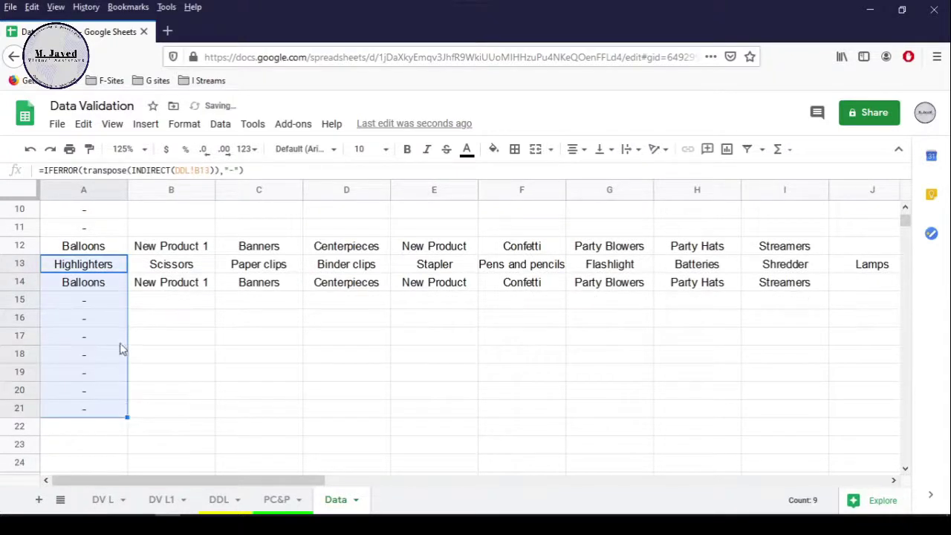
click(117, 309)
click(119, 285)
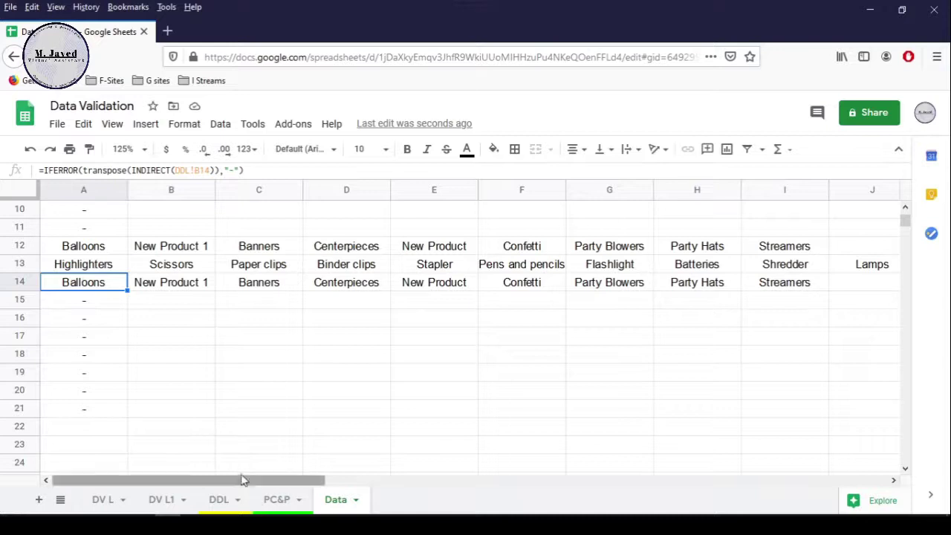
Add a list-from-a-range data validation to C14 on the DDL sheet, using row 14 of the Data sheet as the source.
click(219, 501)
click(241, 395)
click(302, 396)
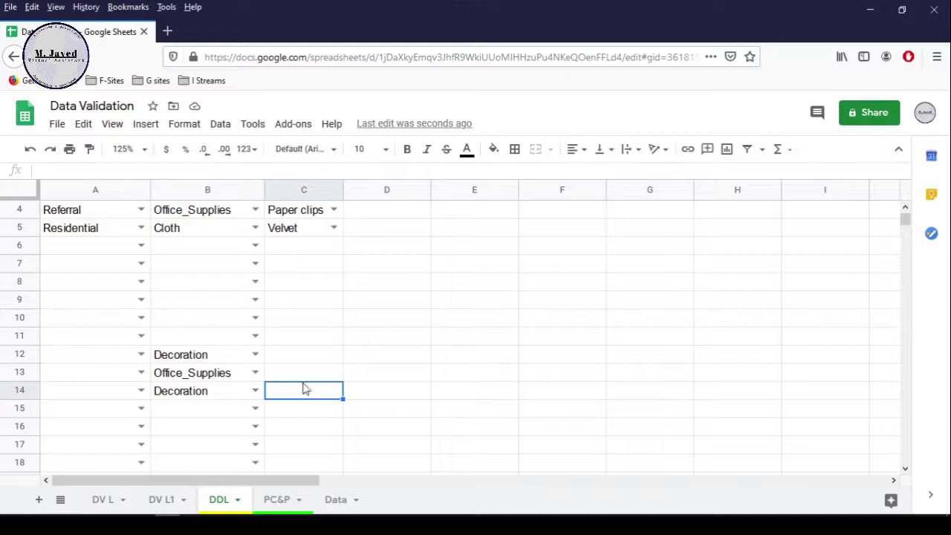
click(221, 124)
click(280, 269)
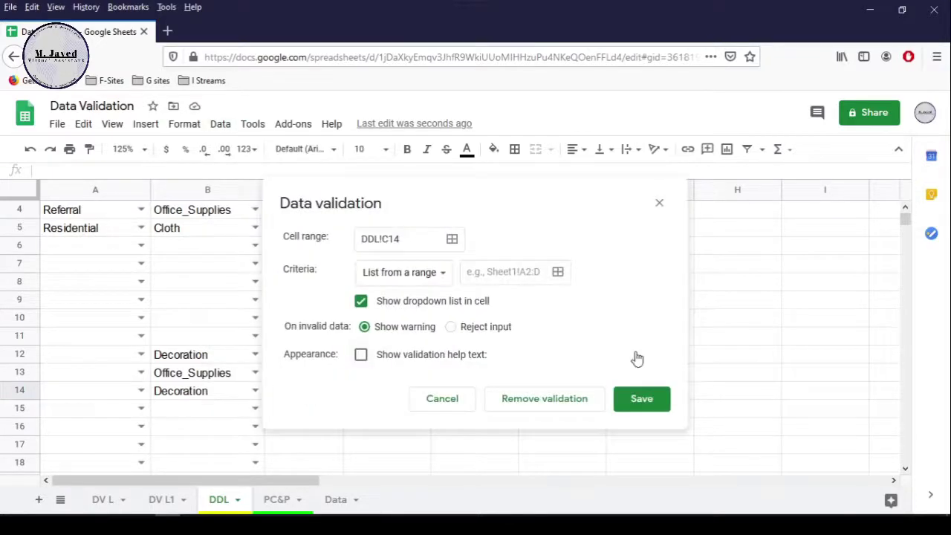
click(558, 272)
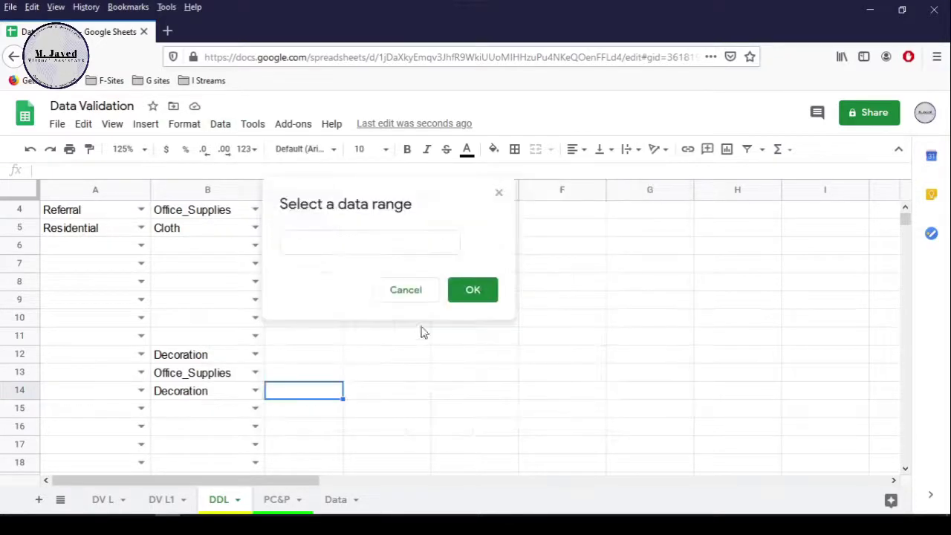
click(337, 499)
click(21, 285)
click(471, 289)
click(639, 397)
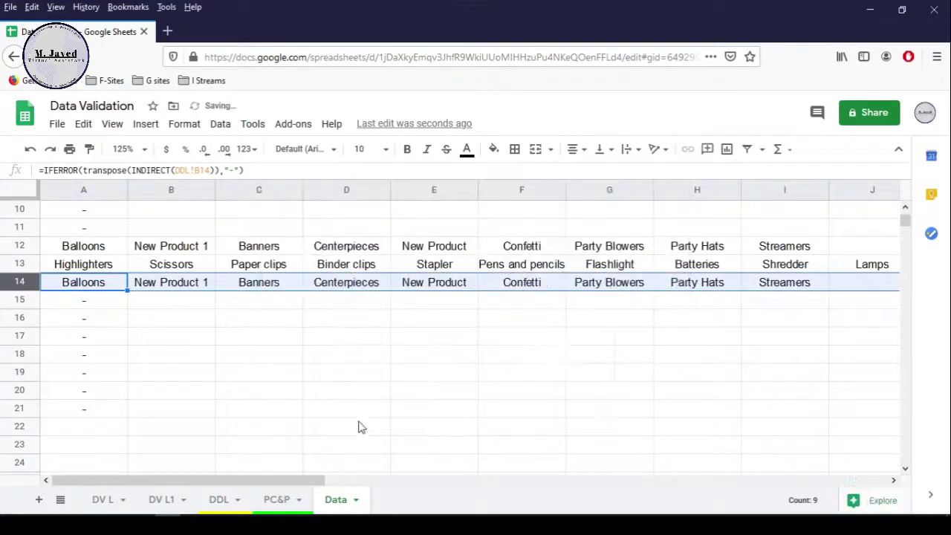
Test the C14 product list on the DDL sheet with Decoration, Cloth and Office_Supplies, leaving B14 set to Office_Supplies.
click(218, 499)
click(334, 390)
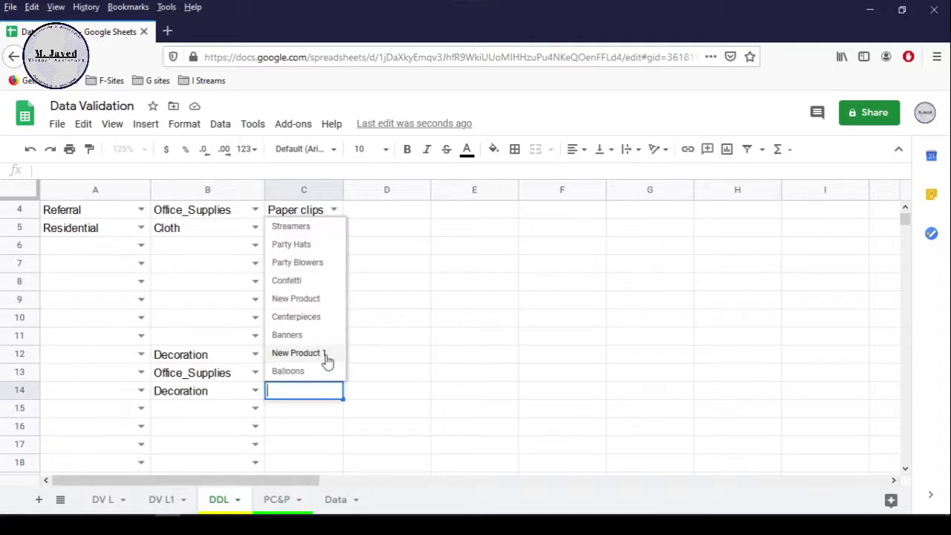
click(256, 391)
click(193, 369)
click(334, 390)
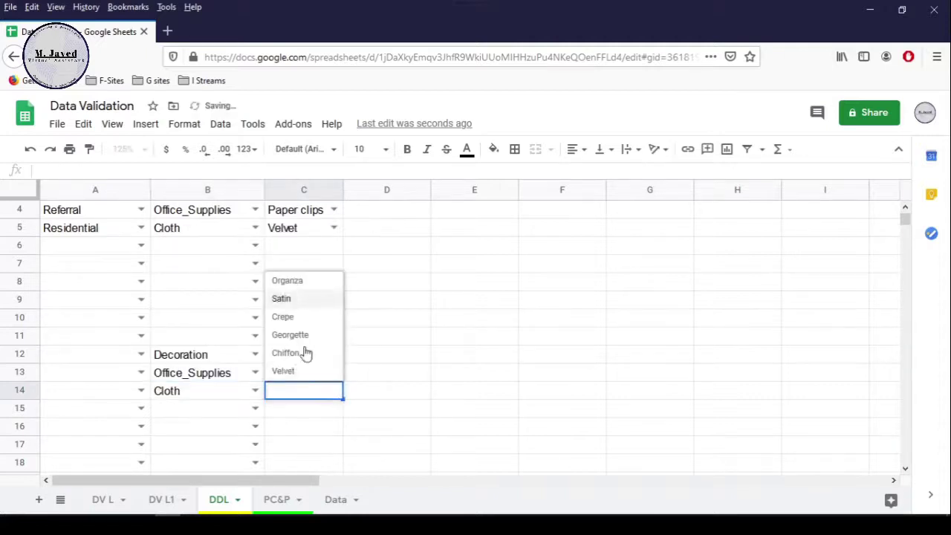
click(255, 390)
click(240, 352)
click(347, 392)
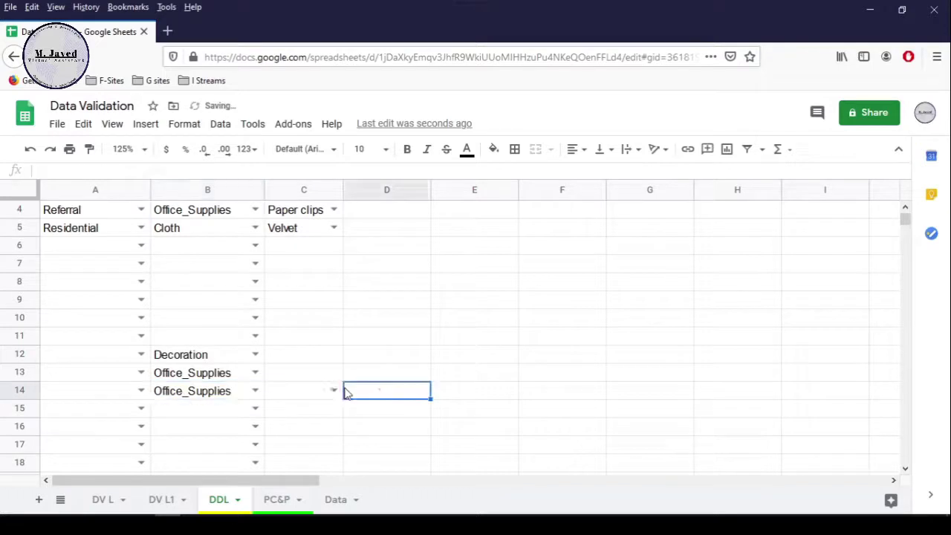
click(333, 390)
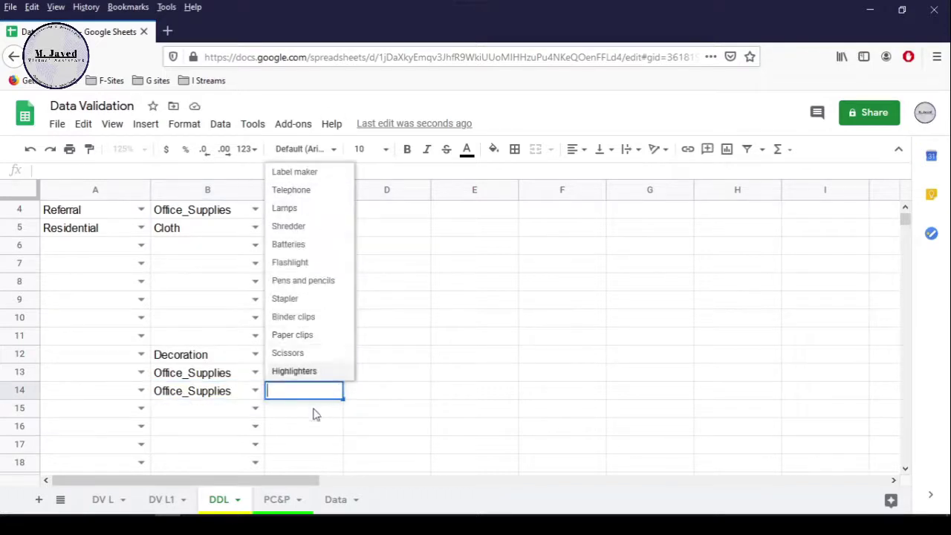
key(Escape)
Copy A2:D17 from the DDL sheet and paste only its values into a new sheet starting at A1.
scroll(313, 395, up, 2)
click(368, 217)
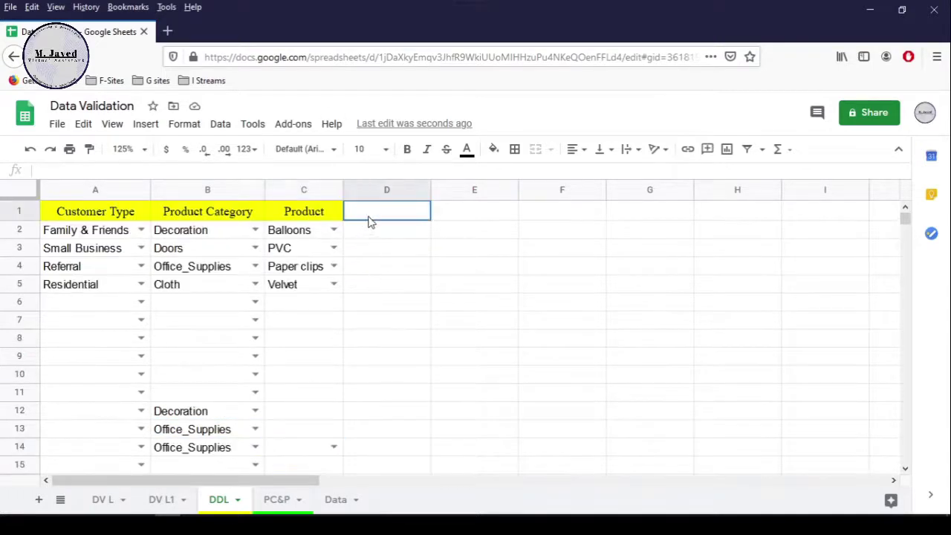
click(397, 341)
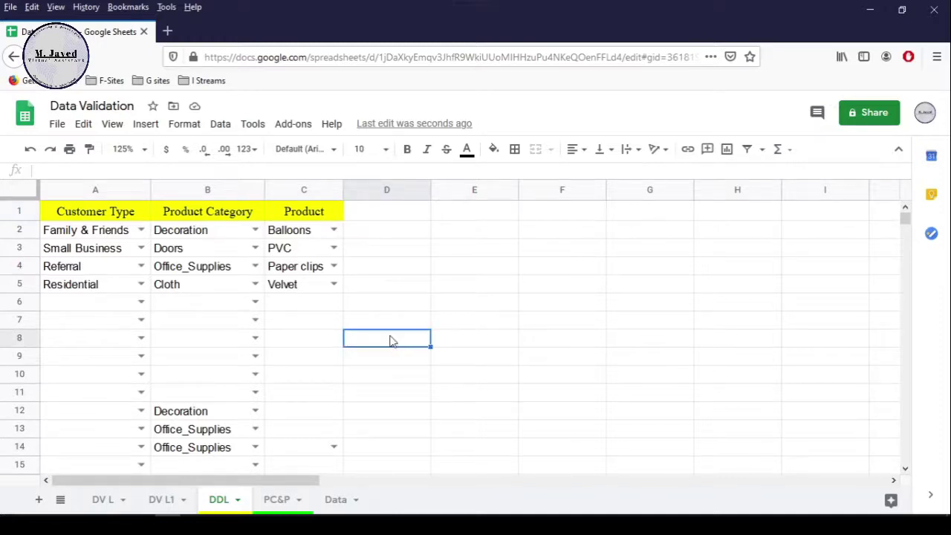
drag(62, 236, 378, 427)
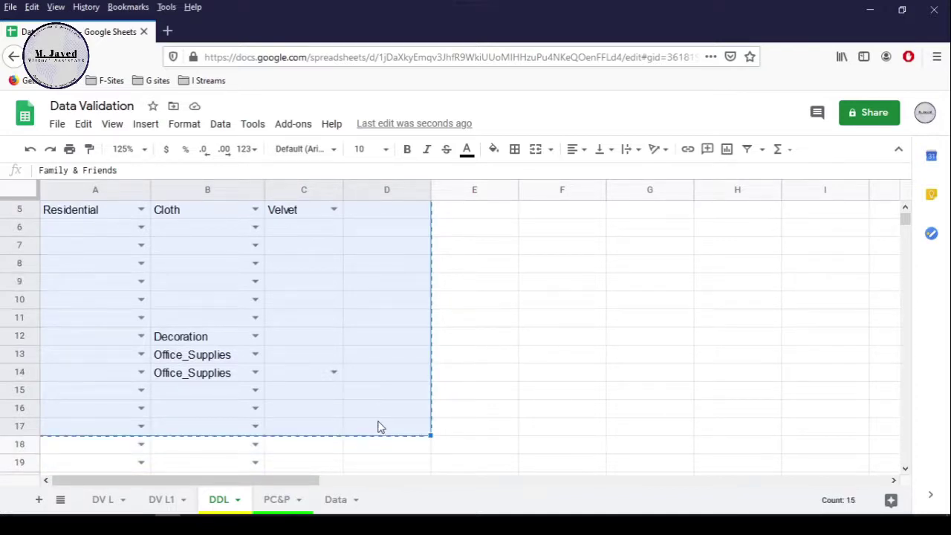
click(39, 499)
right_click(100, 210)
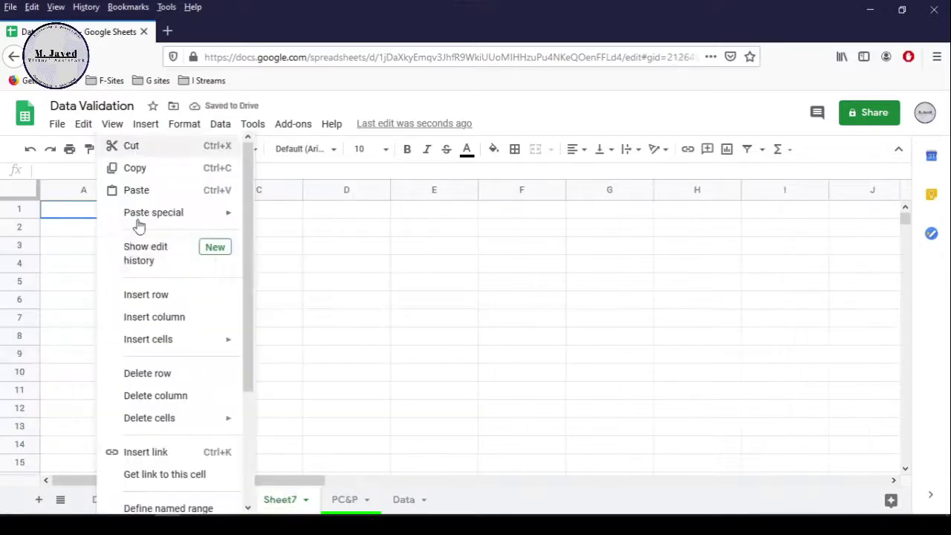
mouse_move(224, 214)
click(329, 218)
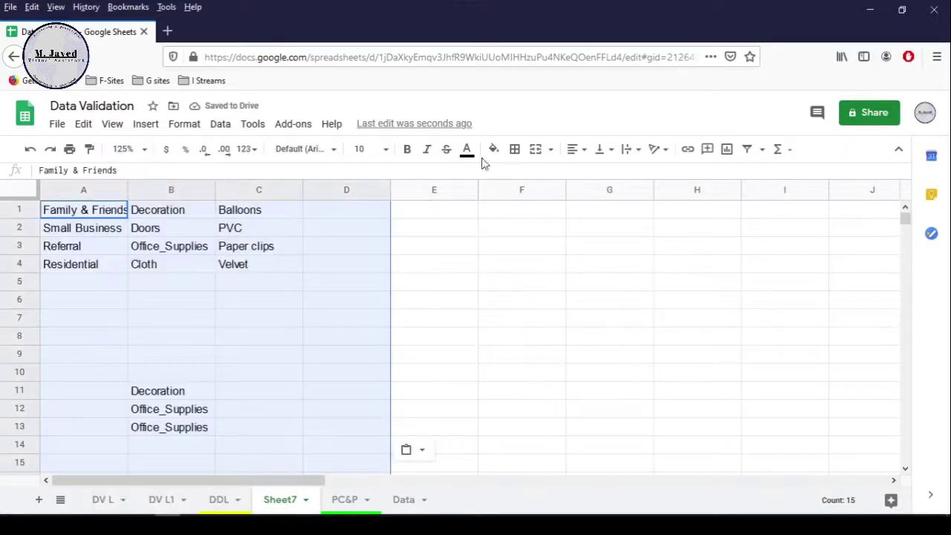
Center the text in A1:C1 of the new sheet and fill those cells with yellow.
drag(86, 210, 256, 213)
click(577, 148)
click(591, 172)
click(493, 149)
click(539, 214)
Inspect the pasted product cells in column C of the new sheet.
click(346, 282)
click(259, 299)
click(257, 391)
click(270, 227)
click(260, 246)
click(259, 263)
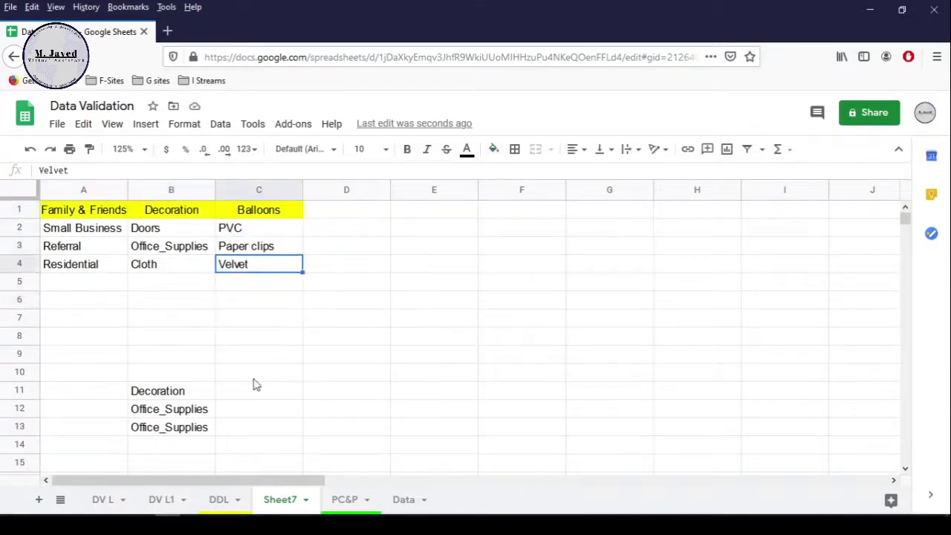
click(255, 386)
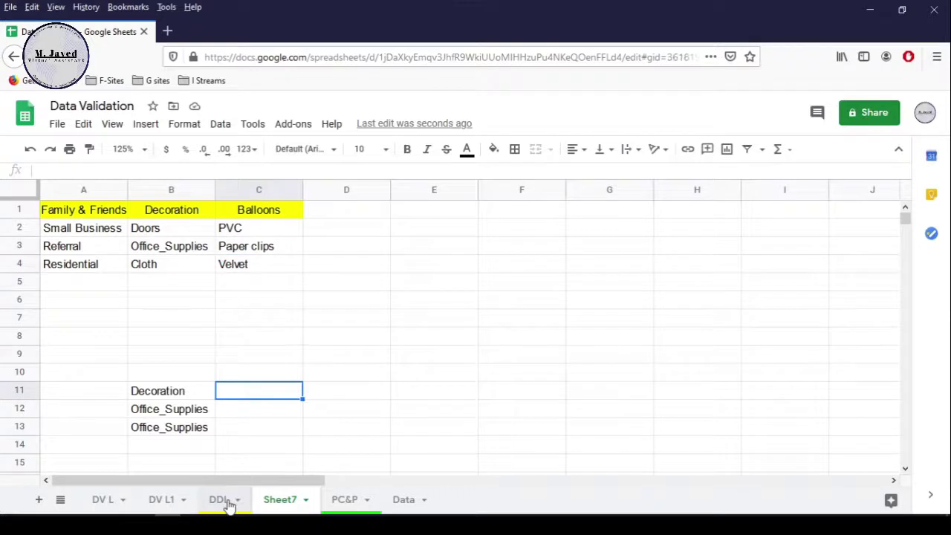
Clear the contents of A2:D17 on the DDL sheet and check how the Data sheet responds.
click(223, 499)
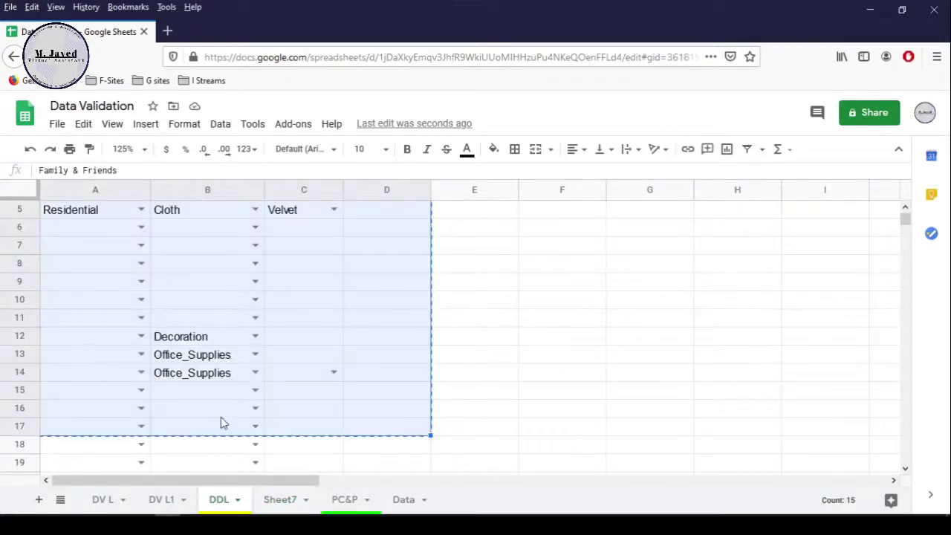
scroll(220, 424, up, 2)
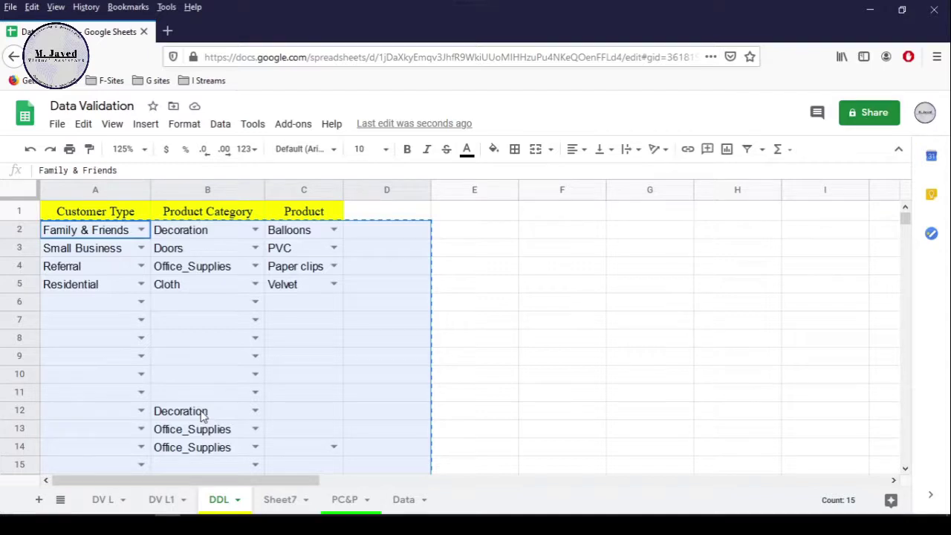
key(Delete)
click(208, 229)
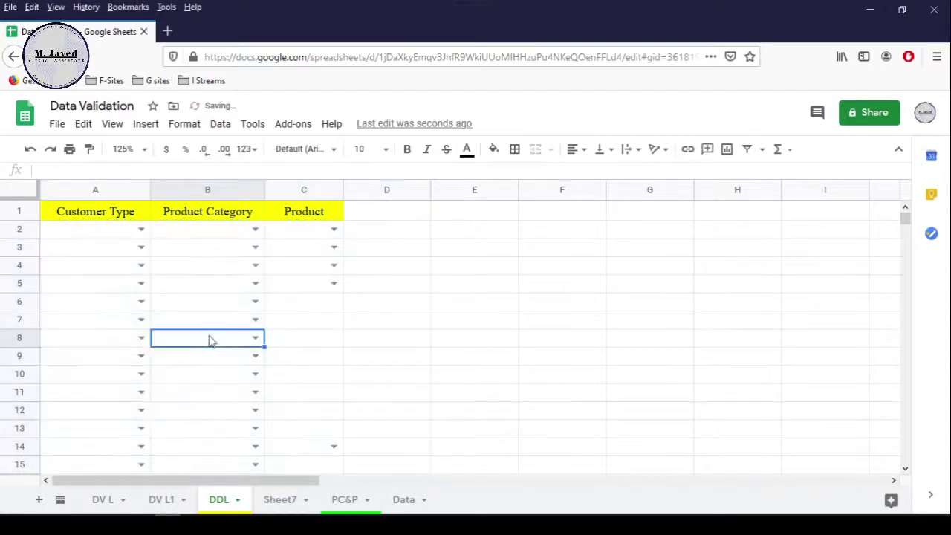
click(304, 266)
click(404, 499)
click(193, 253)
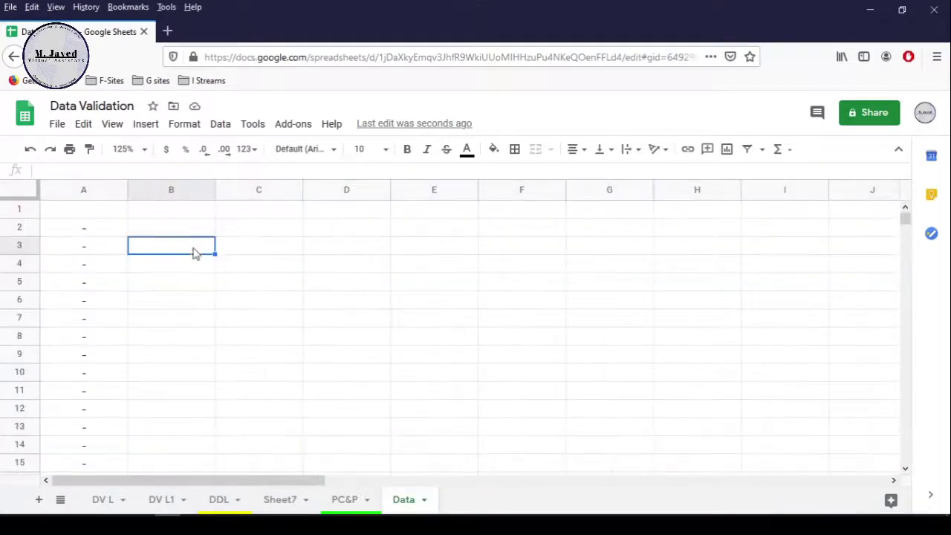
Fill row 2 of the DDL sheet with Family & Friends, Decoration and Banners, and check the matching Data sheet row.
click(214, 505)
click(140, 230)
click(123, 267)
click(255, 229)
click(195, 283)
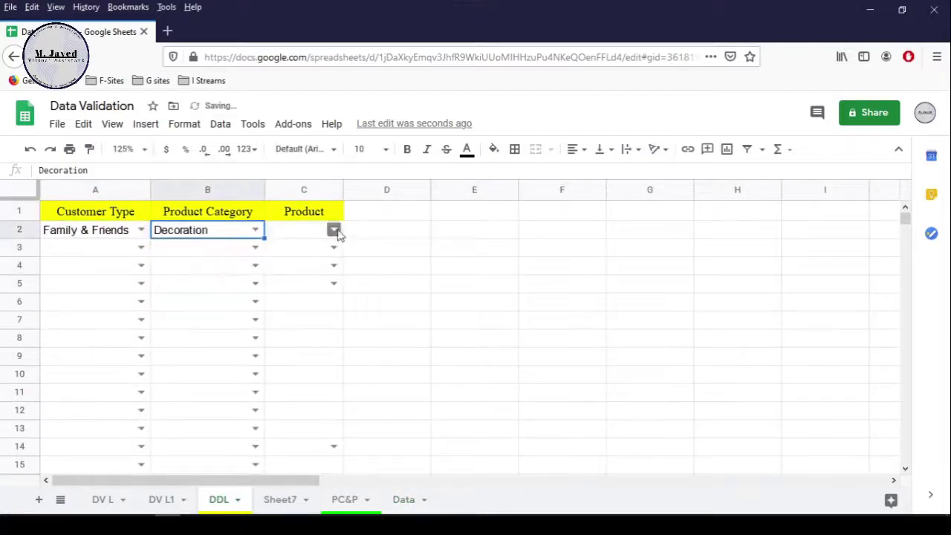
click(333, 230)
click(294, 282)
click(304, 337)
click(394, 503)
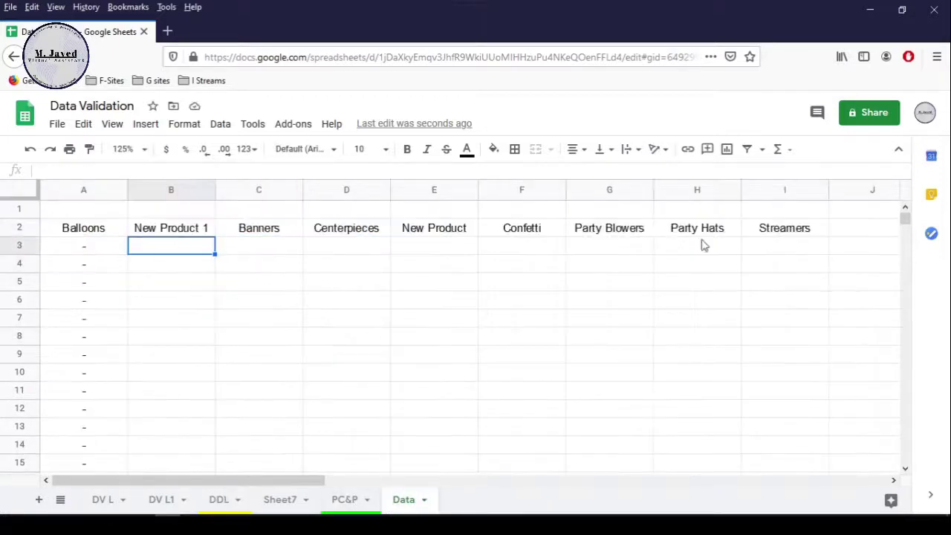
Fill row 3 of the DDL sheet with Small Business, Office_Supplies and Paper clips, and check the Data sheet.
click(218, 500)
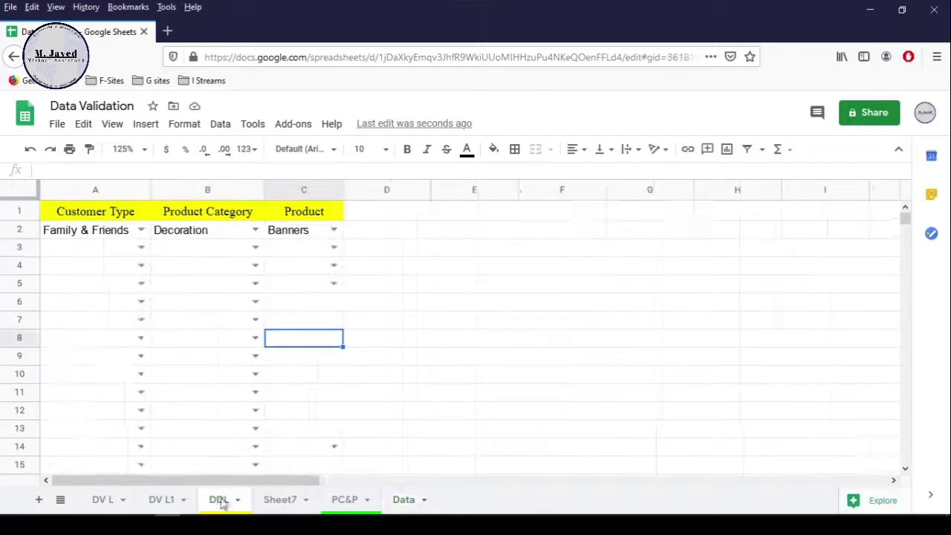
click(213, 248)
click(140, 247)
click(75, 339)
click(254, 247)
click(239, 287)
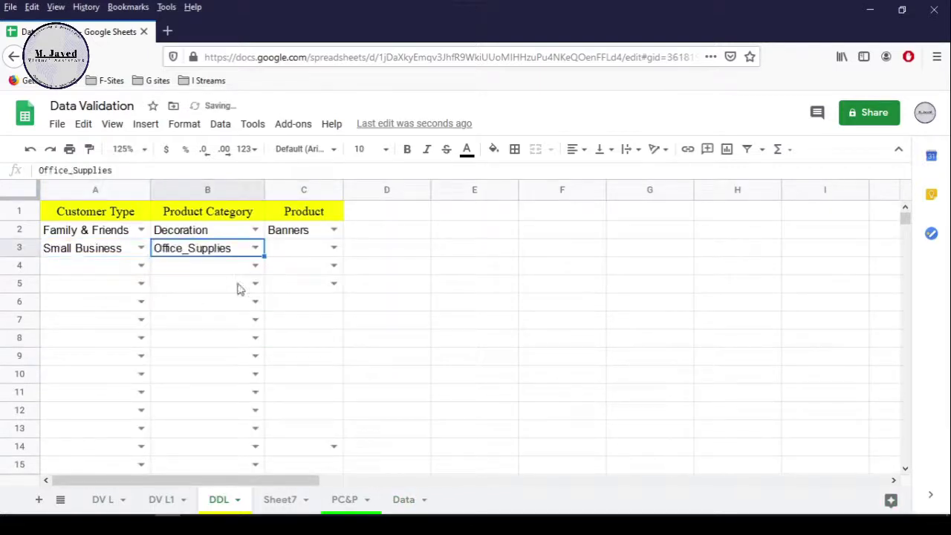
click(334, 247)
click(292, 303)
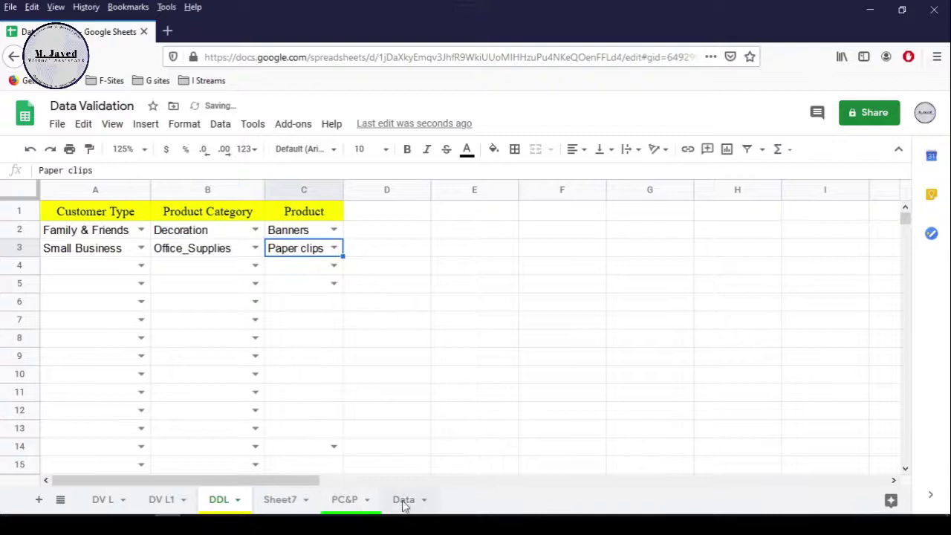
click(403, 500)
Fill row 14 of the DDL sheet with Small Business, Office_Supplies and Scissors, and check its row on the Data sheet.
click(218, 499)
click(372, 216)
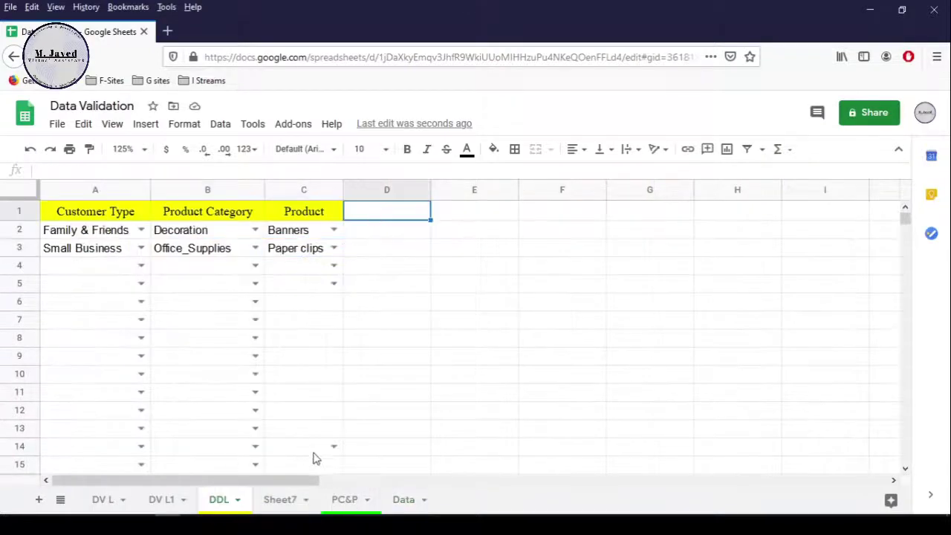
click(174, 449)
click(141, 446)
click(104, 357)
click(254, 446)
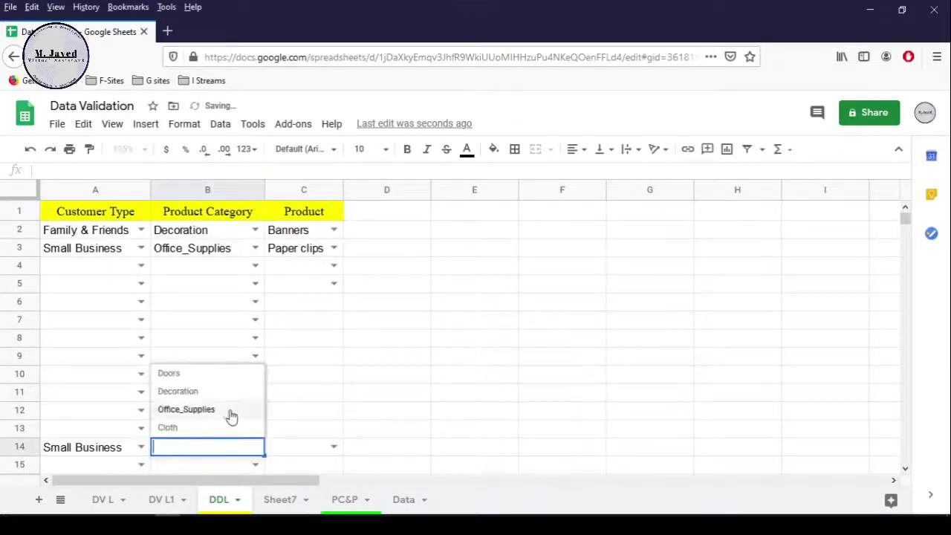
click(231, 417)
click(334, 446)
click(297, 410)
click(403, 499)
scroll(482, 393, down, 1)
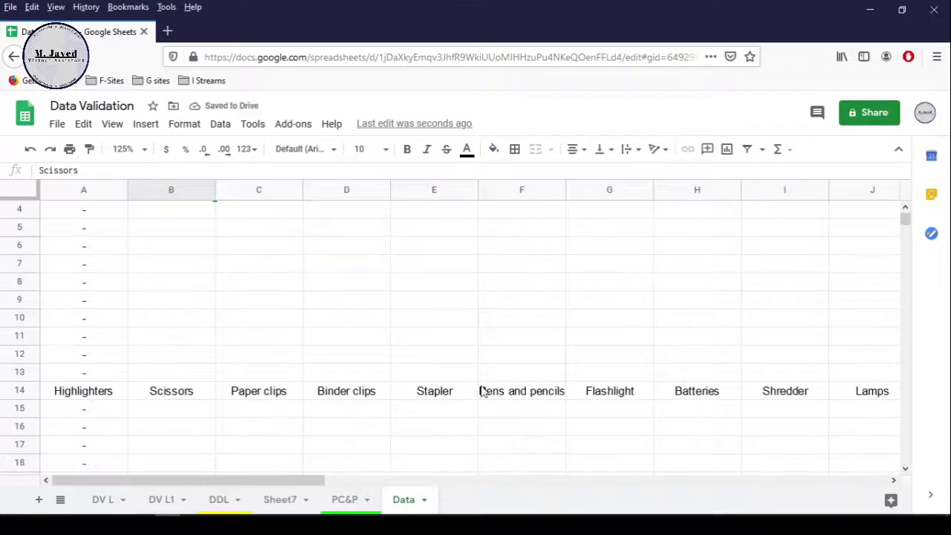
scroll(482, 392, down, 3)
click(218, 499)
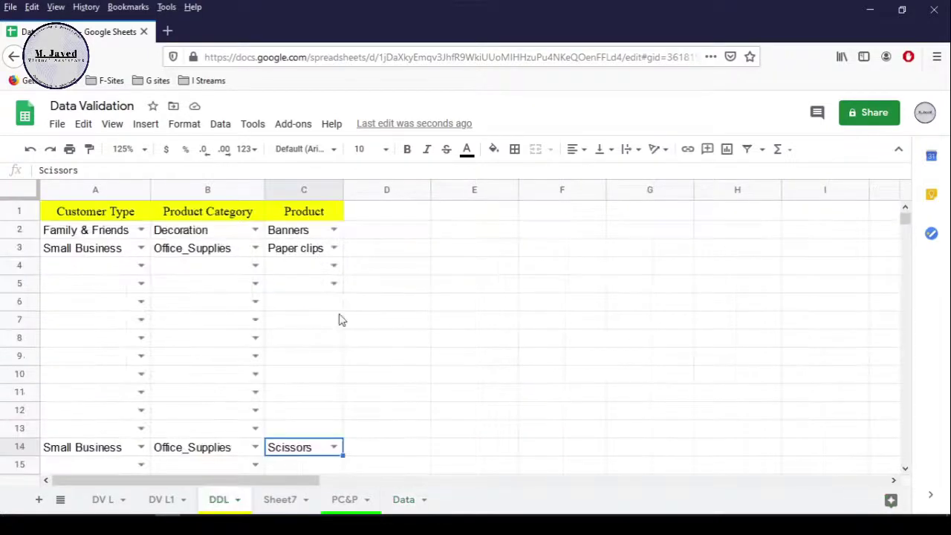
click(386, 214)
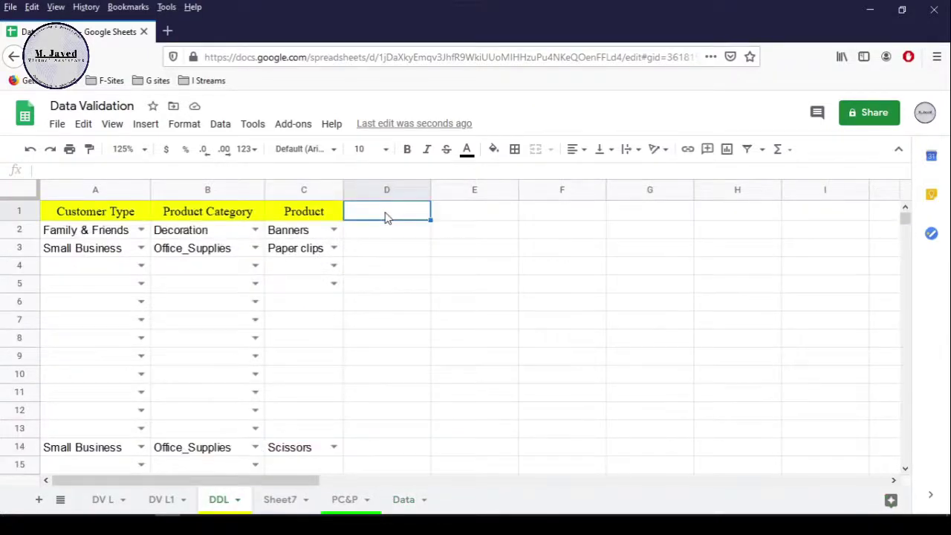